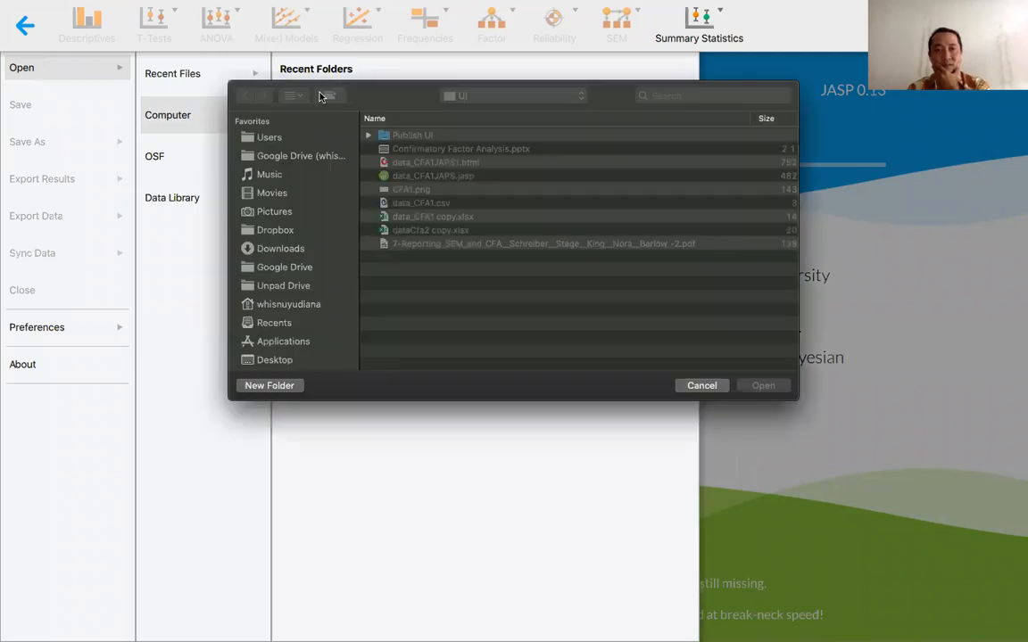
# Open the data_CFA1.csv data file from the UI folder.
pyautogui.click(443, 204)
pyautogui.moveTo(595, 92); pyautogui.dragTo(395, 101)
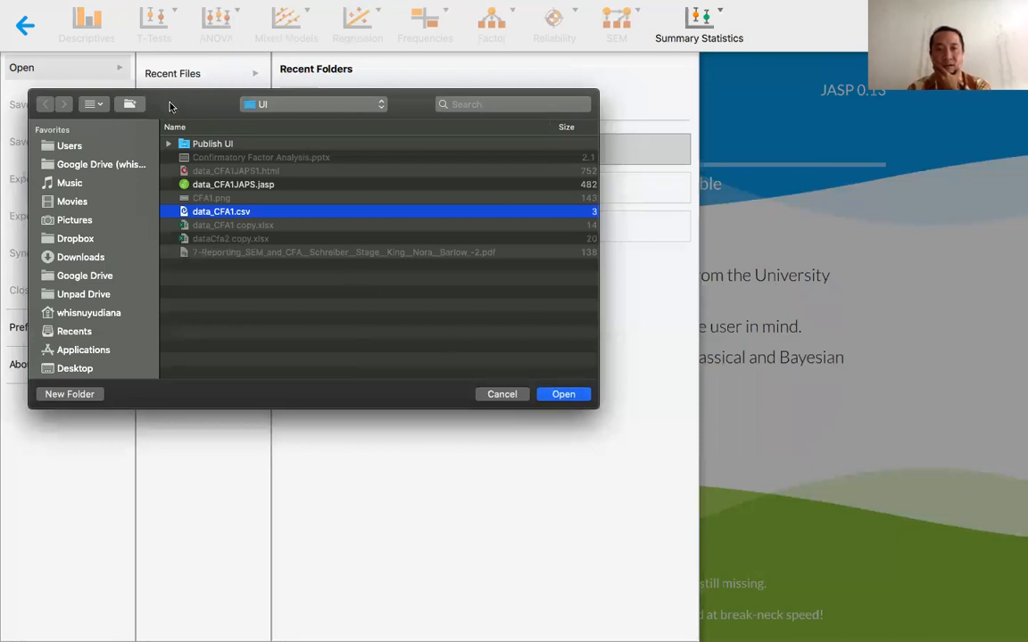
pyautogui.click(564, 394)
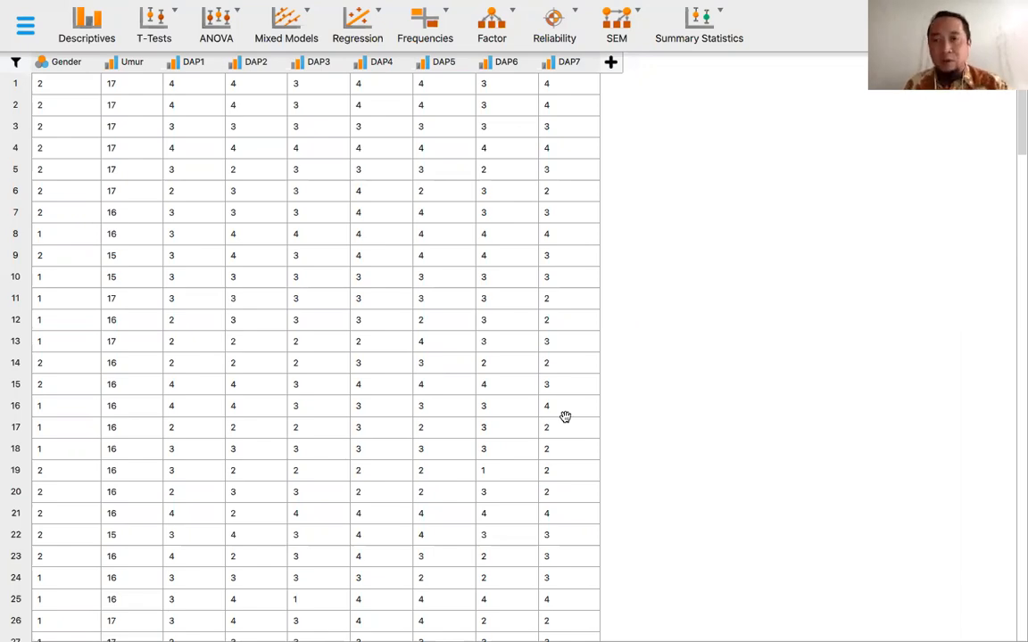
# Label the Gender column's value 1 as Laki-Laki and value 2 as Perempuan.
pyautogui.moveTo(446, 4)
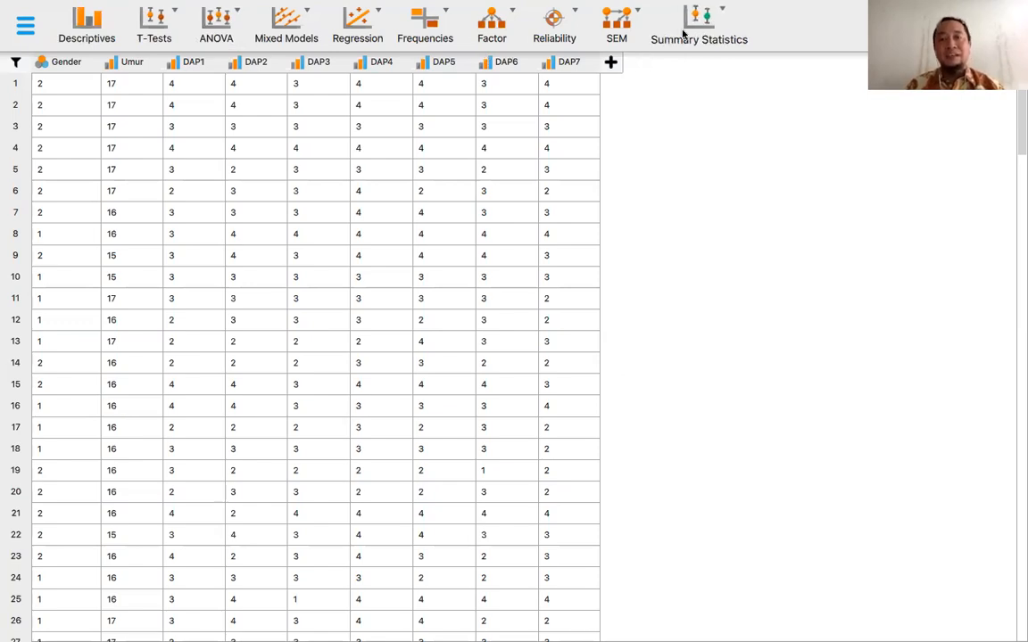
pyautogui.click(74, 65)
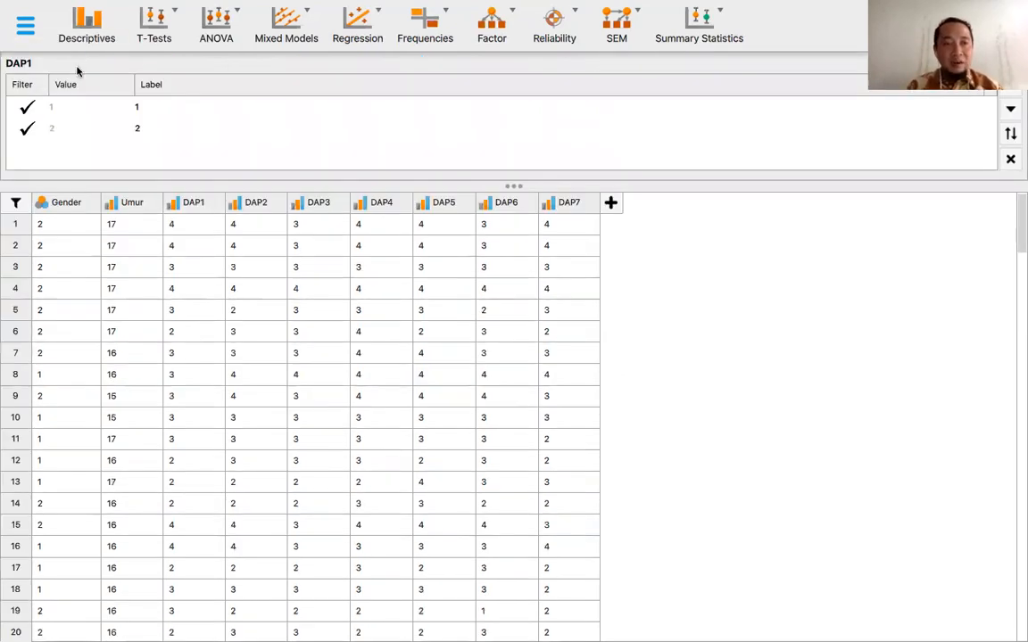
pyautogui.doubleClick(140, 106)
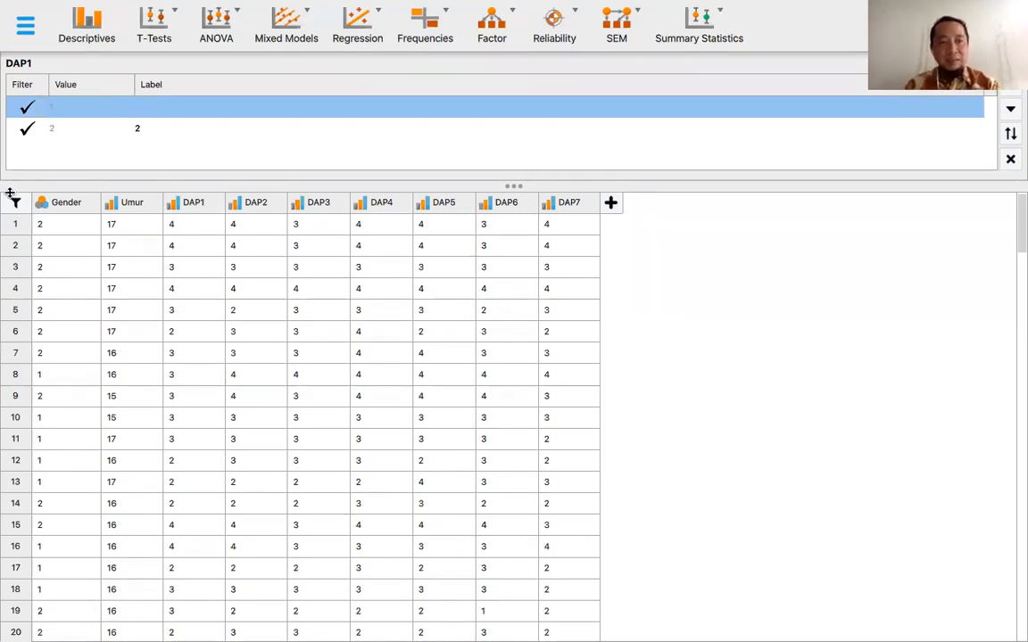
pyautogui.write('La')
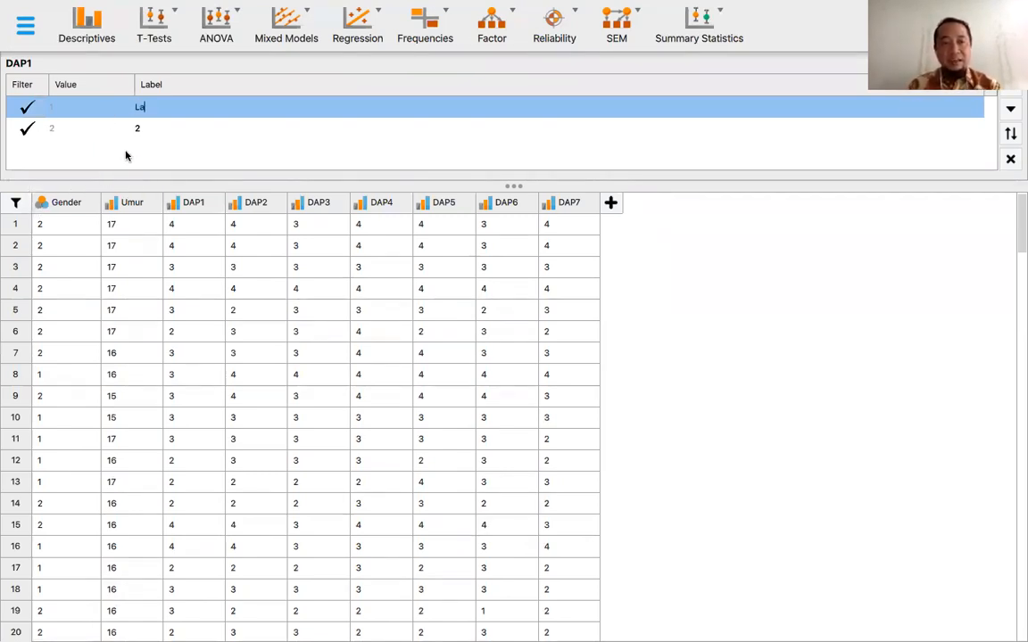
pyautogui.write('ki-Laki')
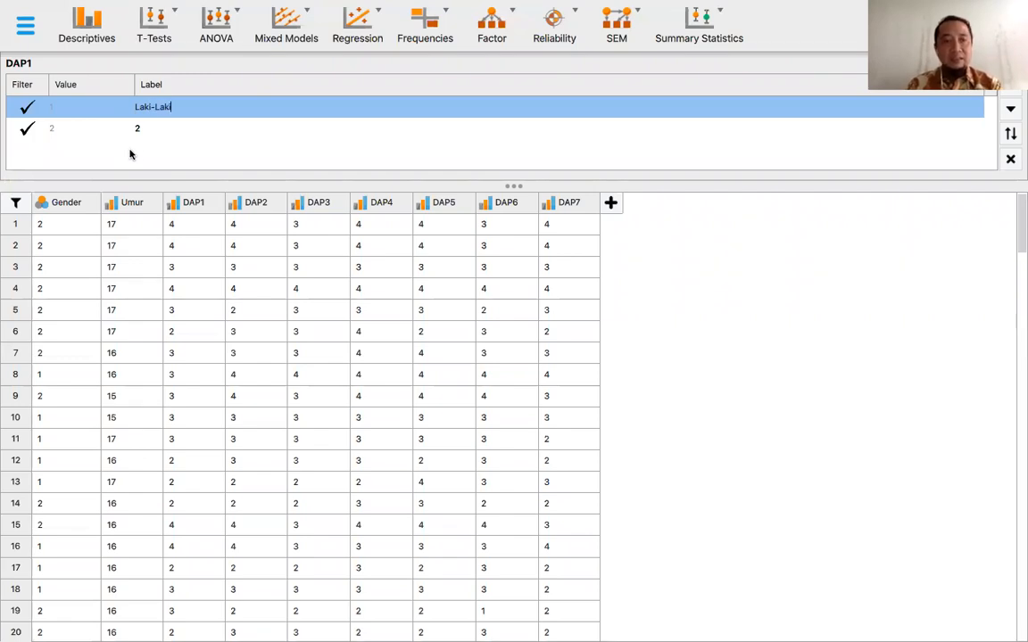
pyautogui.click(143, 127)
pyautogui.write('P')
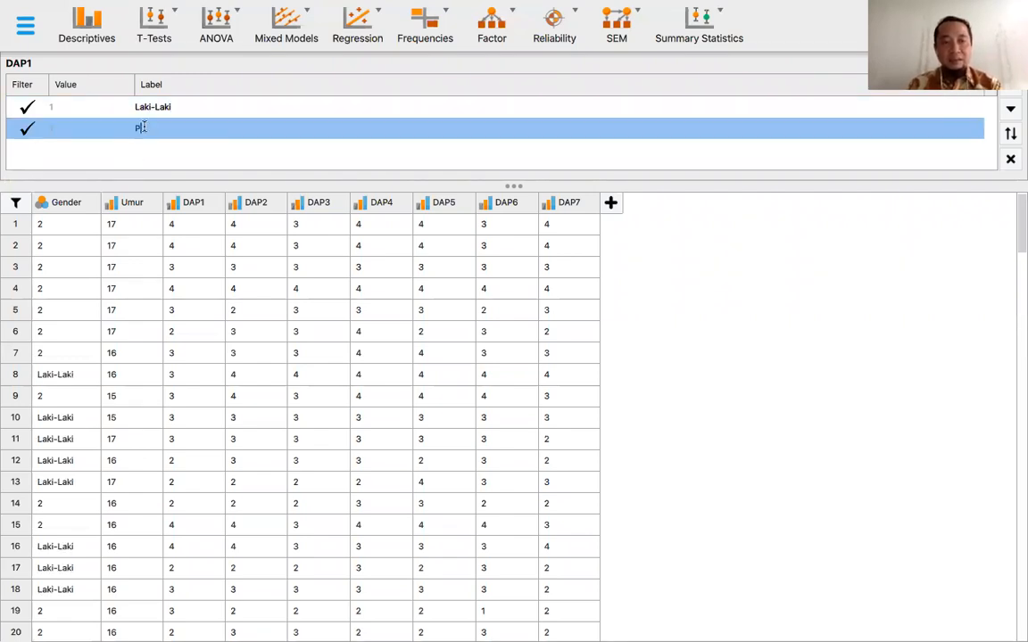
pyautogui.write('erempuan')
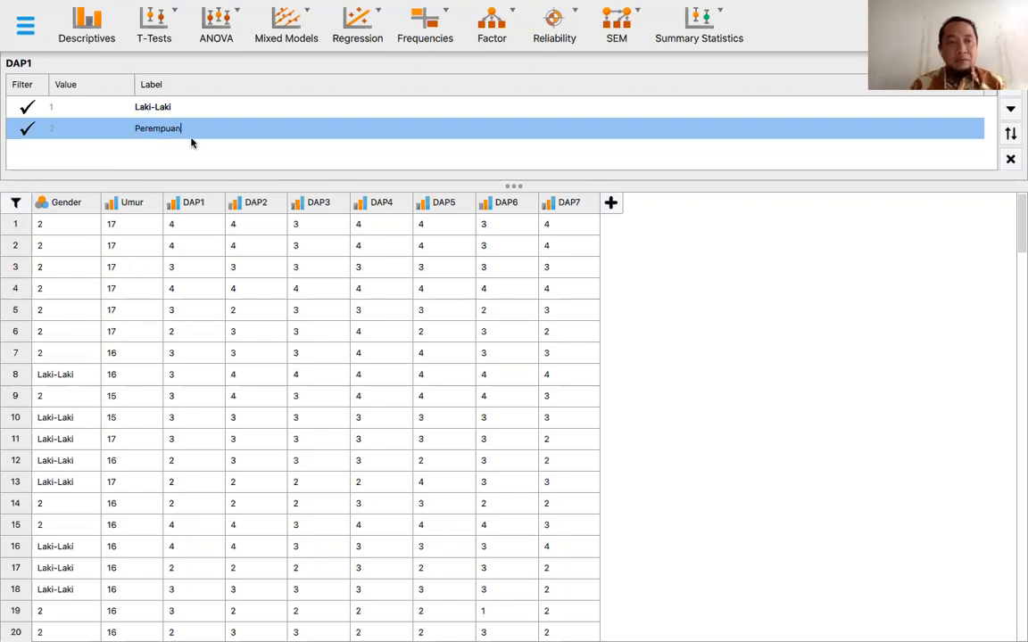
pyautogui.click(186, 108)
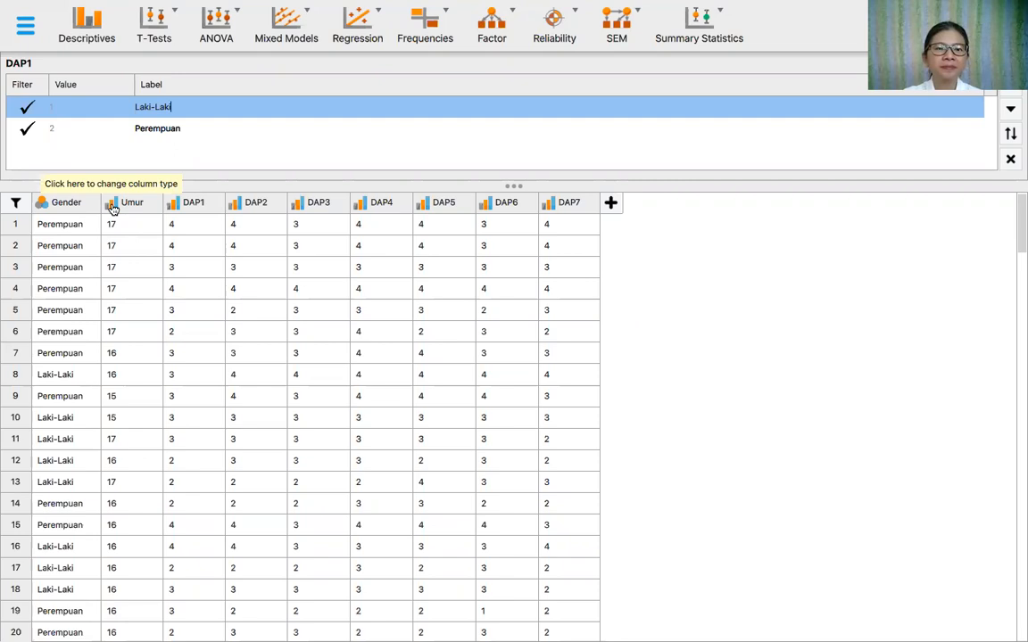
# Change the measurement level of the Umur, DAP1, DAP2 and DAP3 columns to Scale.
pyautogui.click(111, 205)
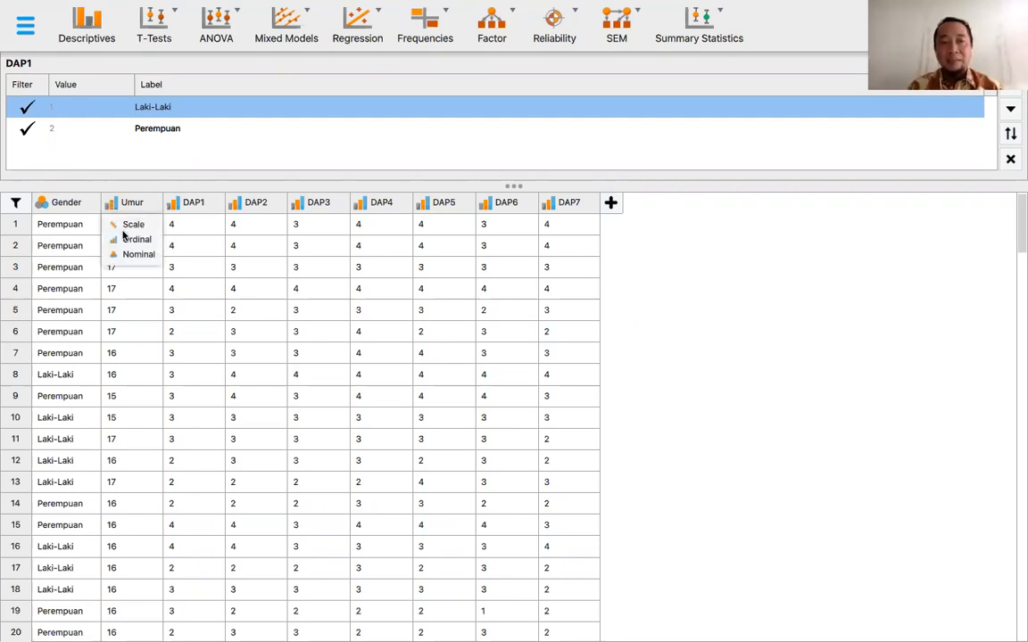
pyautogui.click(125, 224)
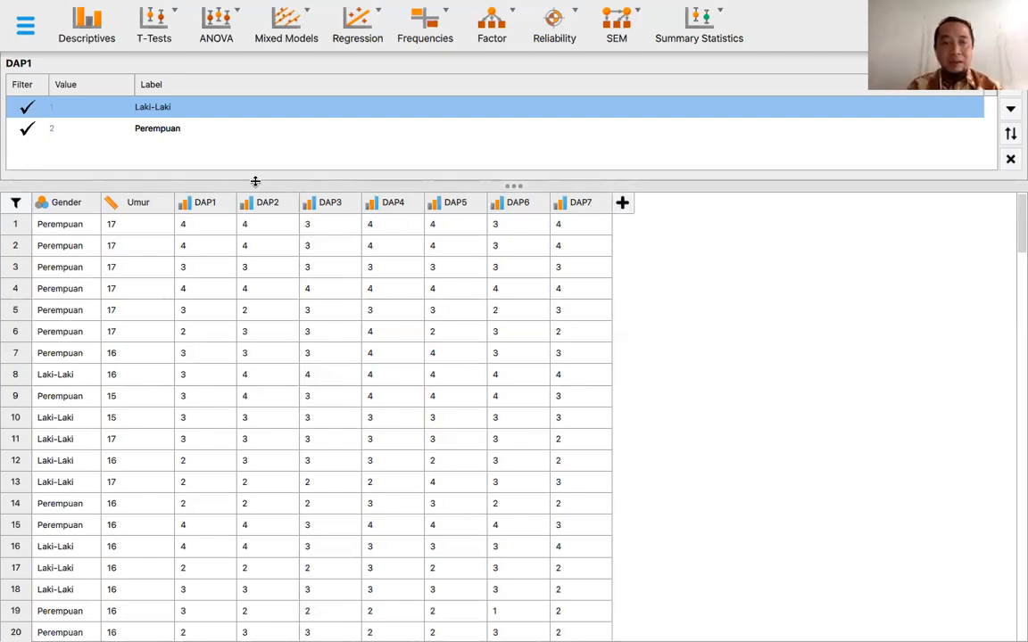
pyautogui.click(184, 206)
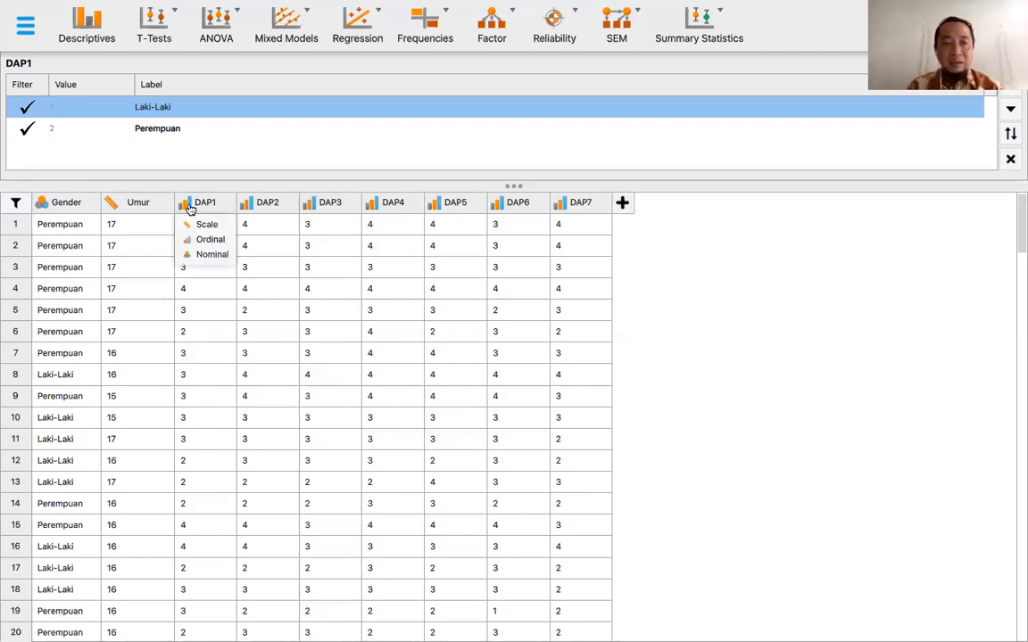
pyautogui.click(202, 225)
pyautogui.click(257, 207)
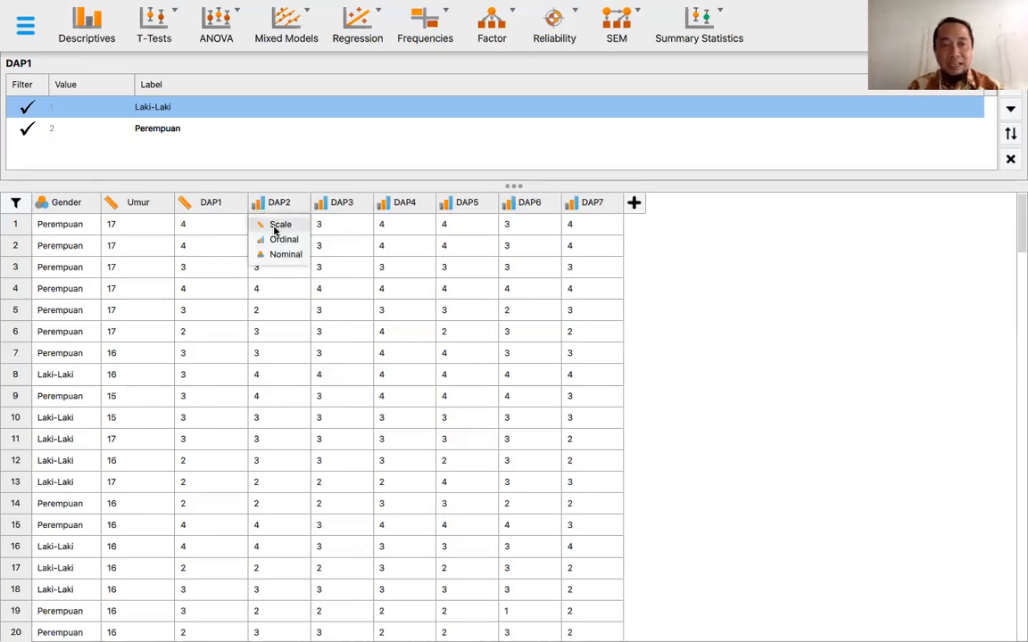
pyautogui.click(273, 224)
pyautogui.click(346, 212)
pyautogui.click(332, 204)
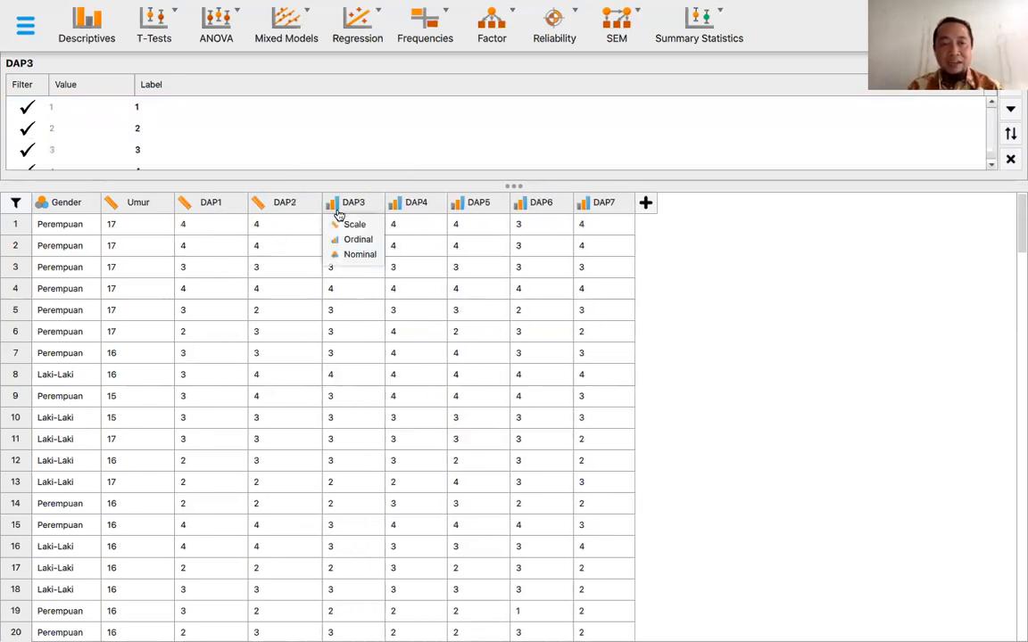
pyautogui.click(348, 224)
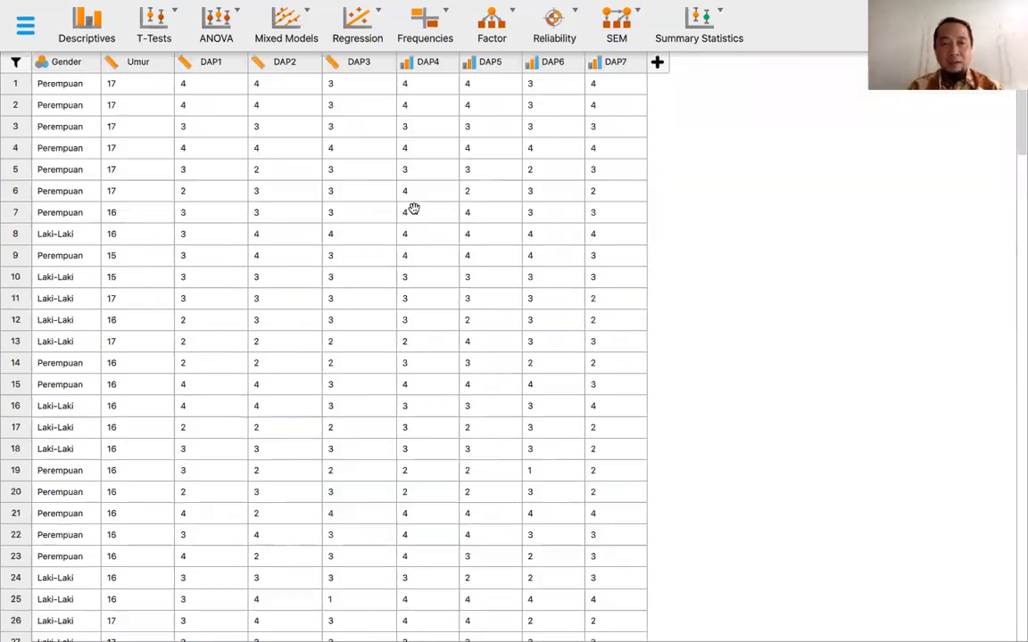
# Change the measurement level of the DAP4, DAP5, DAP6 and DAP7 columns to Scale.
pyautogui.click(406, 64)
pyautogui.click(426, 83)
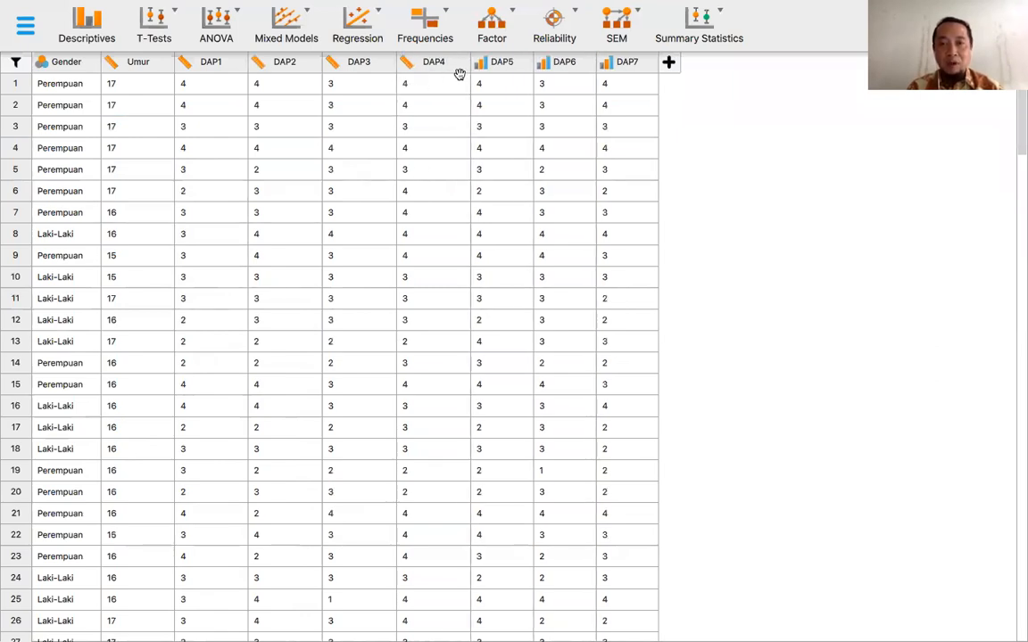
pyautogui.click(480, 62)
pyautogui.click(514, 82)
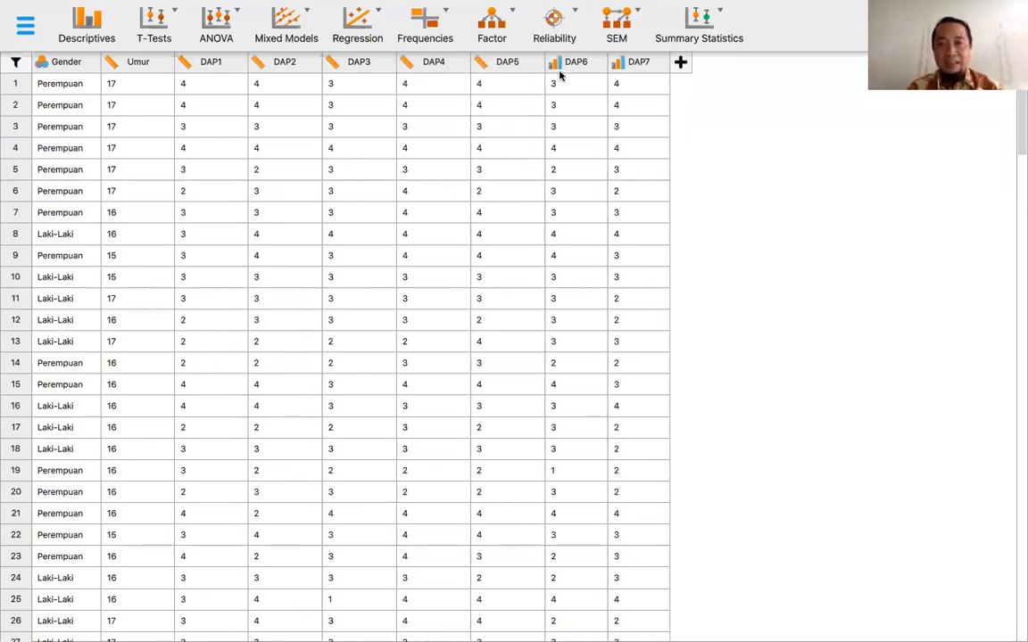
pyautogui.click(554, 63)
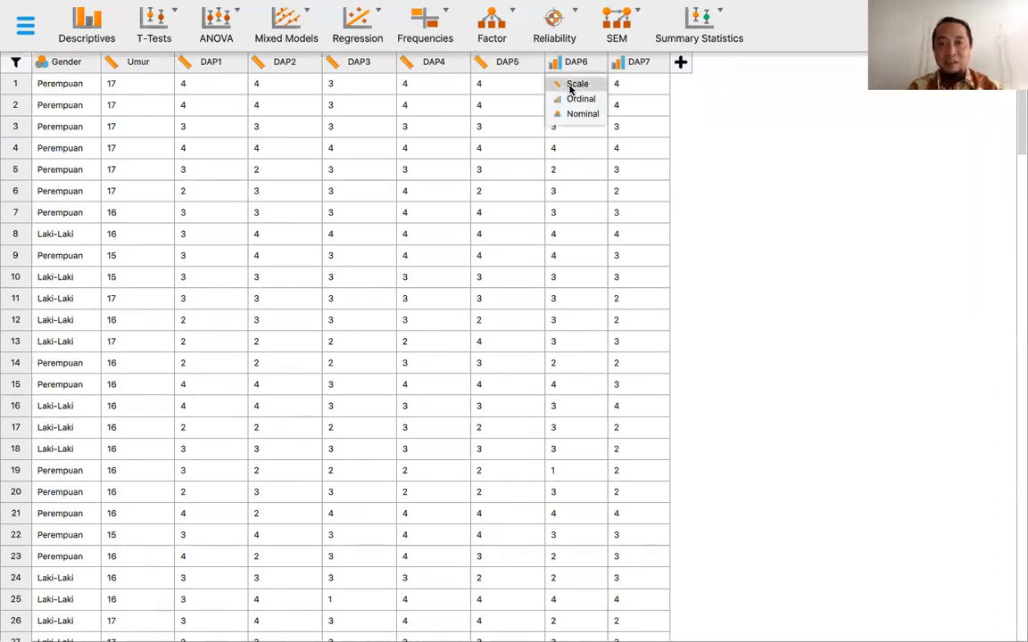
pyautogui.click(569, 84)
pyautogui.click(629, 63)
pyautogui.click(636, 84)
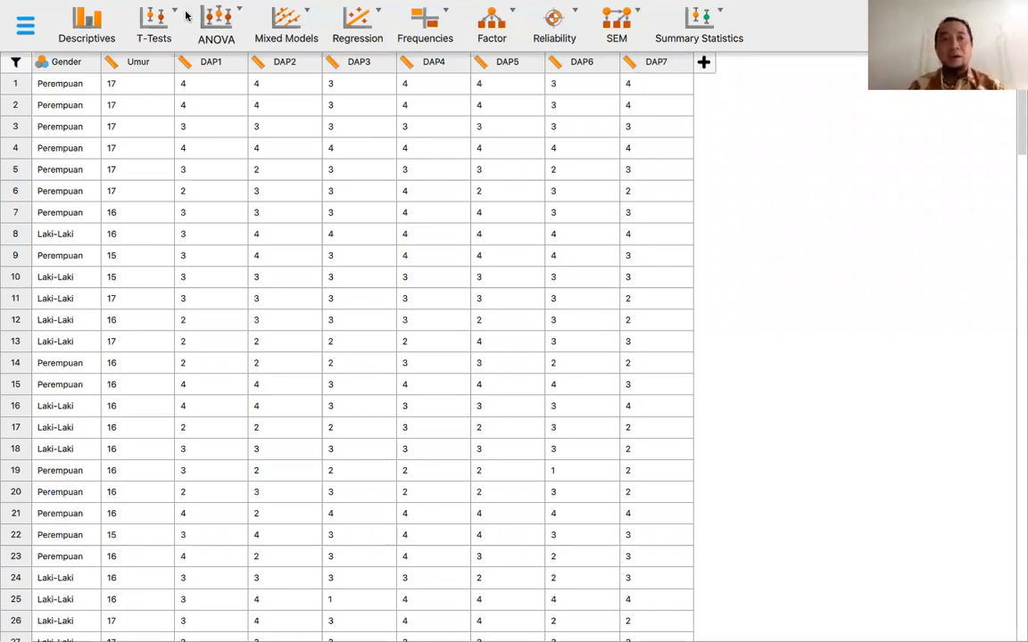
pyautogui.click(95, 32)
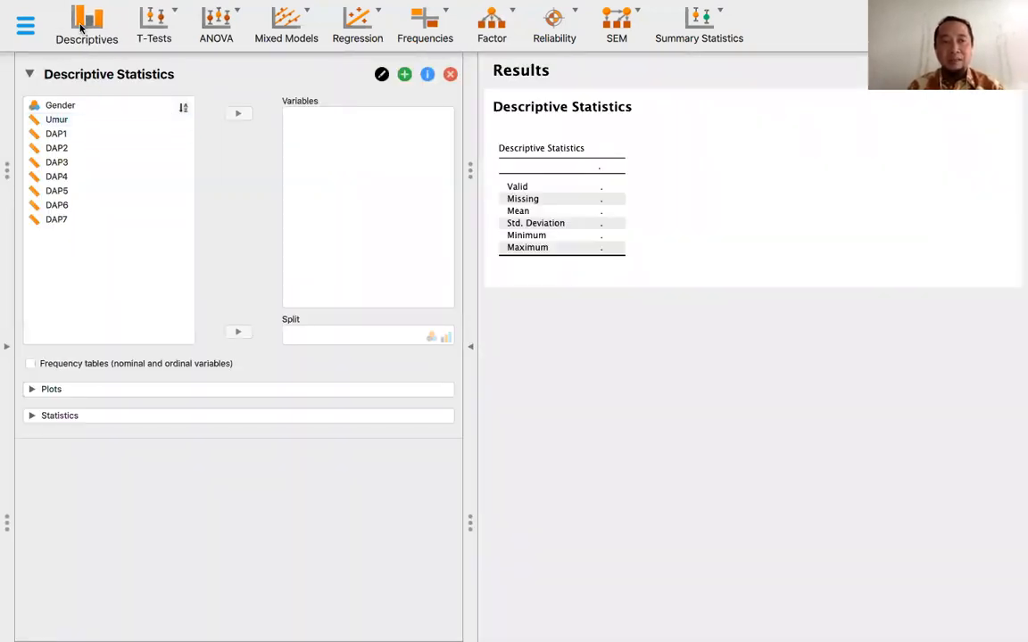
pyautogui.click(79, 27)
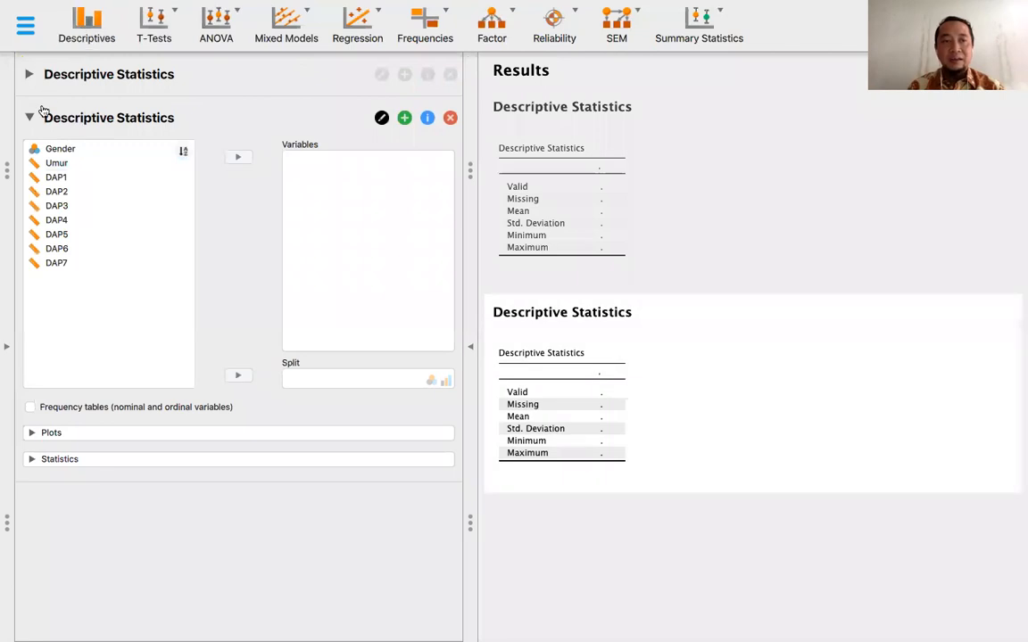
pyautogui.click(450, 117)
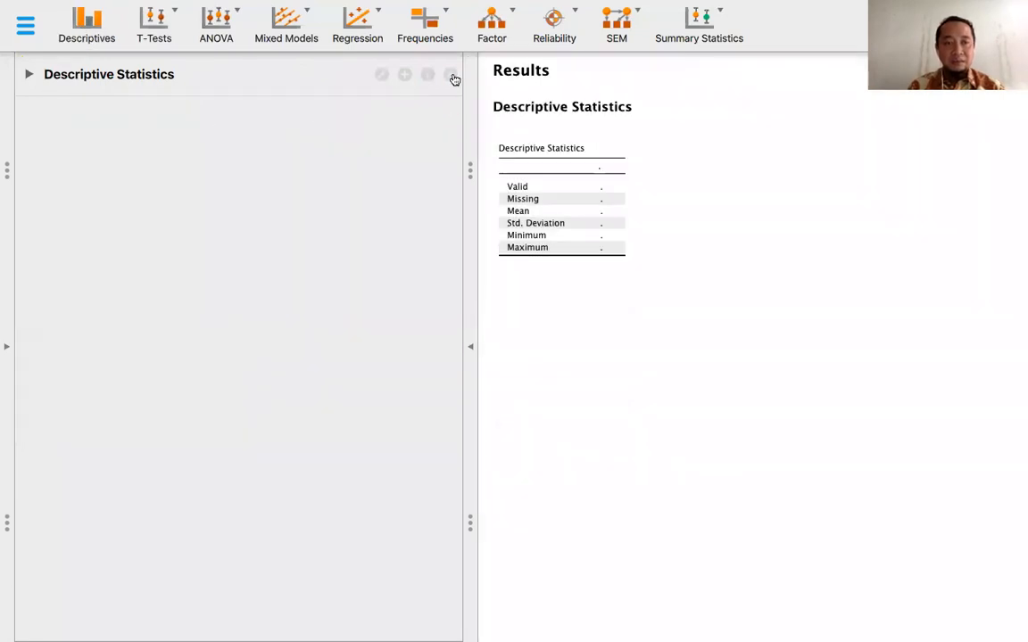
pyautogui.click(453, 76)
pyautogui.click(452, 75)
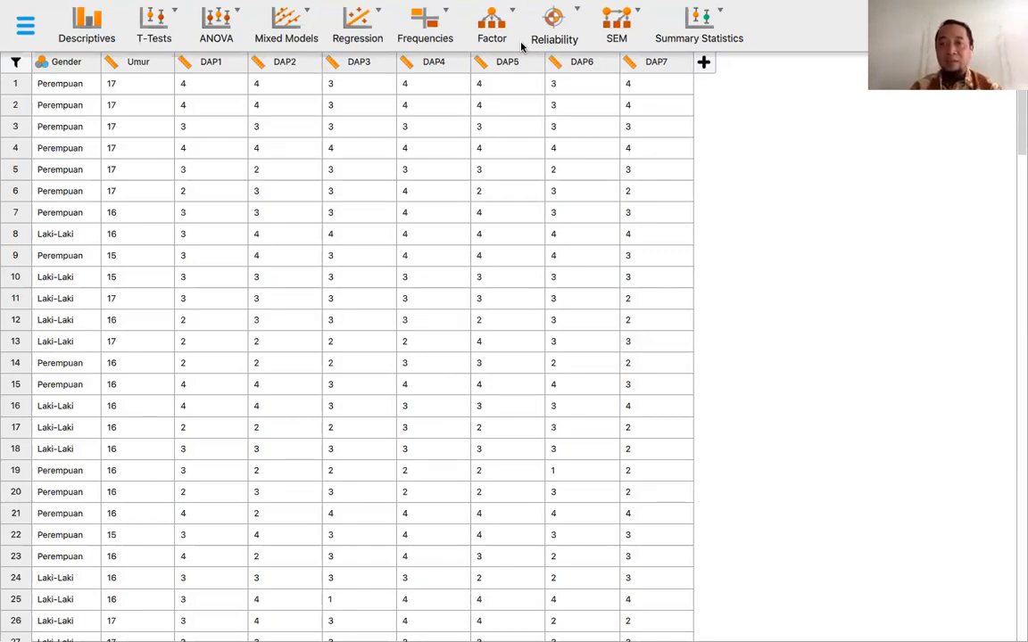
# Create a classical Single-Test Reliability Analysis with DAP1 through DAP7 as its variables.
pyautogui.click(576, 13)
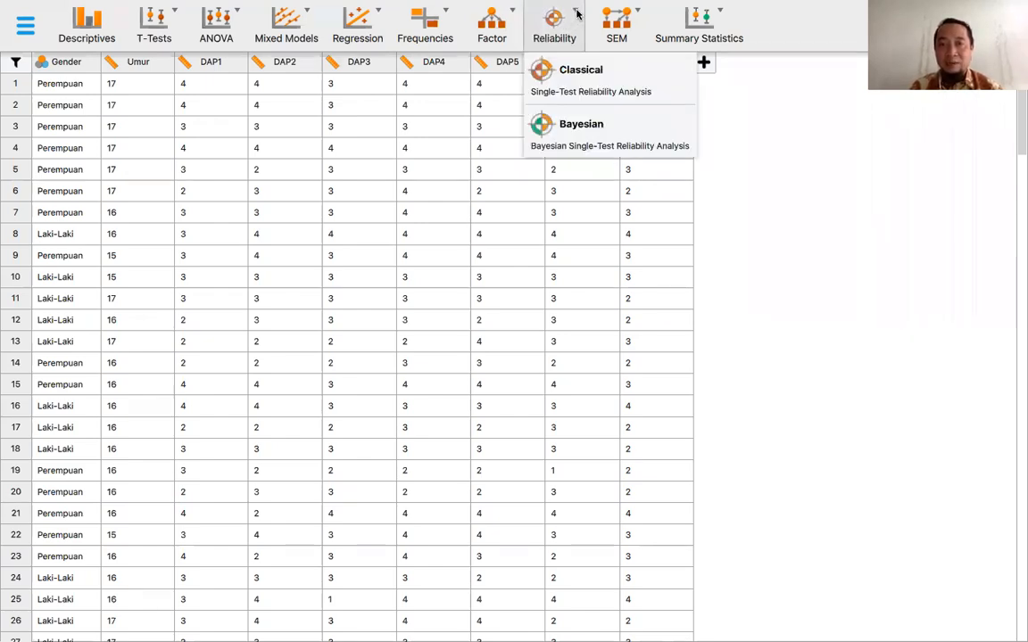
pyautogui.click(578, 92)
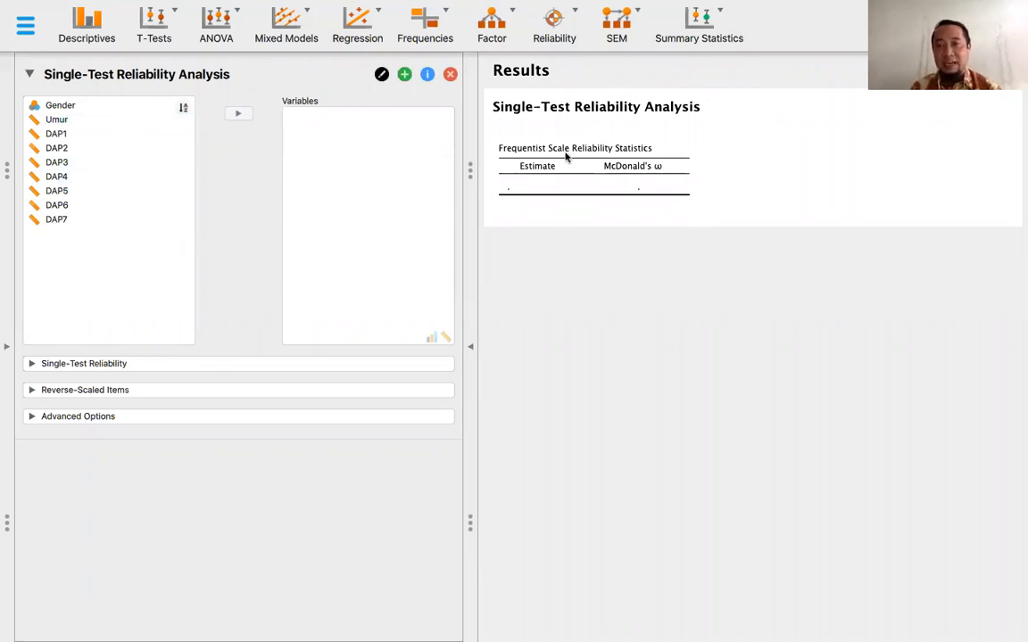
pyautogui.click(70, 137)
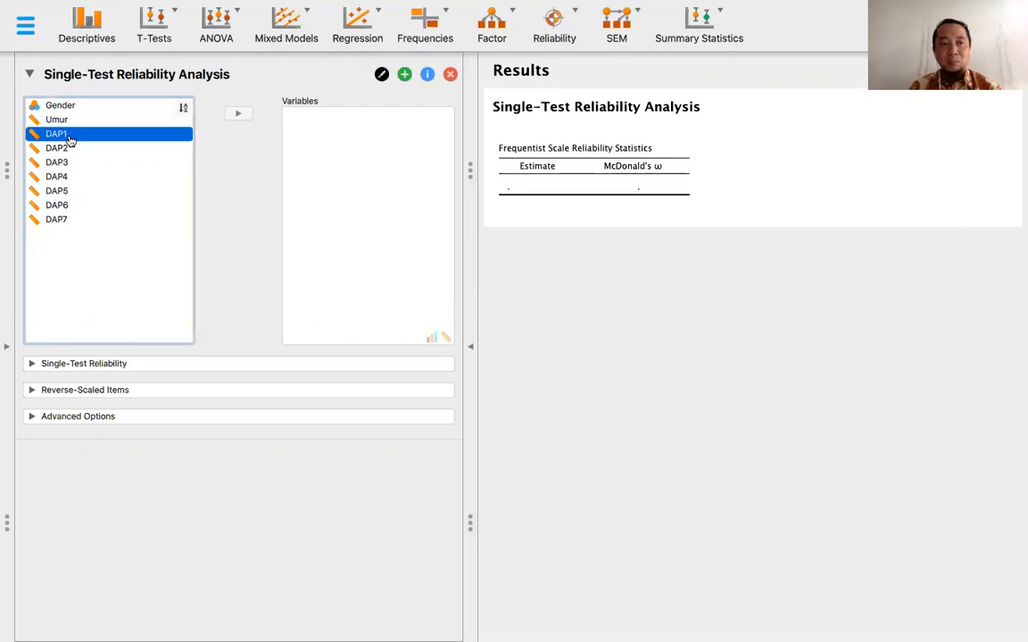
pyautogui.keyDown('shift'); pyautogui.click(76, 220); pyautogui.keyUp('shift')
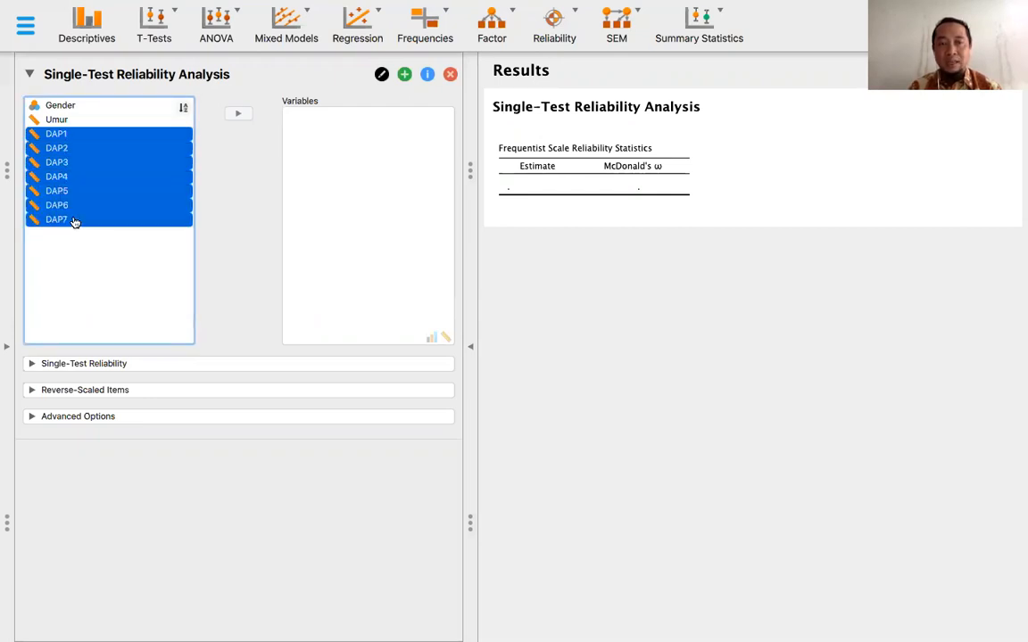
pyautogui.click(236, 117)
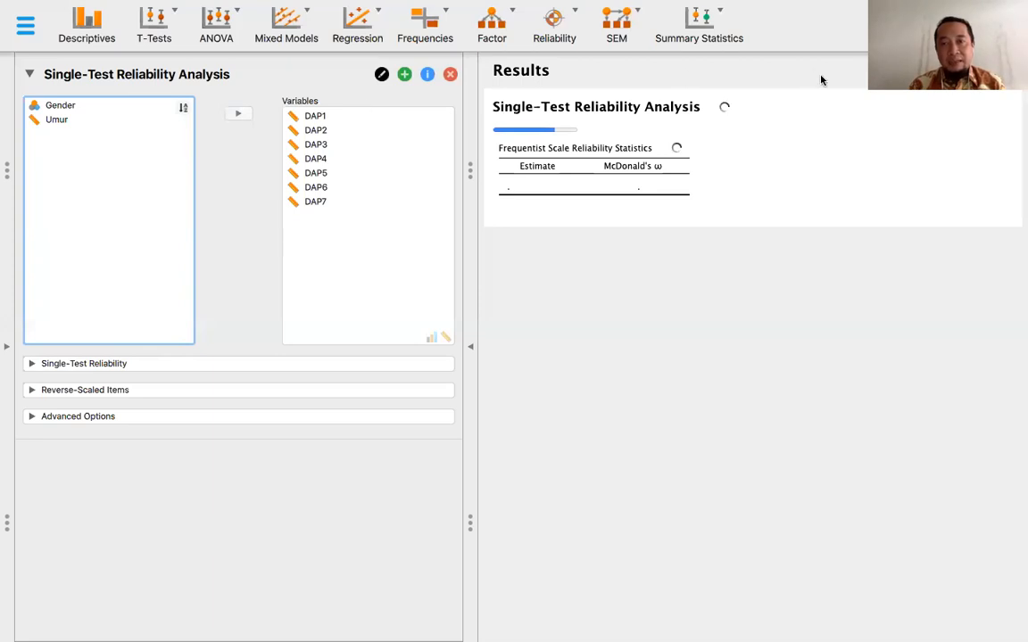
pyautogui.click(865, 155)
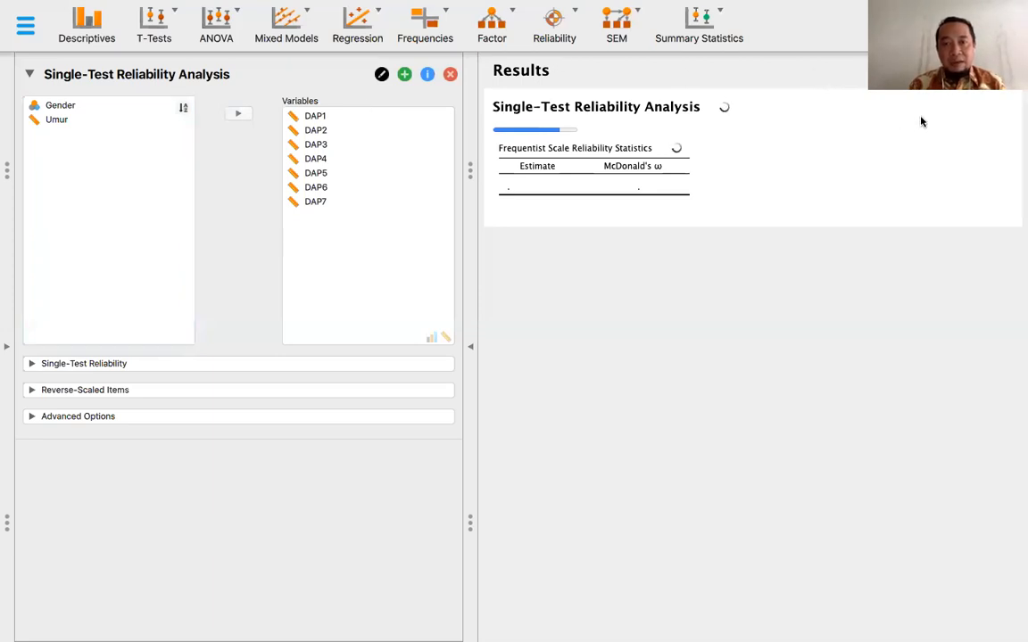
# Replace McDonald's ω with Cronbach's α and Guttman's λ6 in the scale statistics, and add the item-rest correlation for individual items.
pyautogui.click(32, 368)
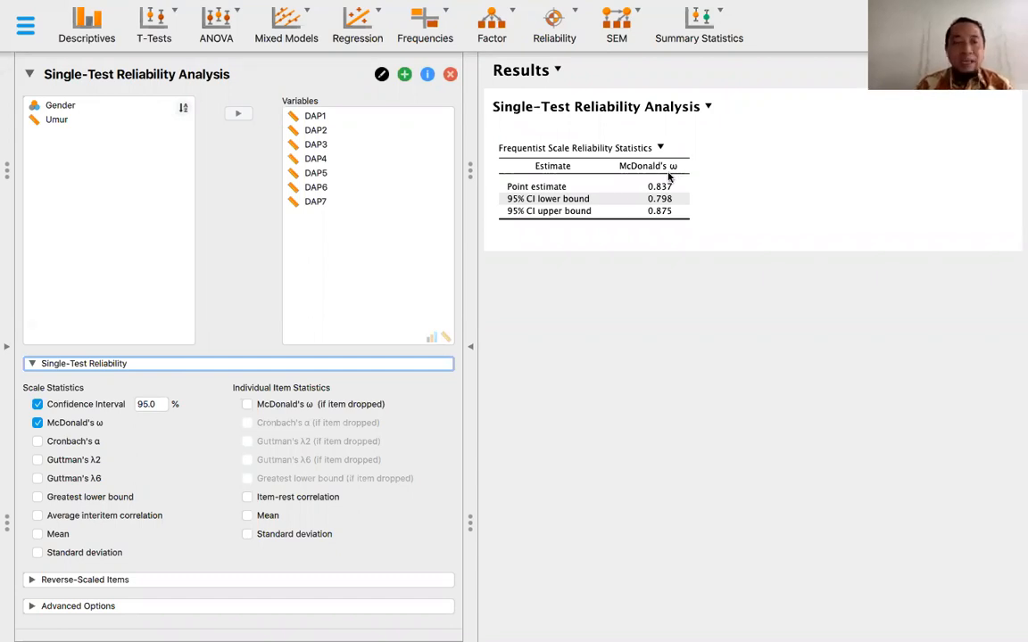
pyautogui.click(36, 426)
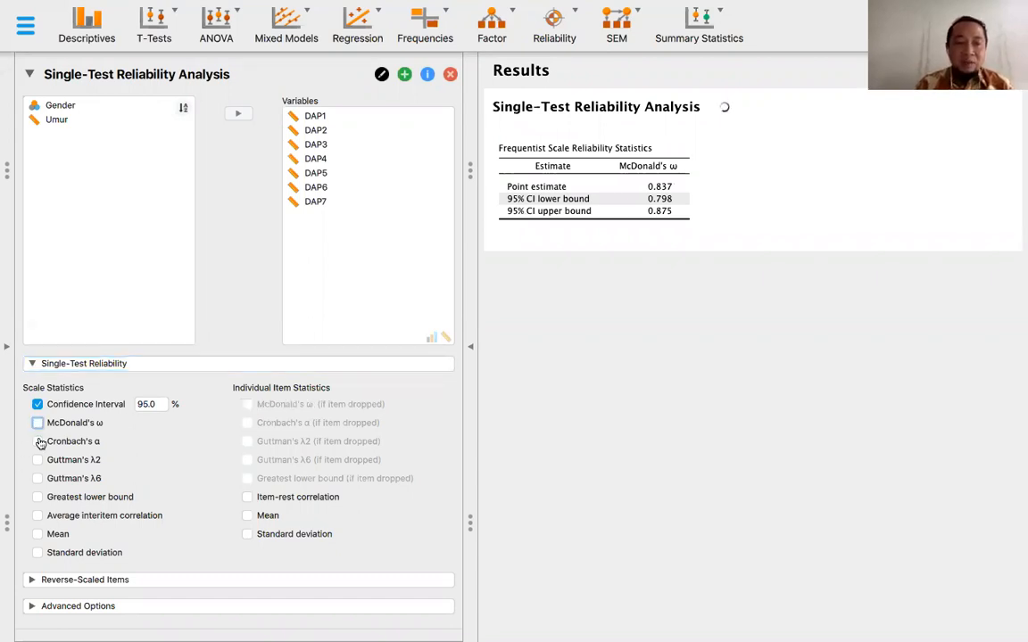
pyautogui.click(37, 442)
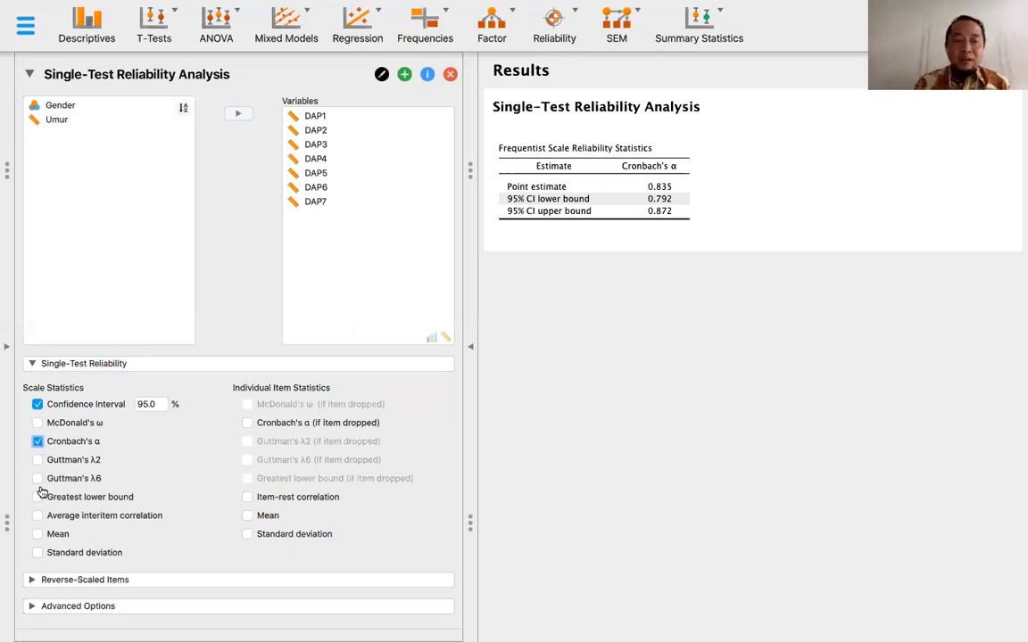
pyautogui.click(38, 479)
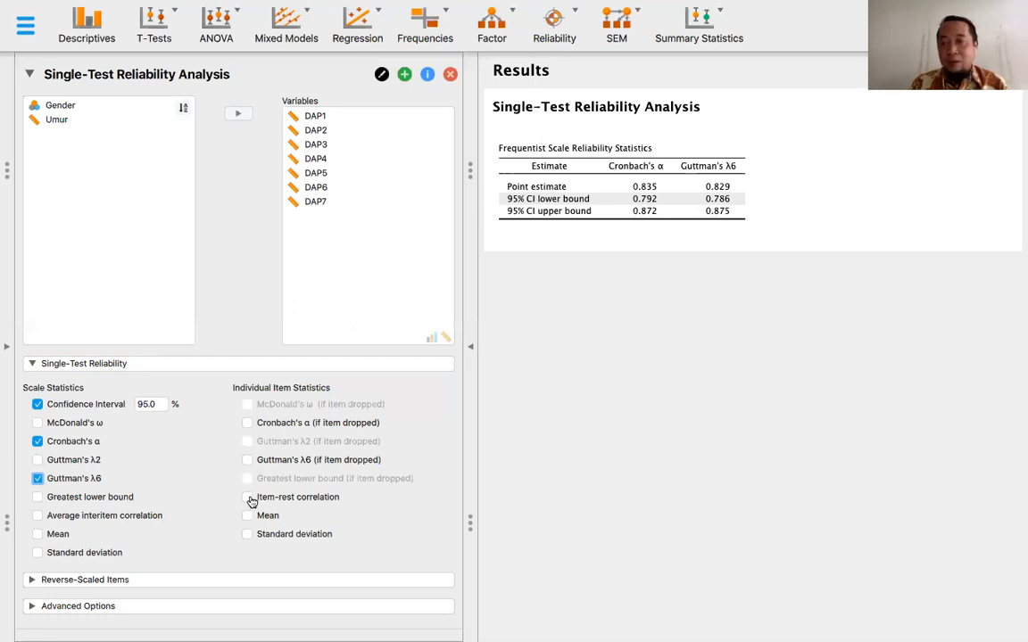
pyautogui.click(248, 498)
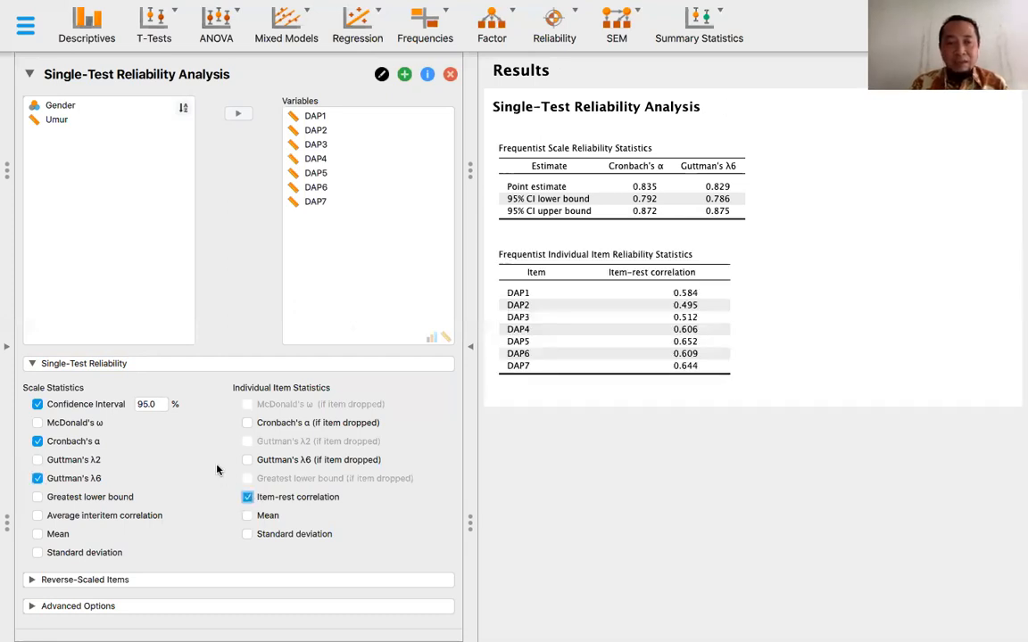
# Add Cronbach's α (if item dropped) to the individual item statistics and copy the Single-Test Reliability Analysis results.
pyautogui.click(248, 423)
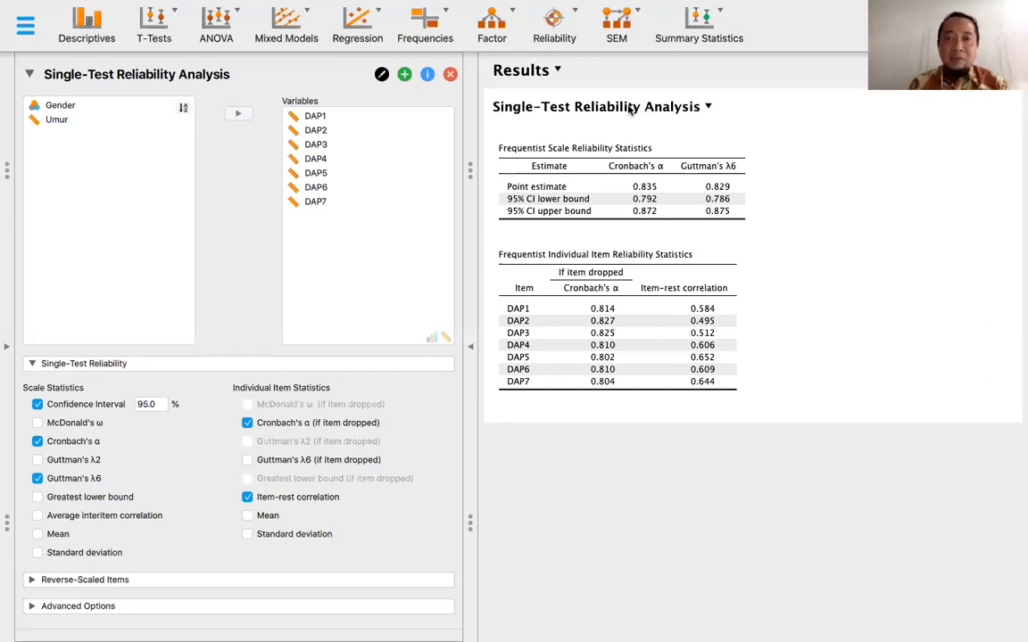
pyautogui.click(496, 106)
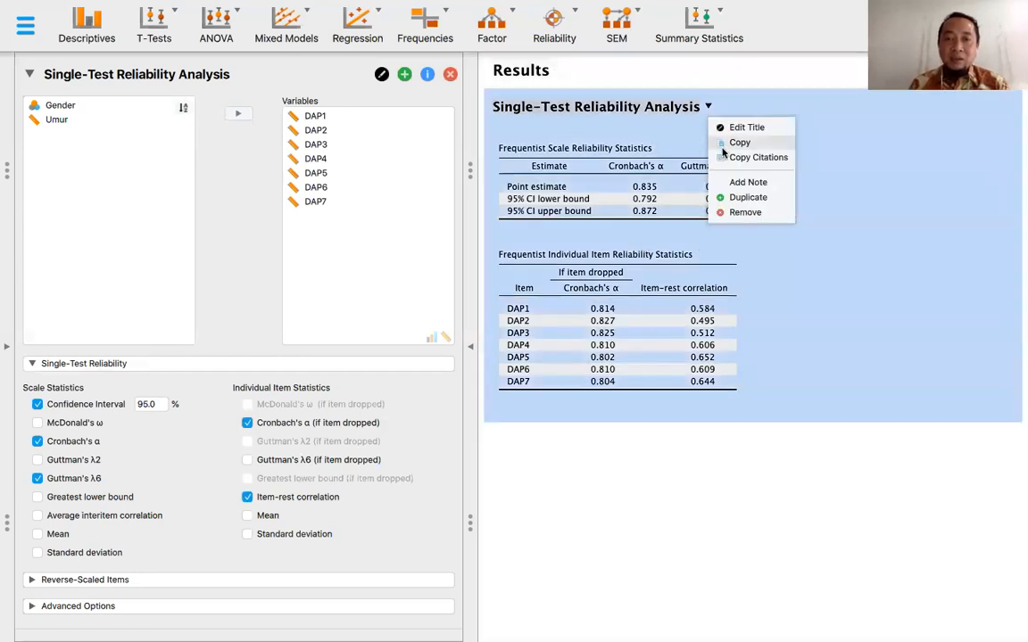
pyautogui.click(724, 152)
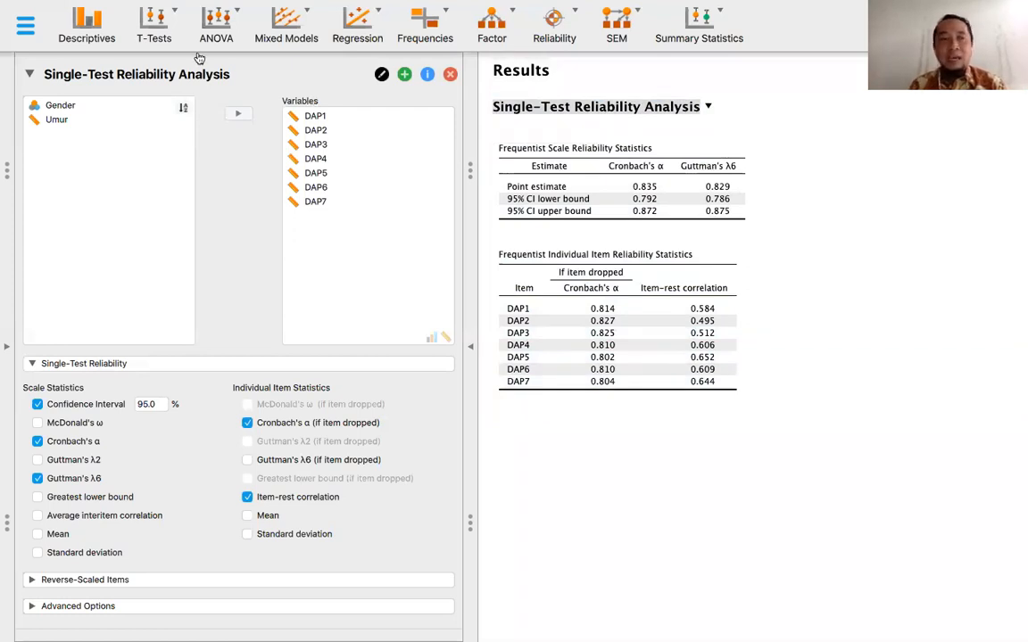
pyautogui.click(25, 27)
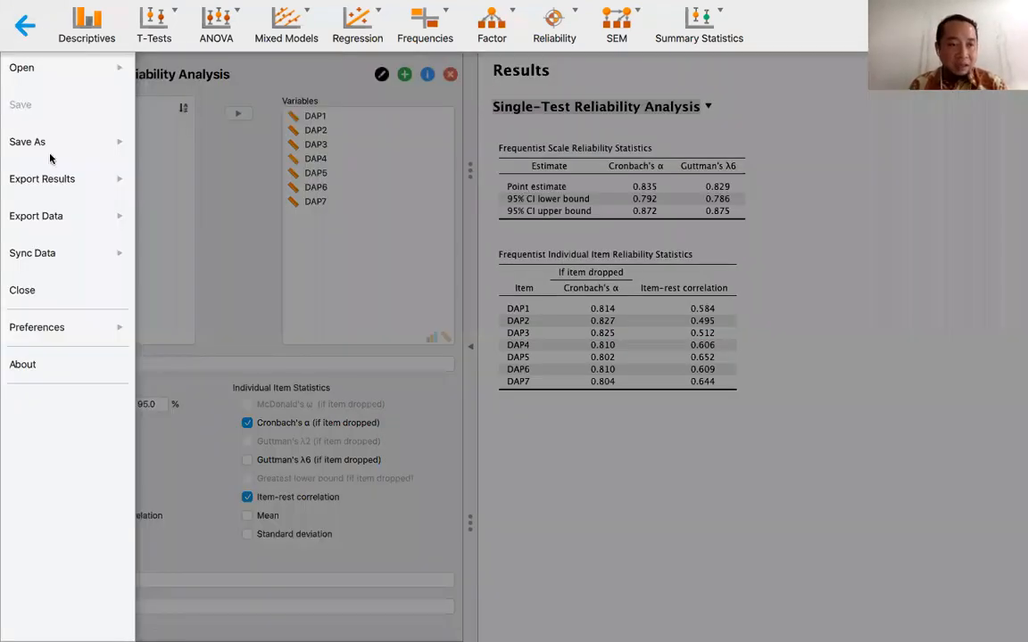
pyautogui.click(60, 219)
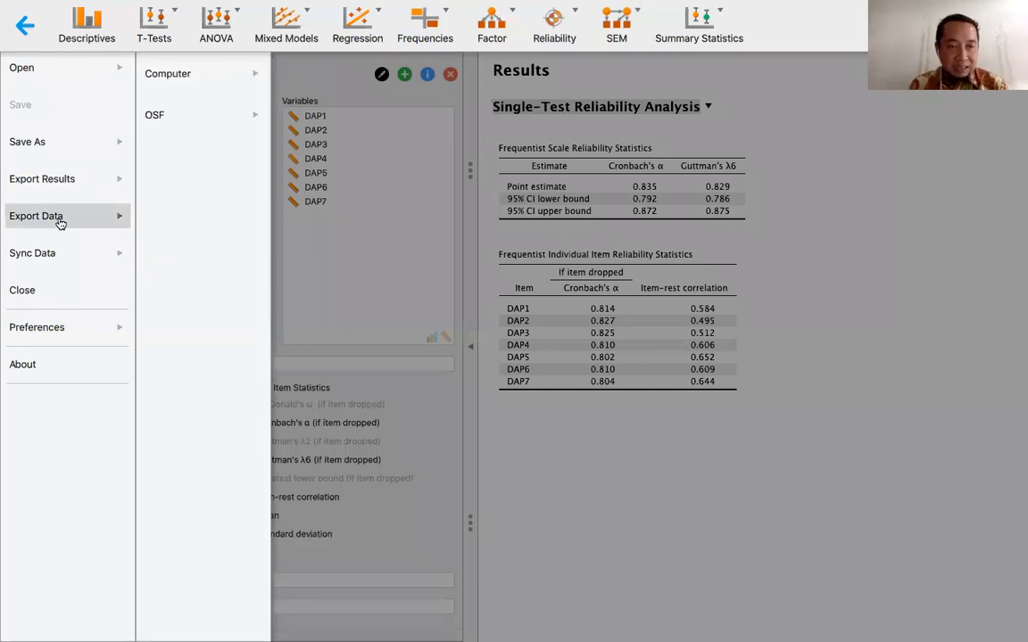
pyautogui.click(203, 75)
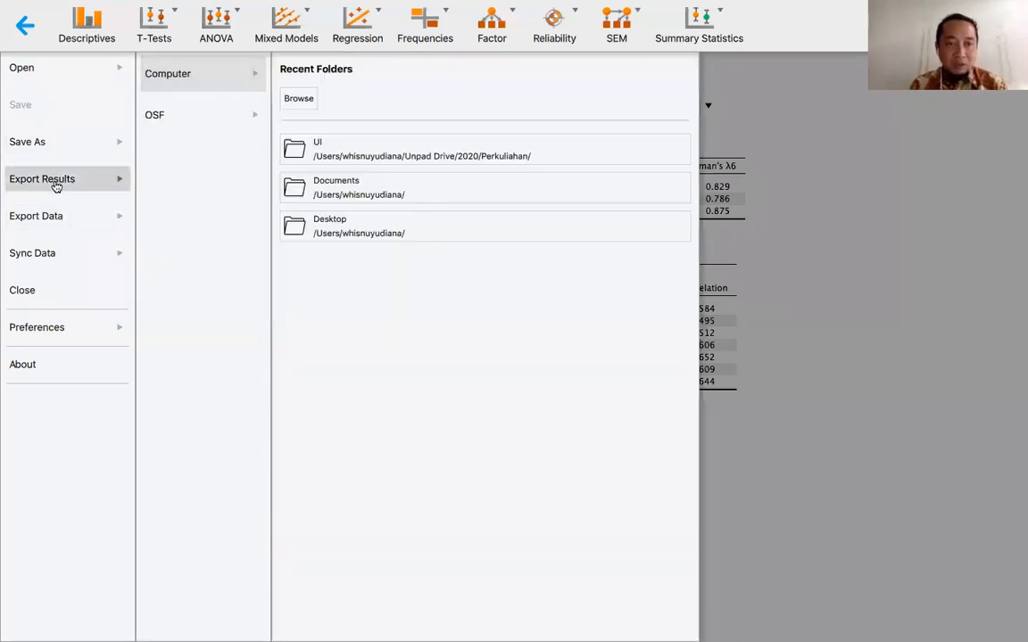
pyautogui.click(258, 78)
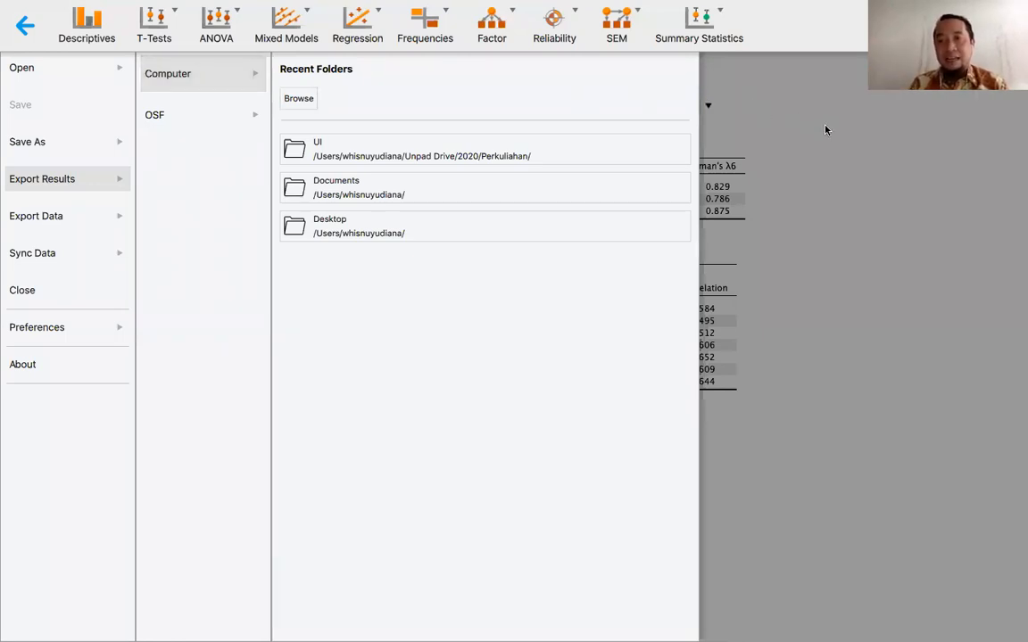
pyautogui.click(806, 89)
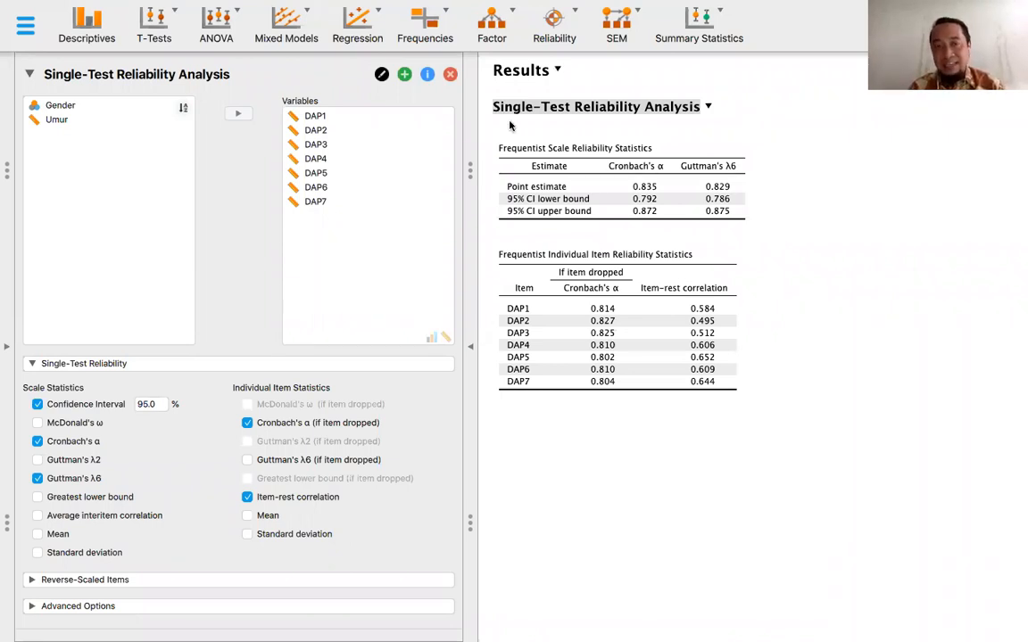
# Create a classical Correlation analysis with DAP1 through DAP7 as its variables.
pyautogui.click(362, 22)
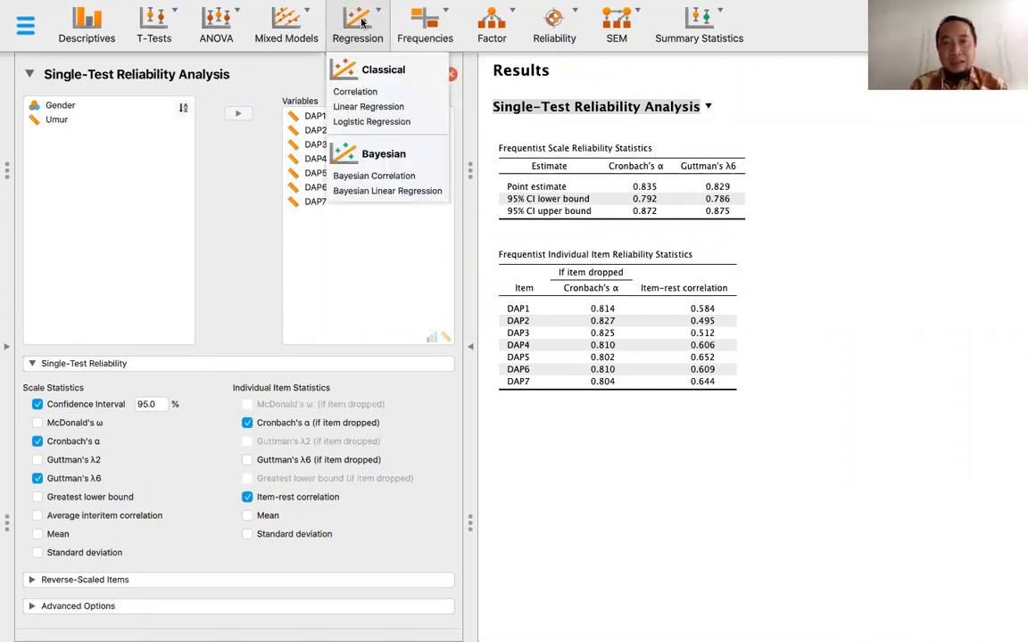
pyautogui.click(356, 92)
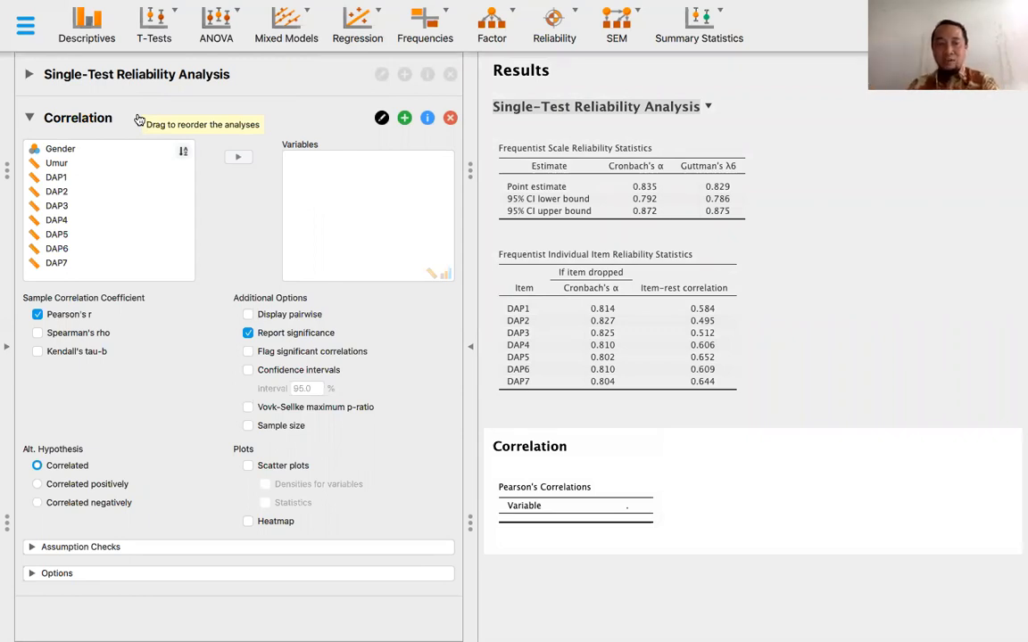
pyautogui.click(57, 178)
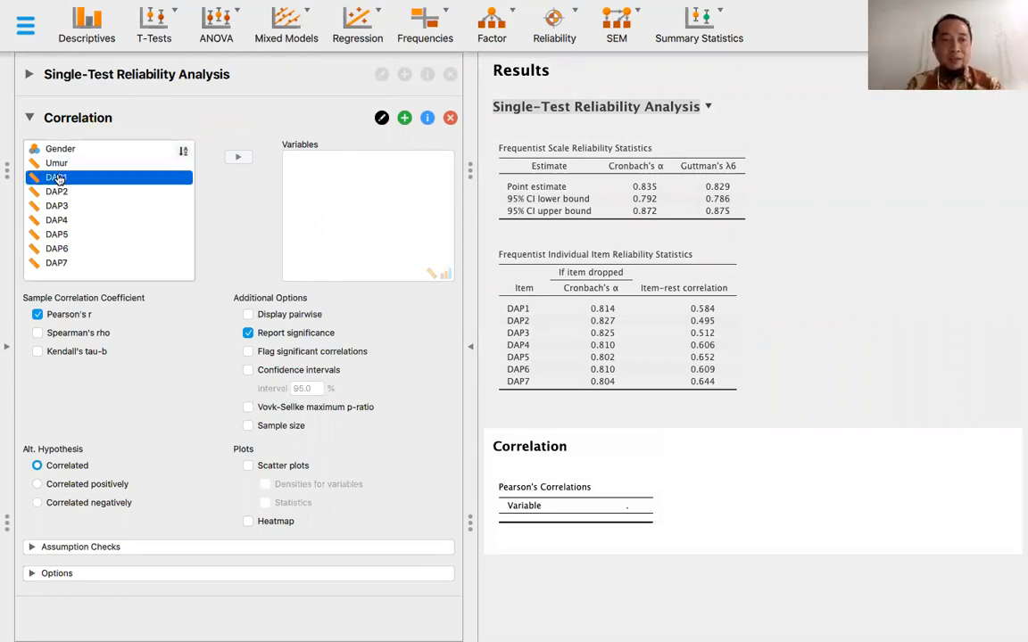
pyautogui.keyDown('shift'); pyautogui.click(57, 262); pyautogui.keyUp('shift')
pyautogui.click(239, 158)
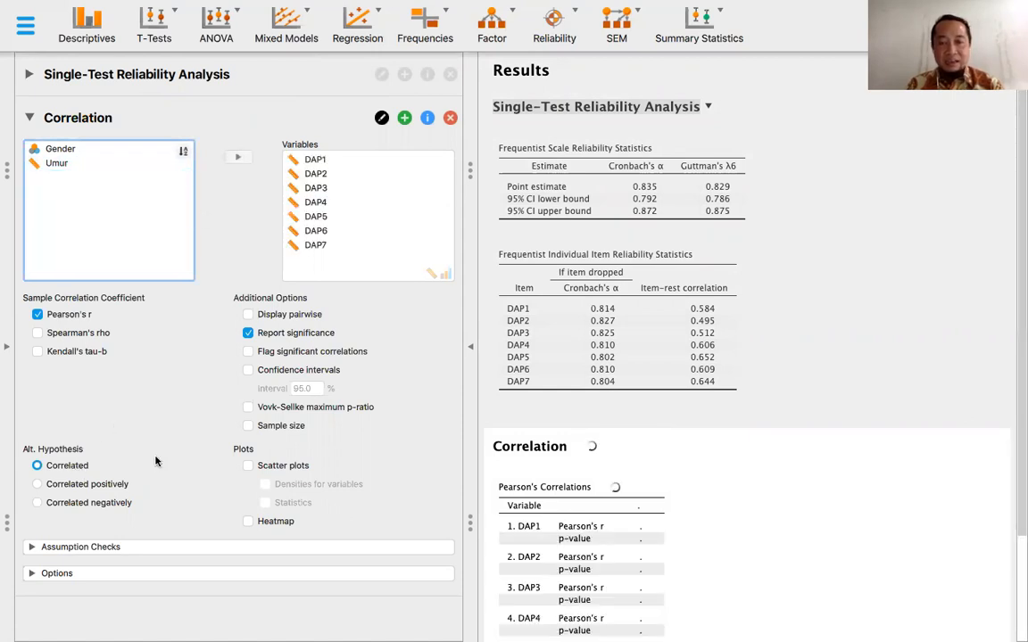
pyautogui.scroll(-5, 631, 424)
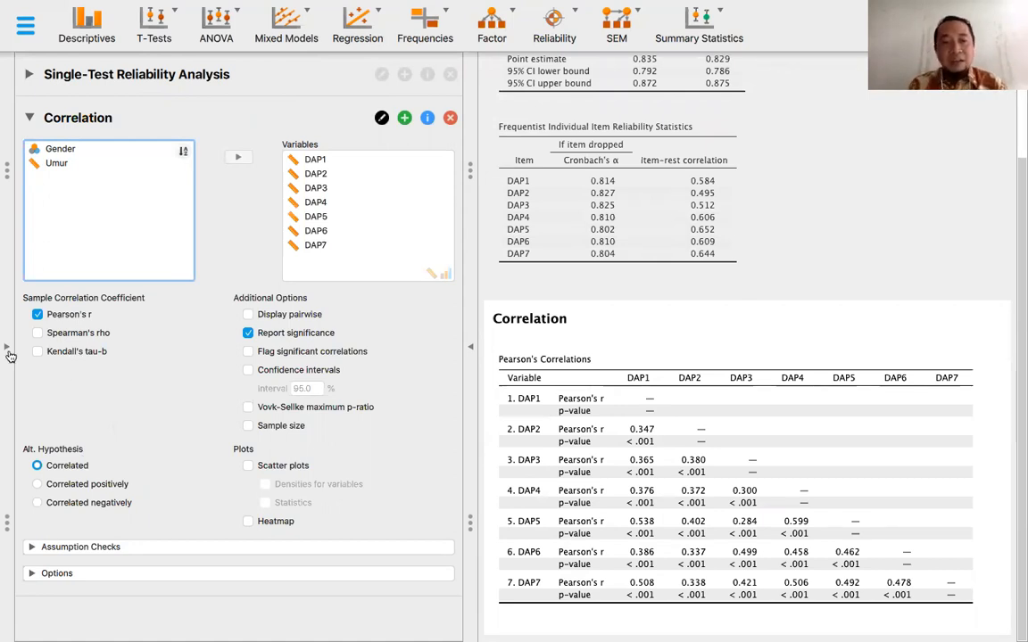
# Flag significant correlations in the Pearson correlation table, and try showing confidence intervals before switching them off again.
pyautogui.click(248, 354)
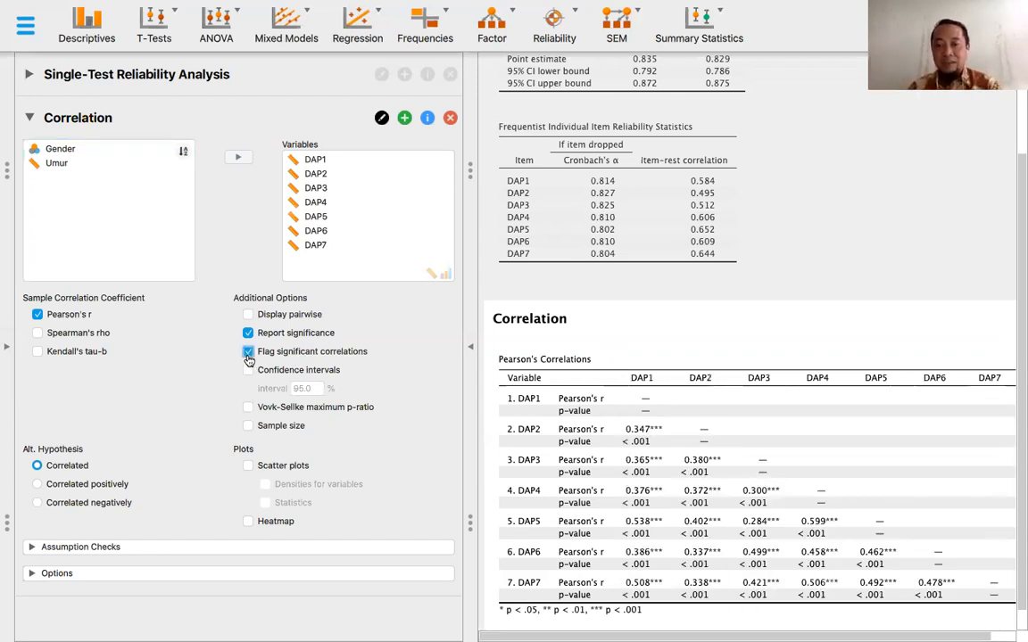
pyautogui.click(248, 369)
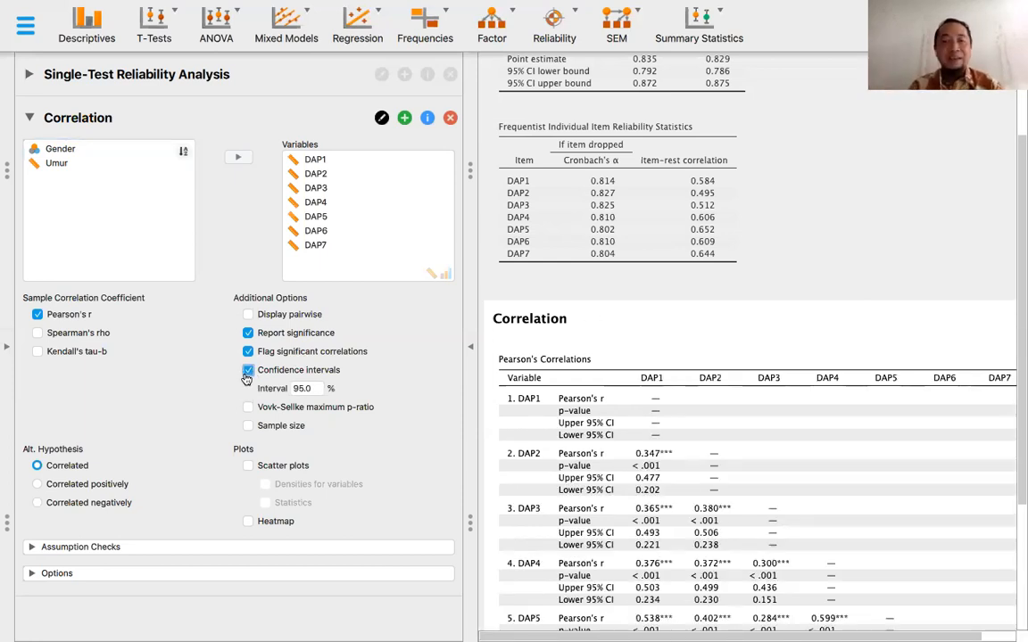
pyautogui.click(247, 372)
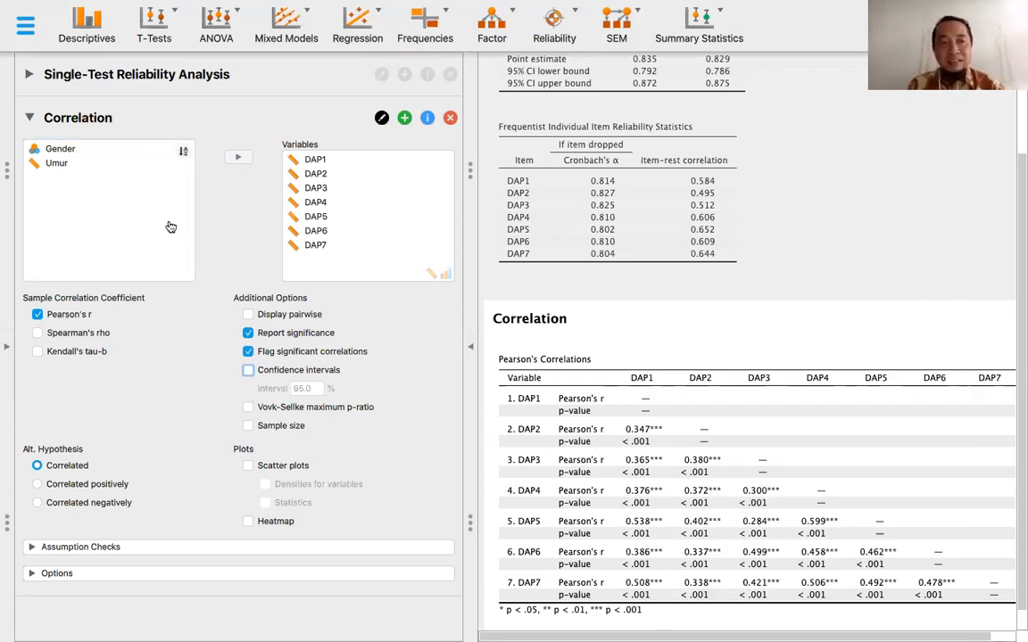
# Examine the reverse-scaled items settings of the reliability analysis and the flagged Pearson correlation table of DAP1 to DAP7.
pyautogui.click(174, 83)
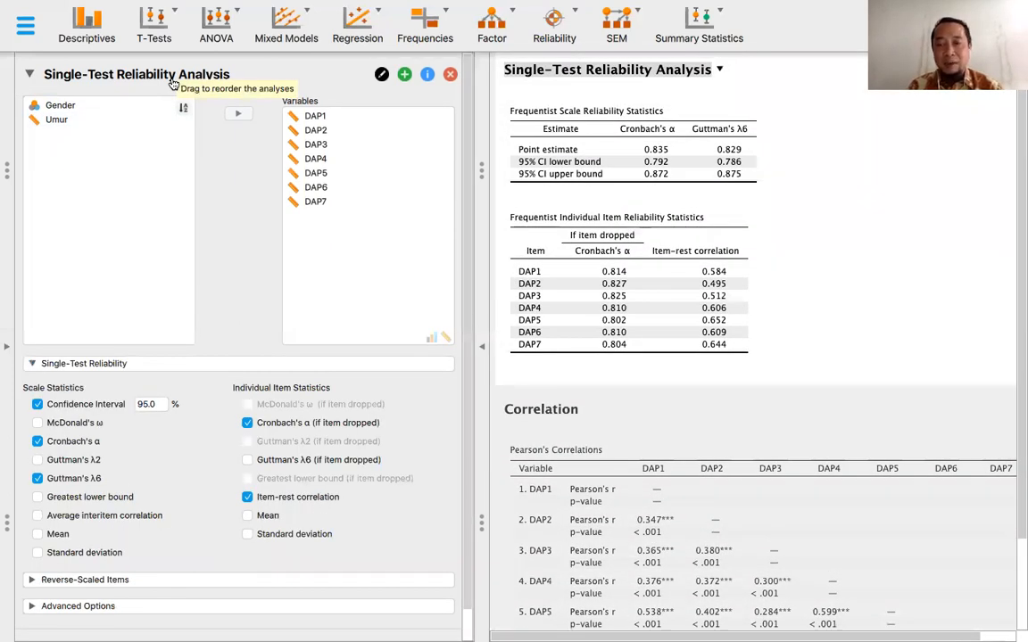
pyautogui.click(140, 586)
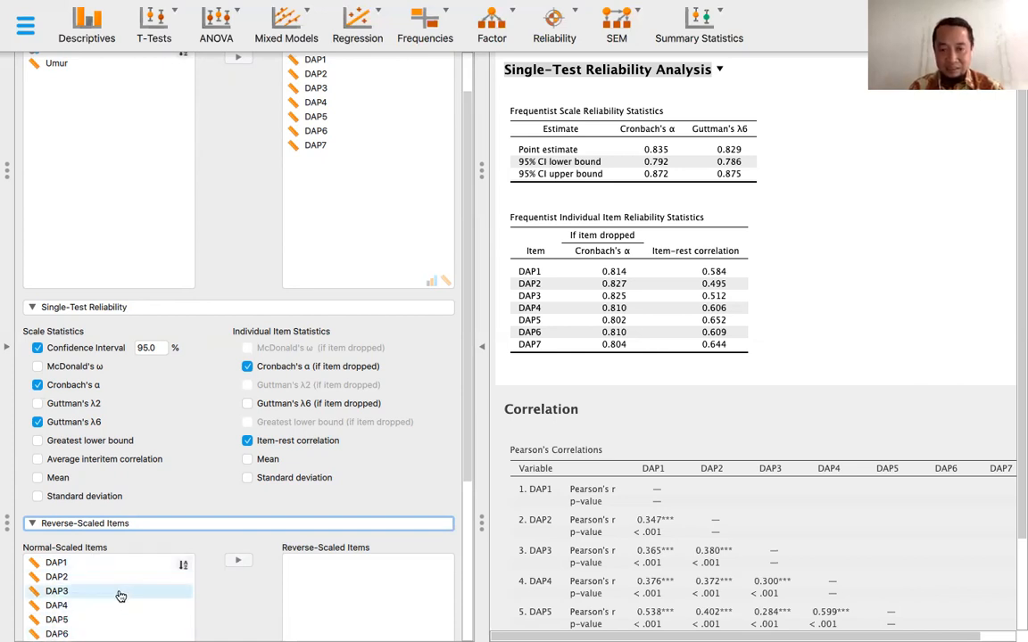
pyautogui.click(105, 524)
pyautogui.scroll(3, 142, 397)
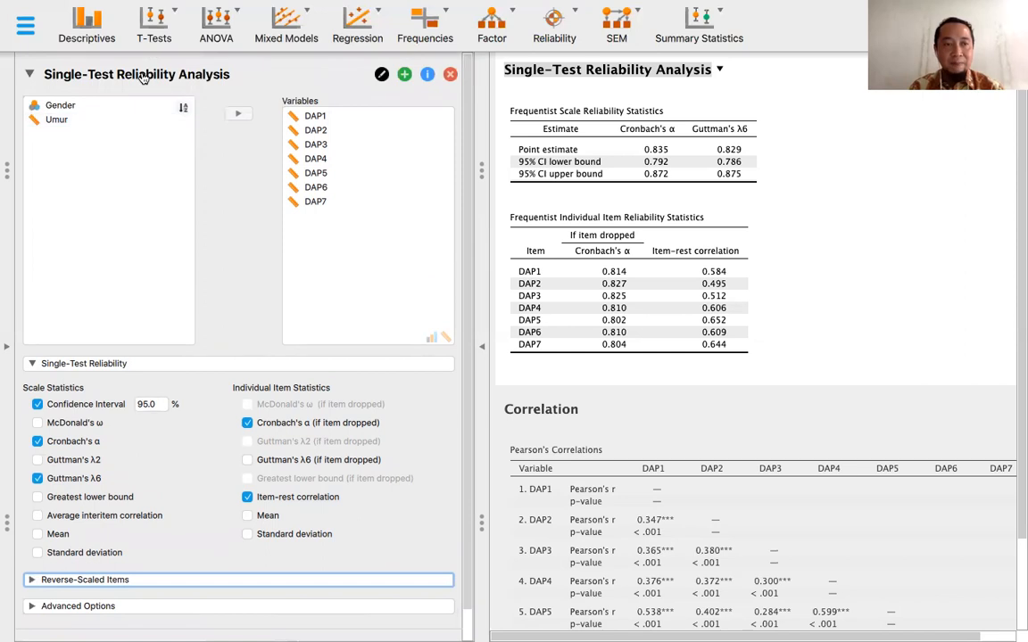
pyautogui.click(143, 77)
pyautogui.click(93, 121)
pyautogui.click(93, 122)
pyautogui.hscroll(2, 555, 266)
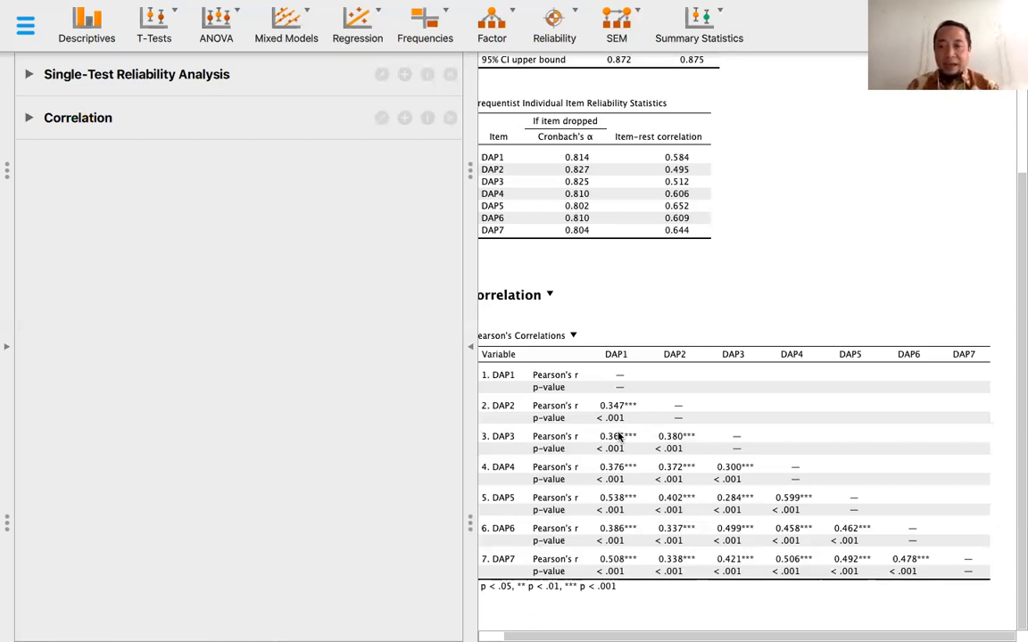
pyautogui.click(188, 125)
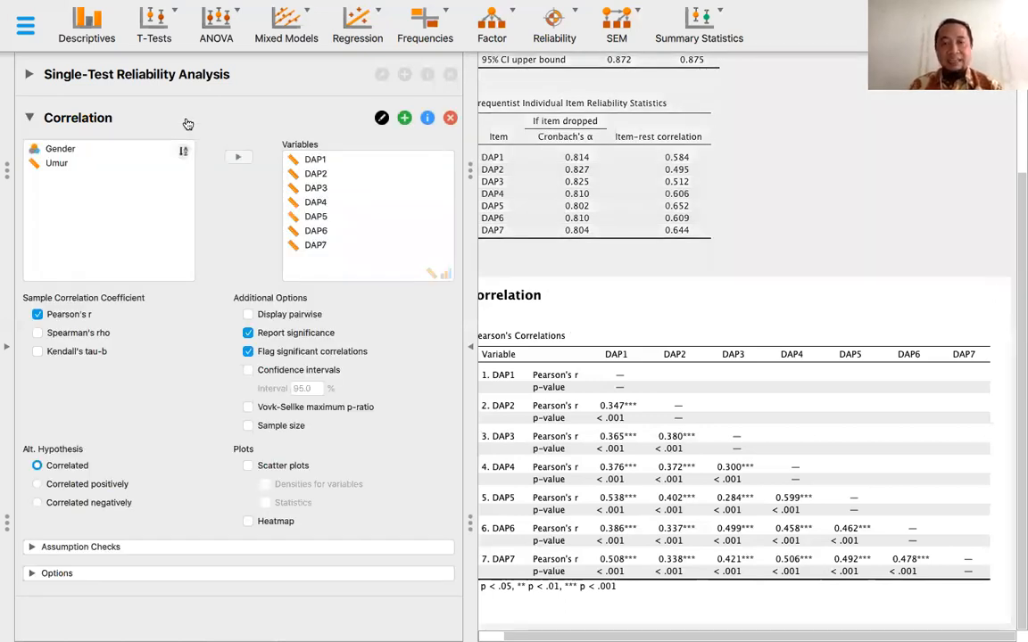
pyautogui.hotkey('ctrl', 'Left')
pyautogui.press('Right')
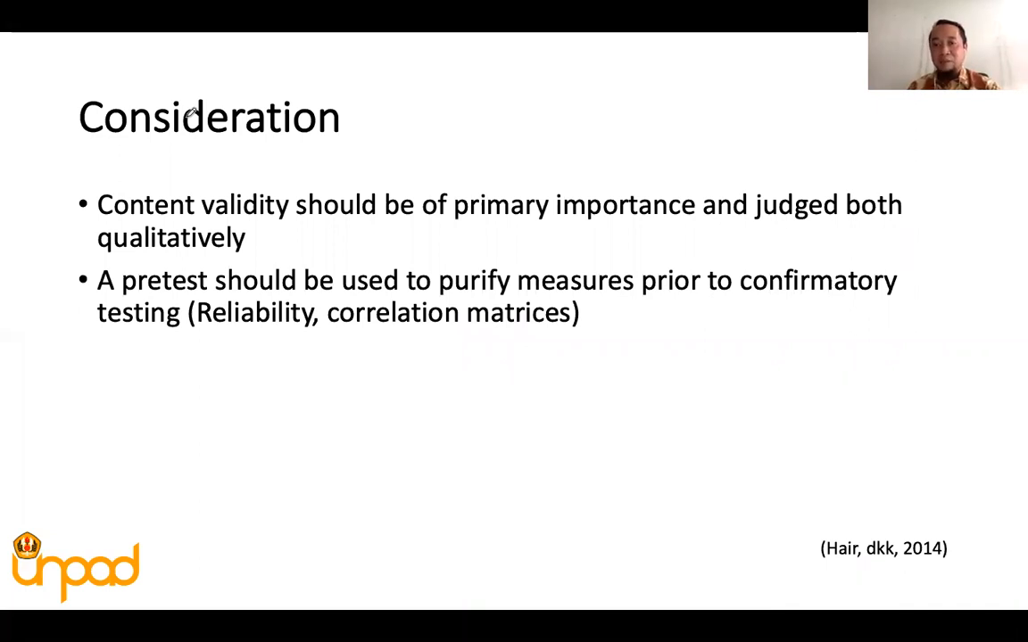
pyautogui.press('Right')
pyautogui.press('Right')
pyautogui.press('Right')
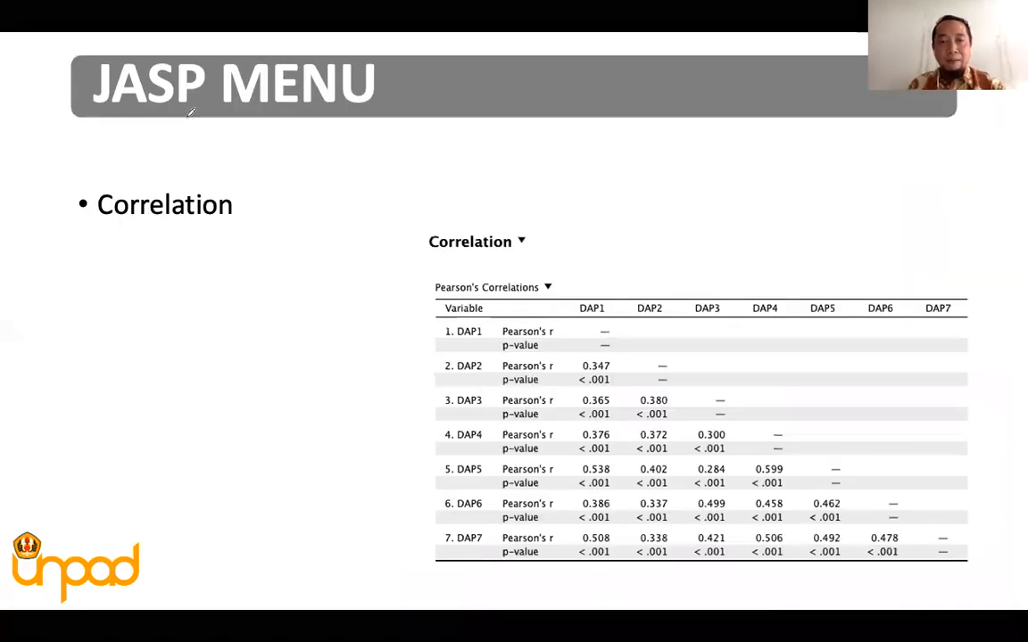
pyautogui.press('Left')
pyautogui.press('Left')
pyautogui.press('Right')
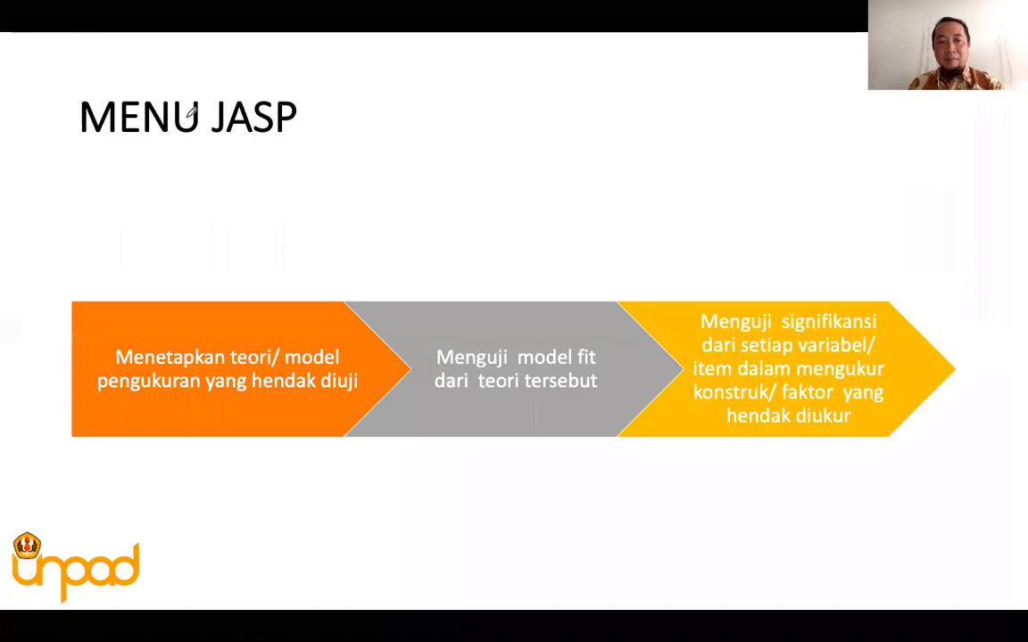
pyautogui.hotkey('ctrl', 'p')
pyautogui.moveTo(522, 323); pyautogui.dragTo(587, 266)
pyautogui.press('Left')
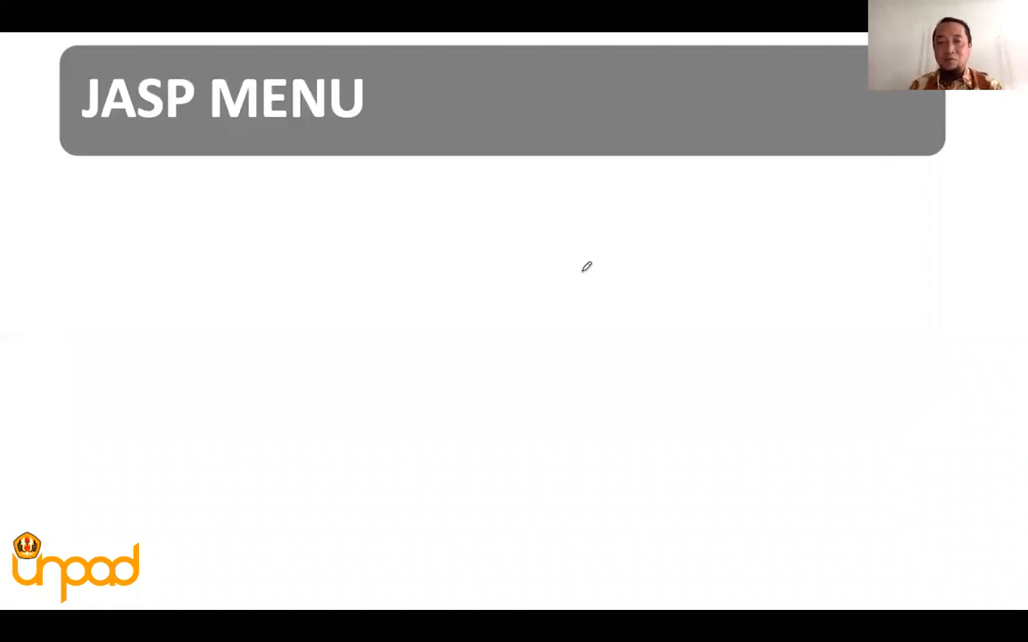
pyautogui.press('Right')
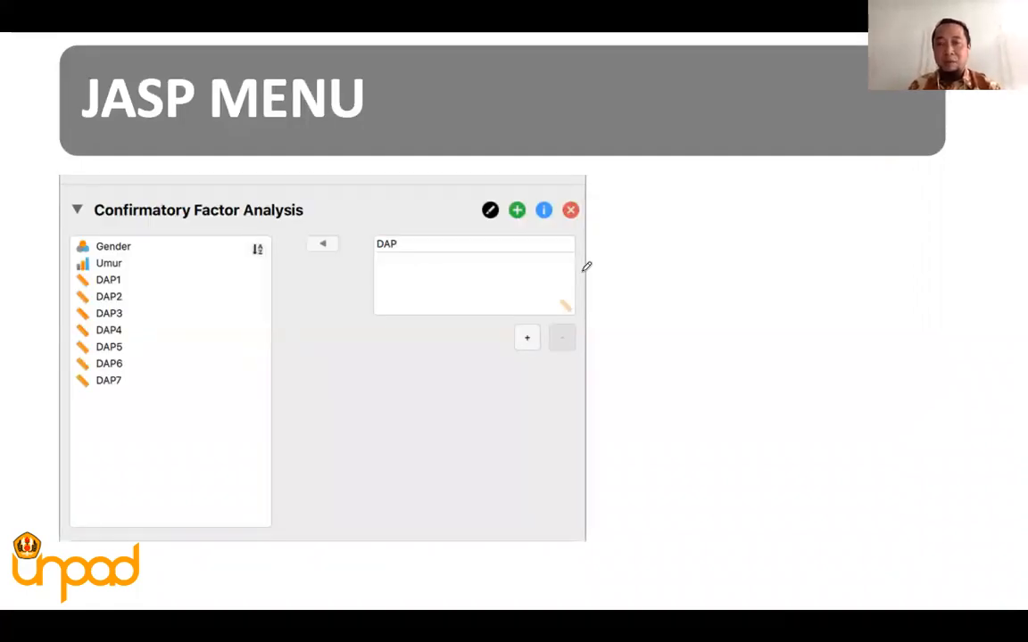
# Switch back to JASP and create a Confirmatory Factor Analysis.
pyautogui.hotkey('ctrl', 'Right')
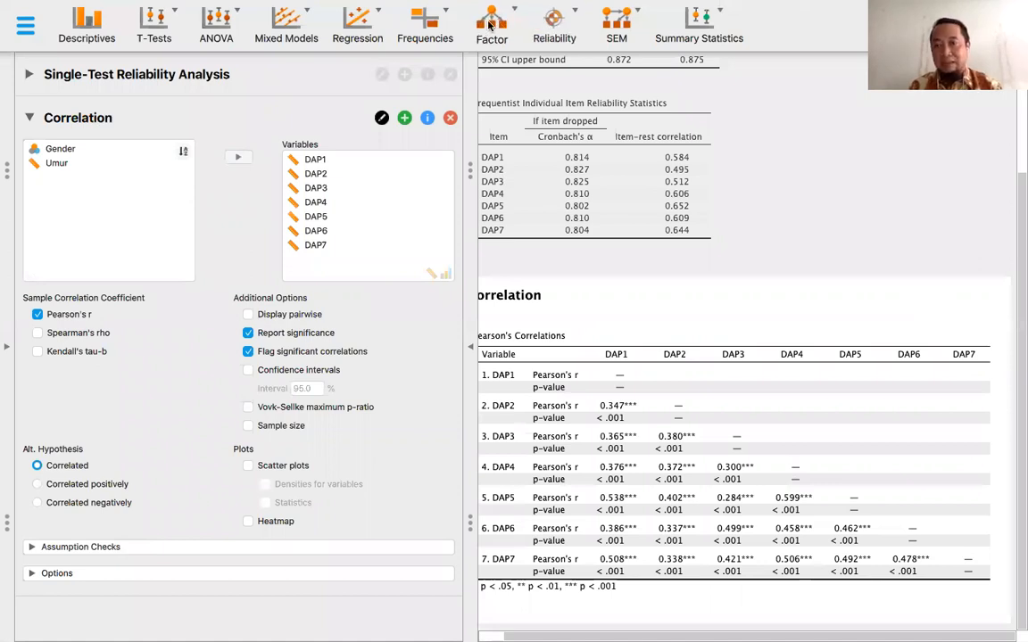
pyautogui.click(489, 25)
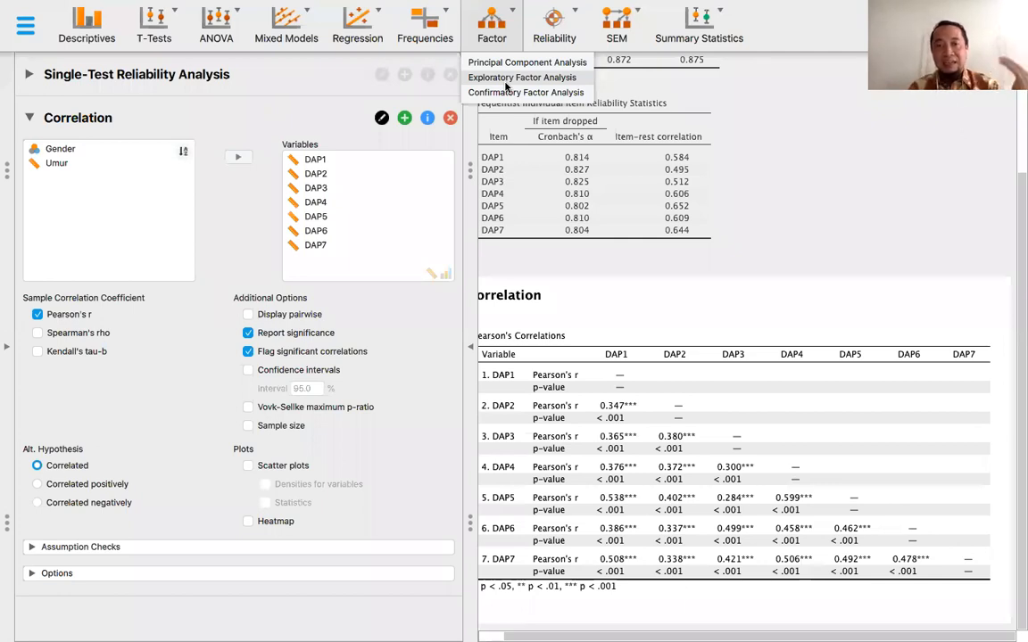
pyautogui.click(506, 93)
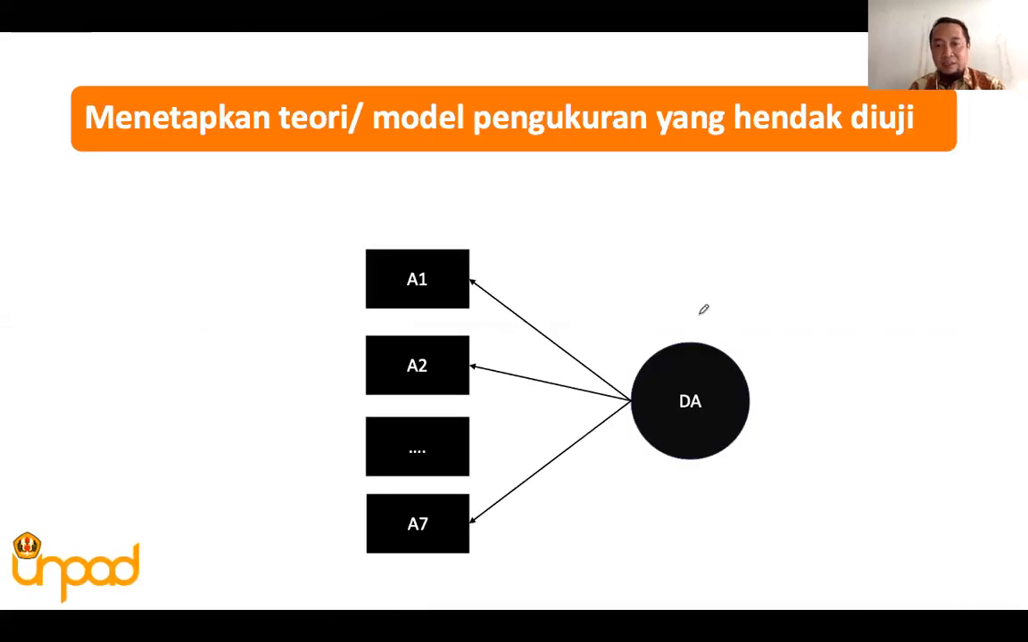
pyautogui.moveTo(700, 314); pyautogui.dragTo(783, 304)
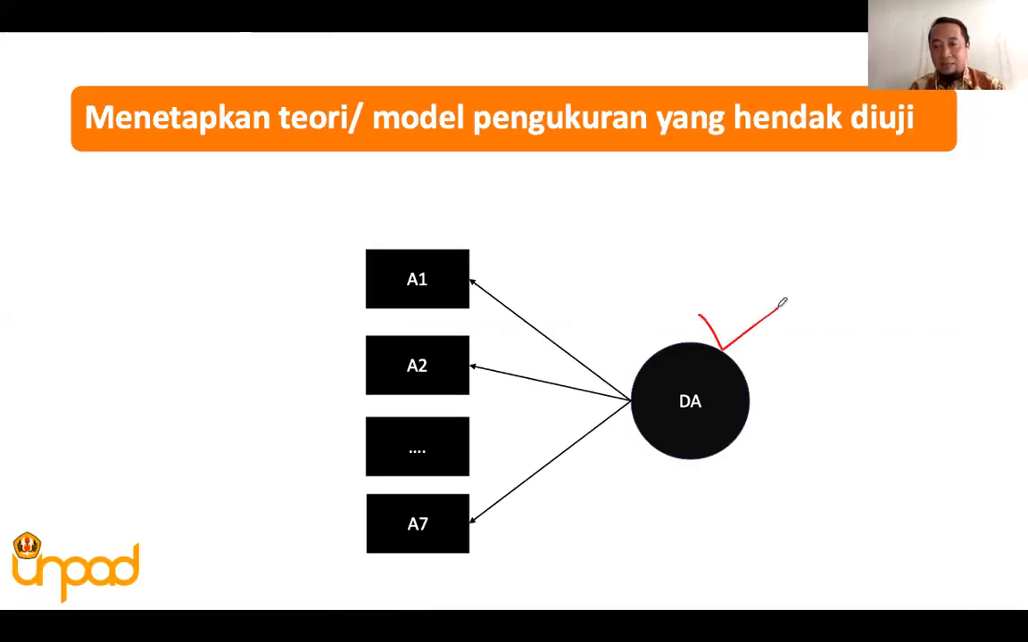
pyautogui.moveTo(416, 219); pyautogui.dragTo(477, 180)
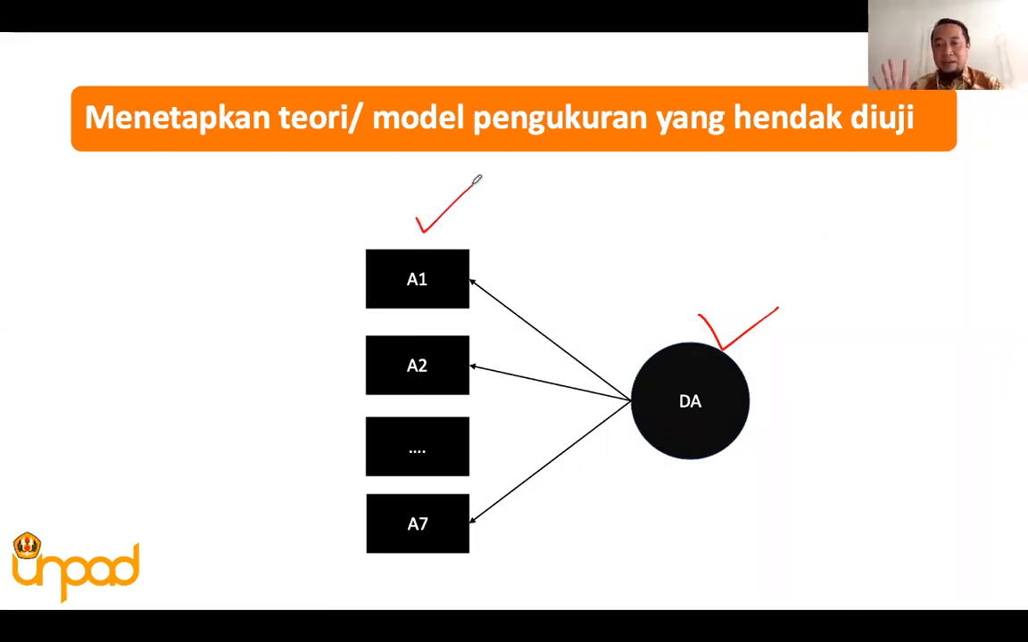
# Back in JASP, rename Factor 1 of the Confirmatory Factor Analysis as DA and add a second factor.
pyautogui.hotkey('ctrl', 'Right')
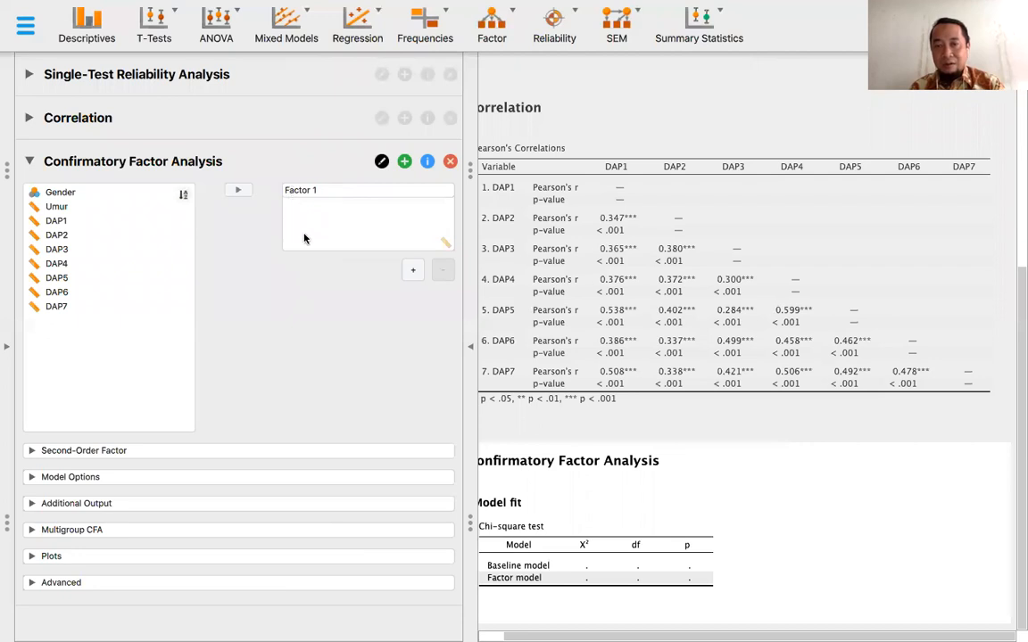
pyautogui.click(329, 190)
pyautogui.press('BackSpace')
pyautogui.press('BackSpace')
pyautogui.press('BackSpace')
pyautogui.press('BackSpace')
pyautogui.press('BackSpace')
pyautogui.press('BackSpace')
pyautogui.press('BackSpace')
pyautogui.press('BackSpace')
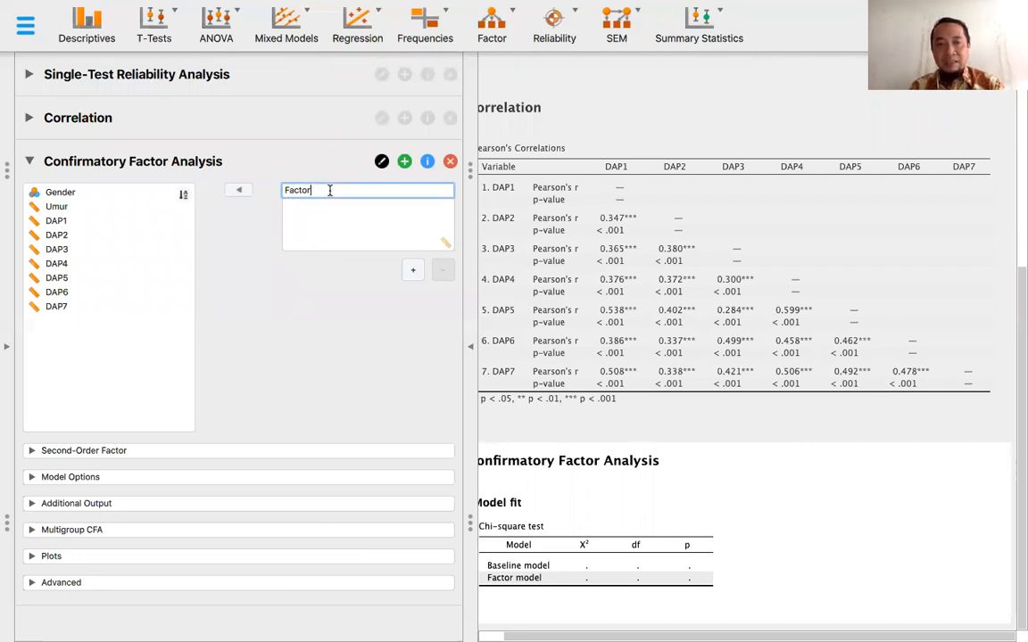
pyautogui.write('DA')
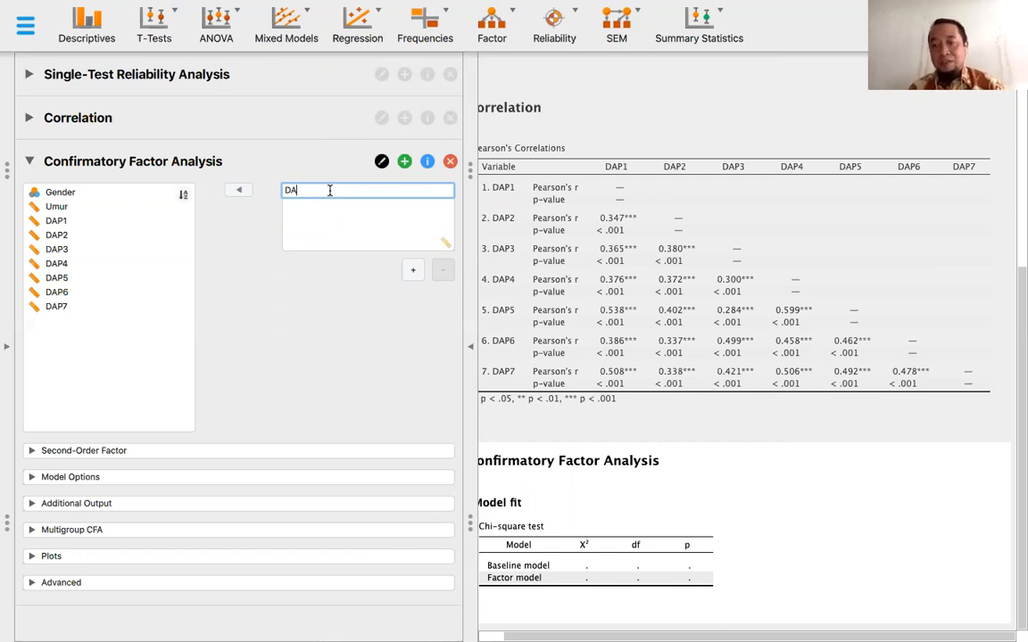
pyautogui.click(412, 274)
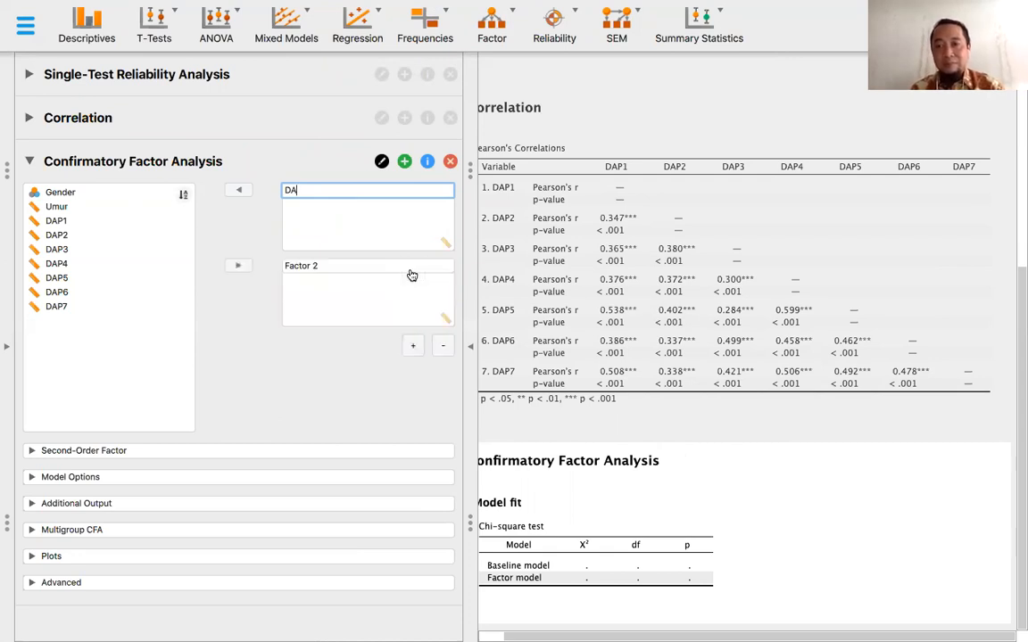
# Remove the extra factors from the Confirmatory Factor Analysis and assign items DAP1 to DAP7 to factor DA.
pyautogui.click(412, 345)
pyautogui.click(443, 420)
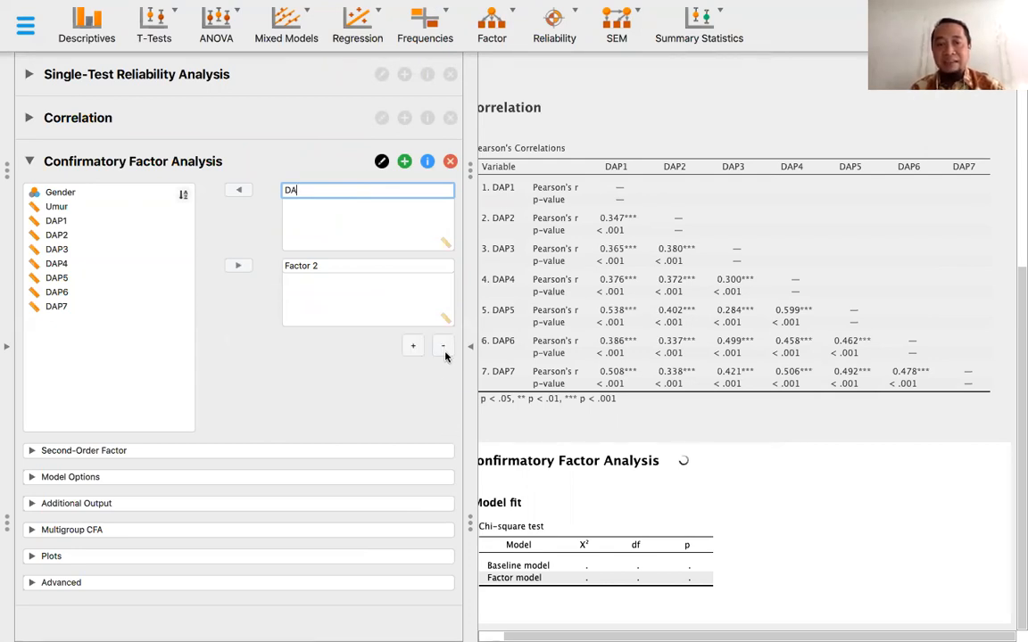
pyautogui.click(445, 346)
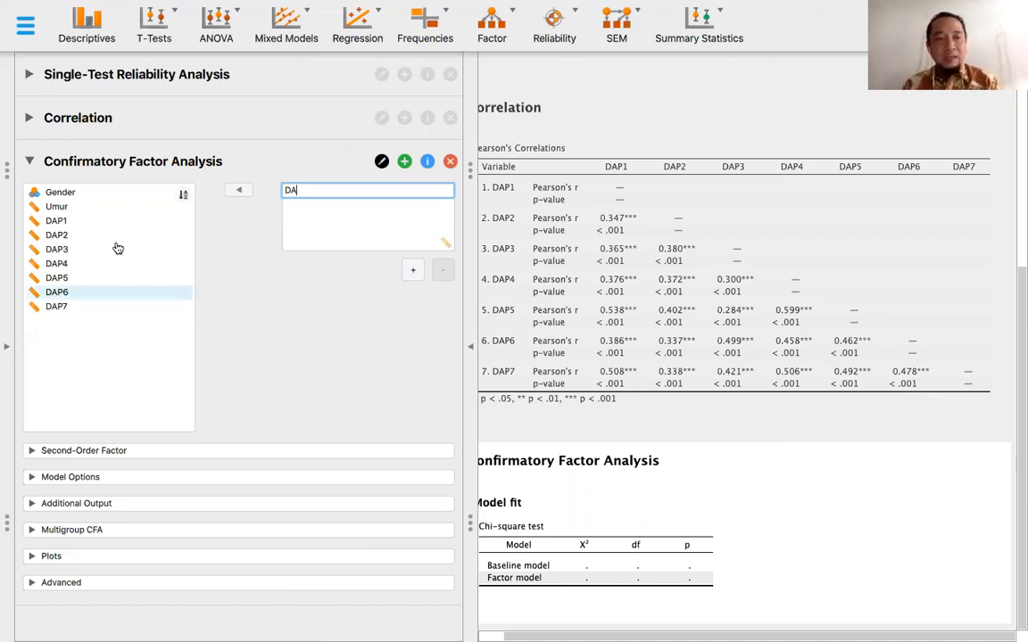
pyautogui.click(88, 223)
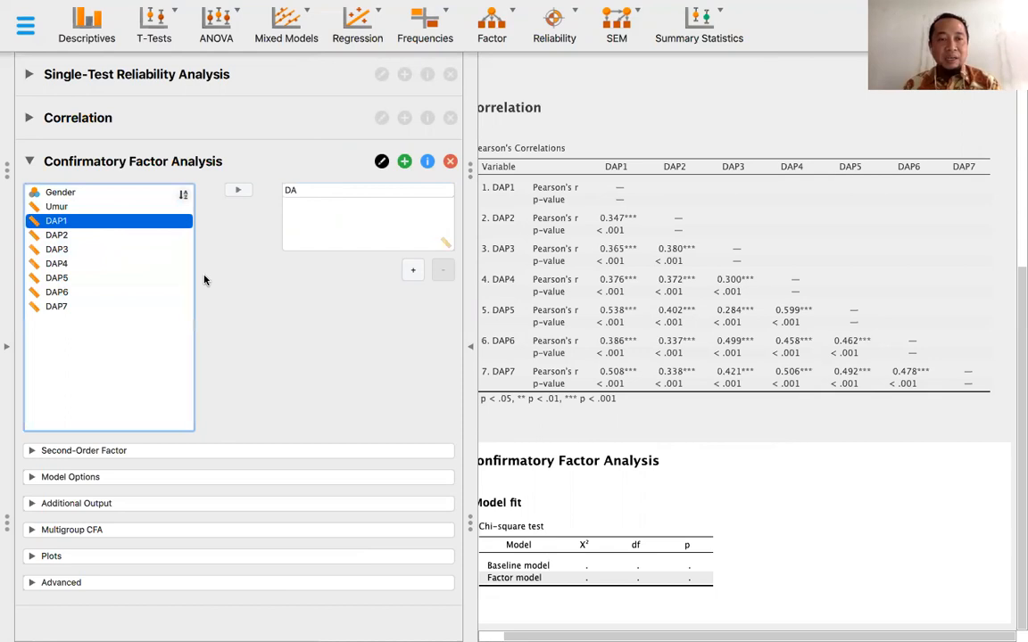
pyautogui.keyDown('shift'); pyautogui.click(76, 306); pyautogui.keyUp('shift')
pyautogui.click(235, 192)
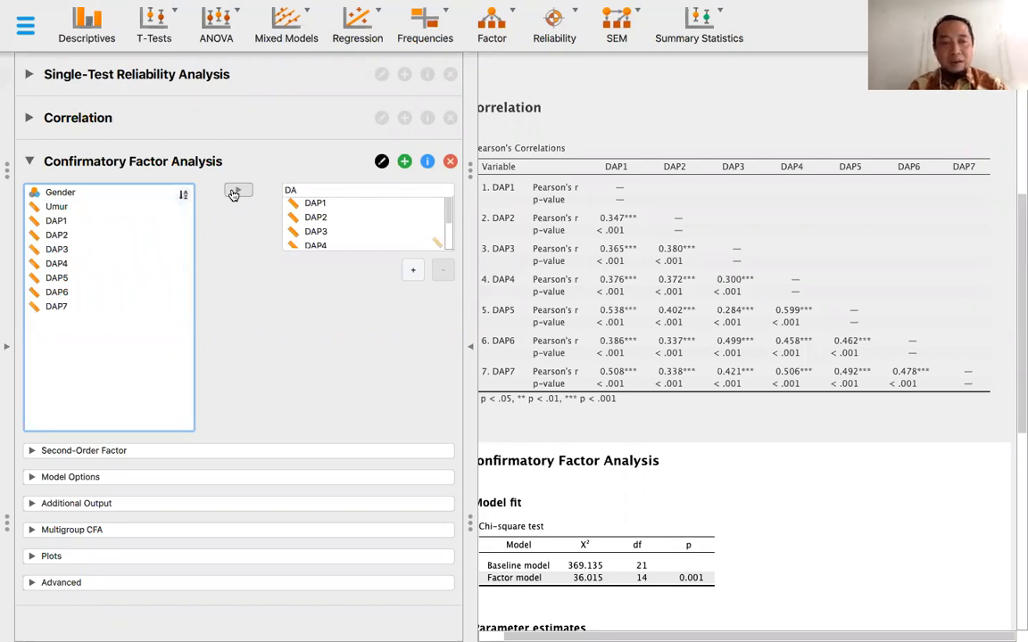
# Remove DAP5, DAP6 and DAP7 from factor DA and rename the factor as DA1.
pyautogui.scroll(-3, 343, 234)
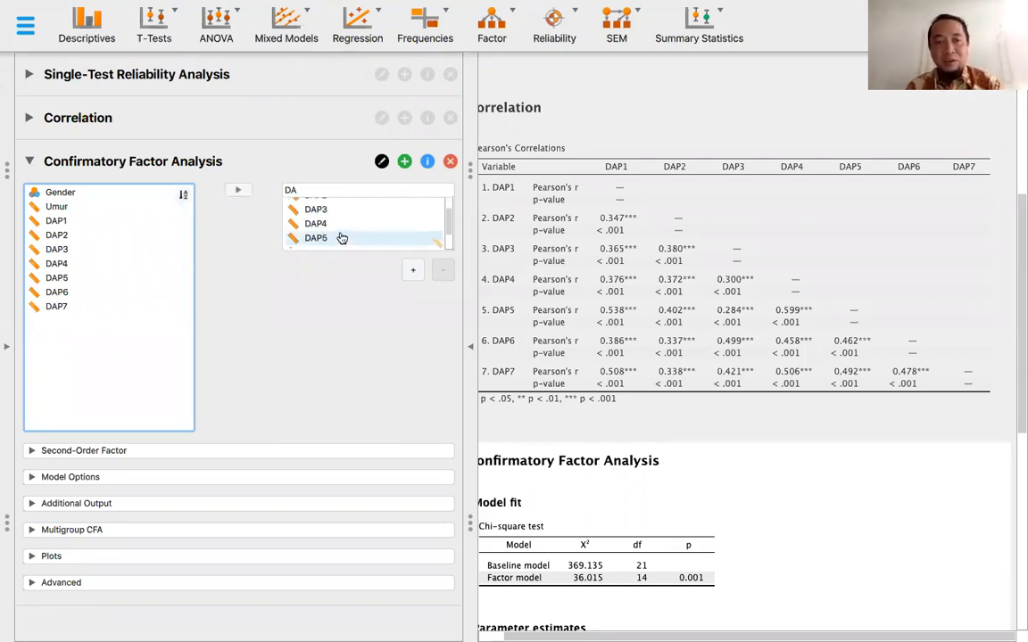
pyautogui.click(337, 216)
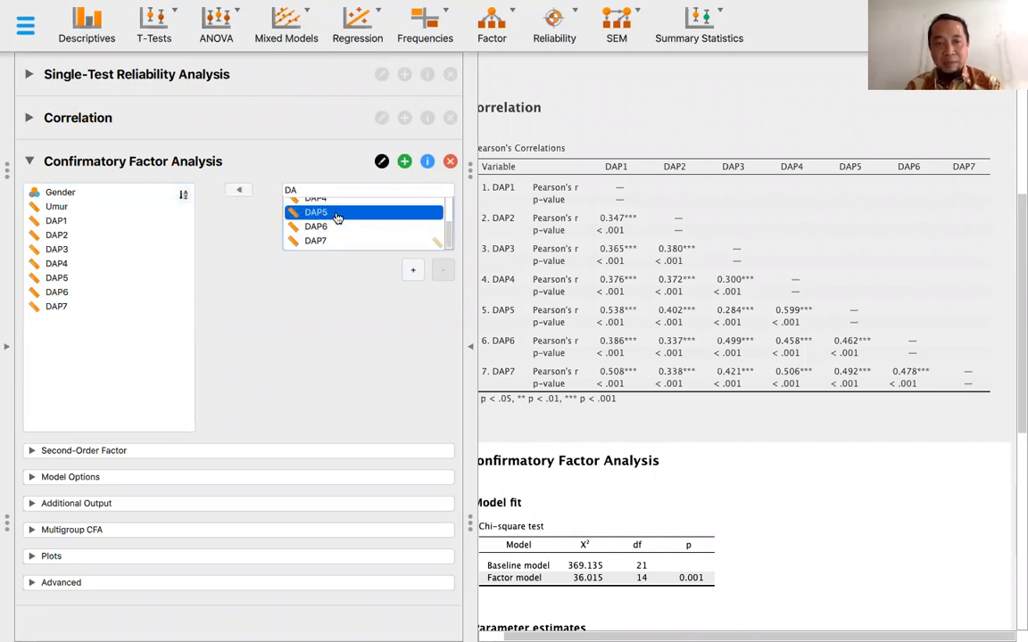
pyautogui.keyDown('shift'); pyautogui.click(330, 242); pyautogui.keyUp('shift')
pyautogui.click(238, 190)
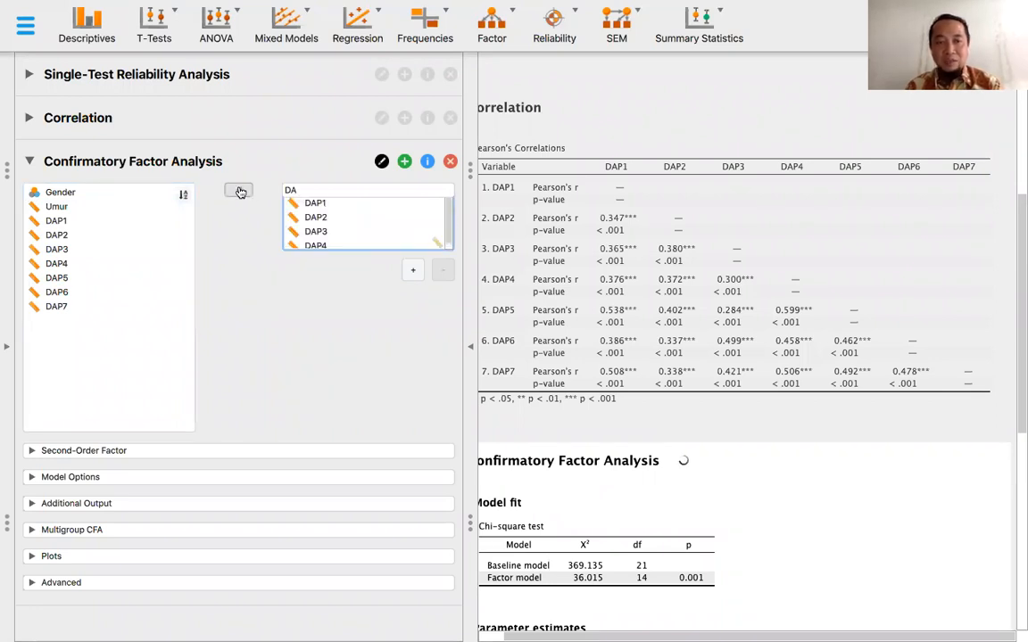
pyautogui.click(318, 190)
pyautogui.write('1')
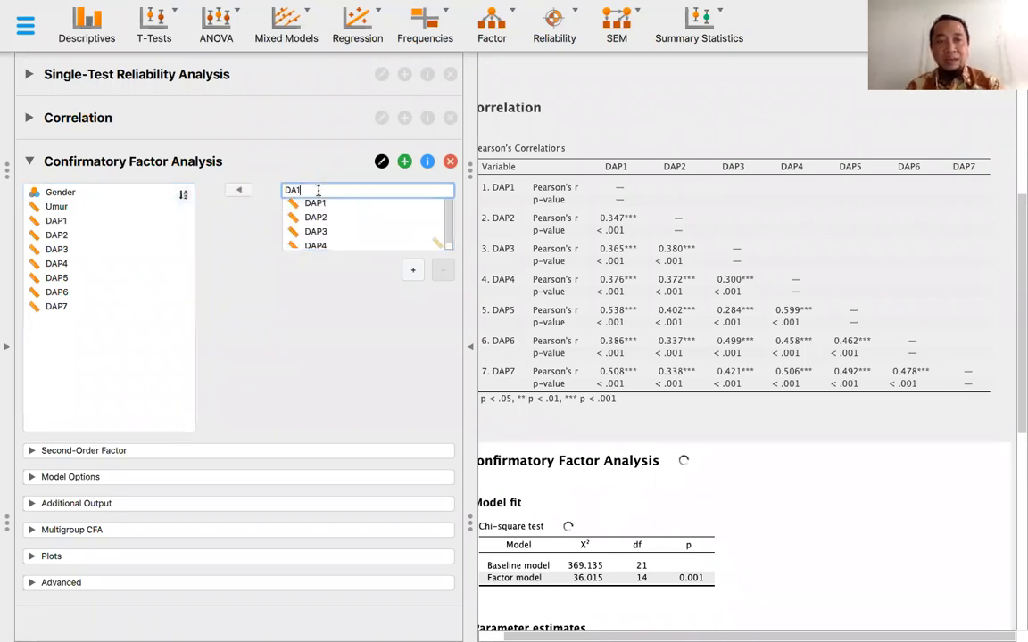
# Duplicate the Confirmatory Factor Analysis and reopen the original analysis for editing.
pyautogui.click(405, 162)
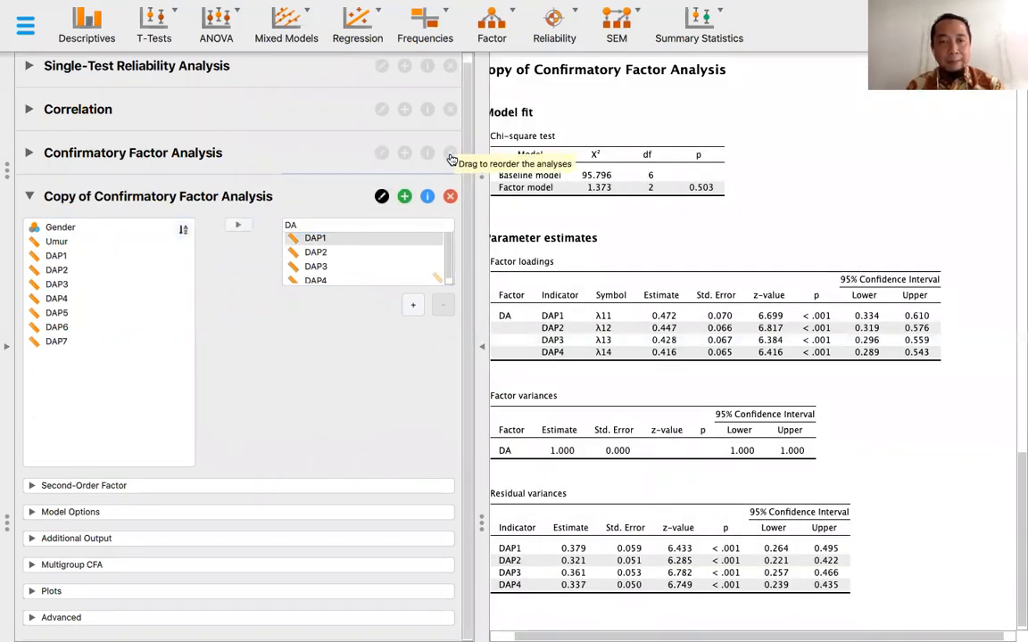
pyautogui.click(443, 158)
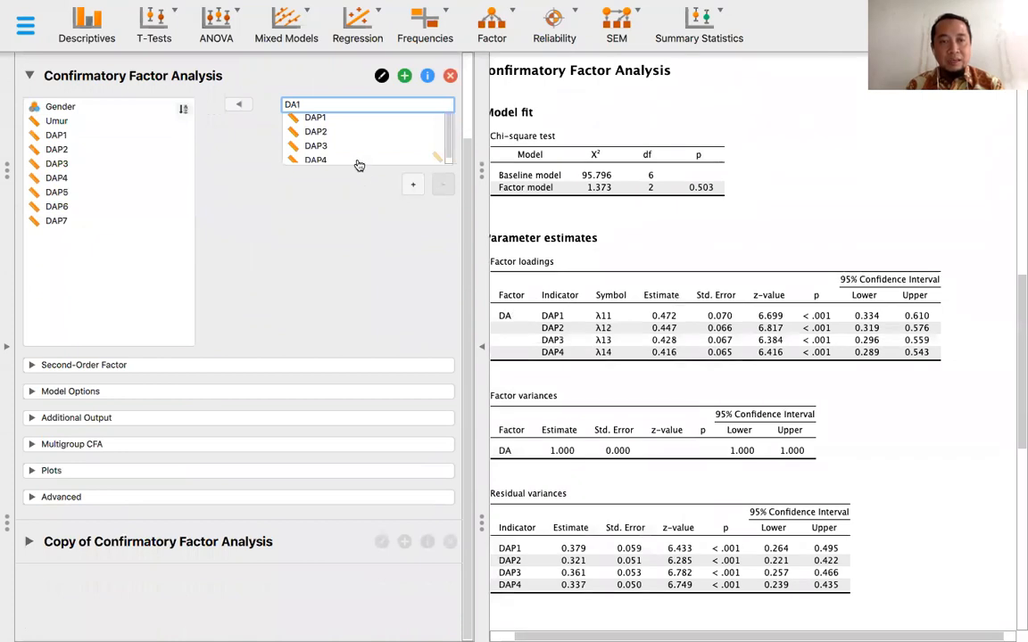
pyautogui.scroll(2, 359, 165)
# Add a second factor named DA2 to the original Confirmatory Factor Analysis and assign DAP5, DAP6 and DAP7 to it.
pyautogui.click(412, 265)
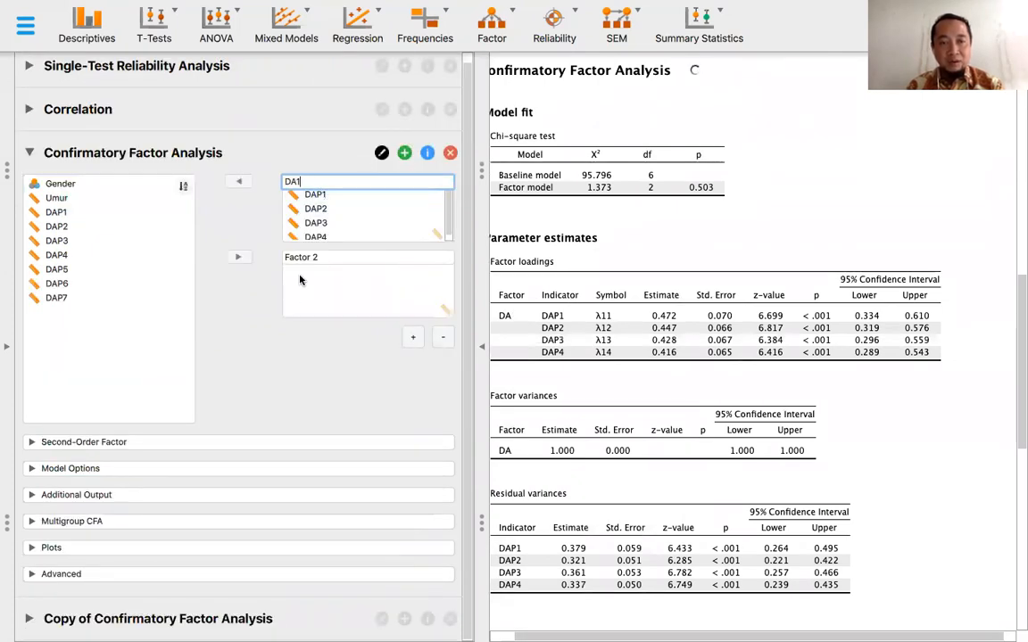
pyautogui.write('DA2')
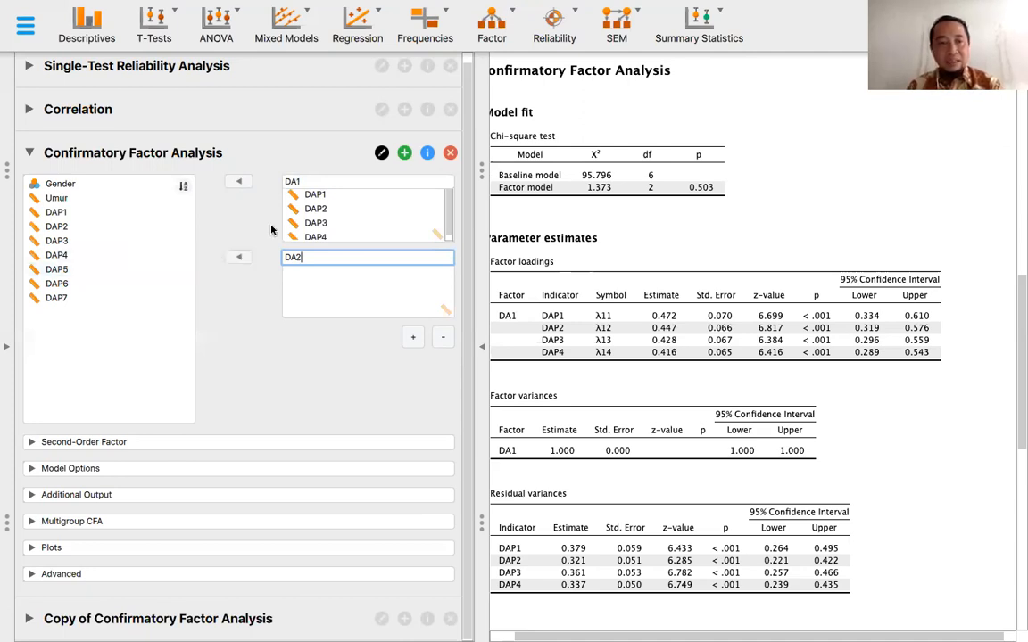
pyautogui.scroll(-1, 317, 222)
pyautogui.click(57, 268)
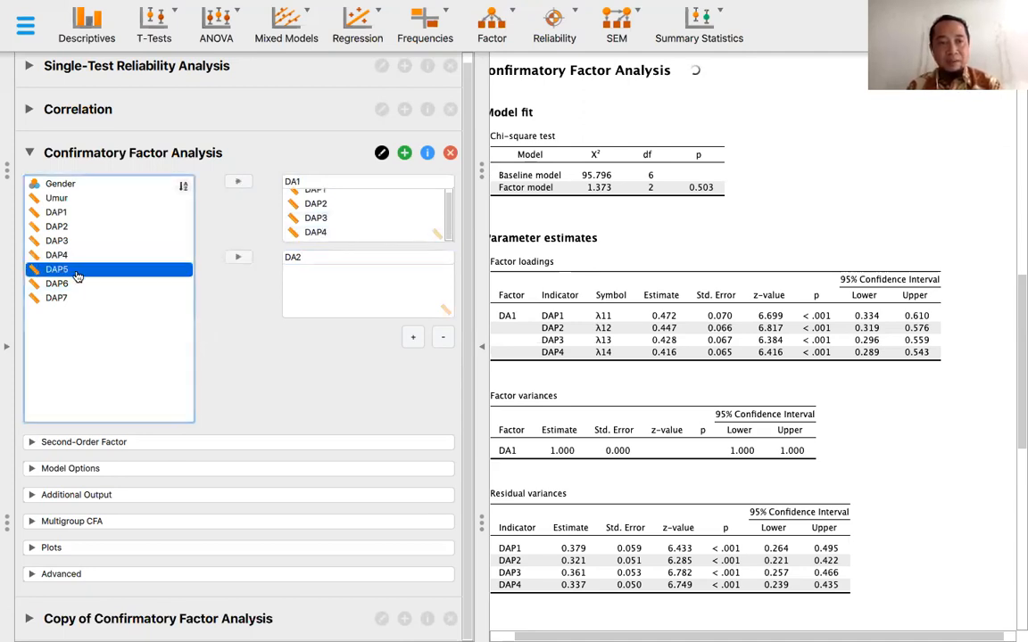
pyautogui.keyDown('shift'); pyautogui.click(56, 297); pyautogui.keyUp('shift')
pyautogui.click(239, 259)
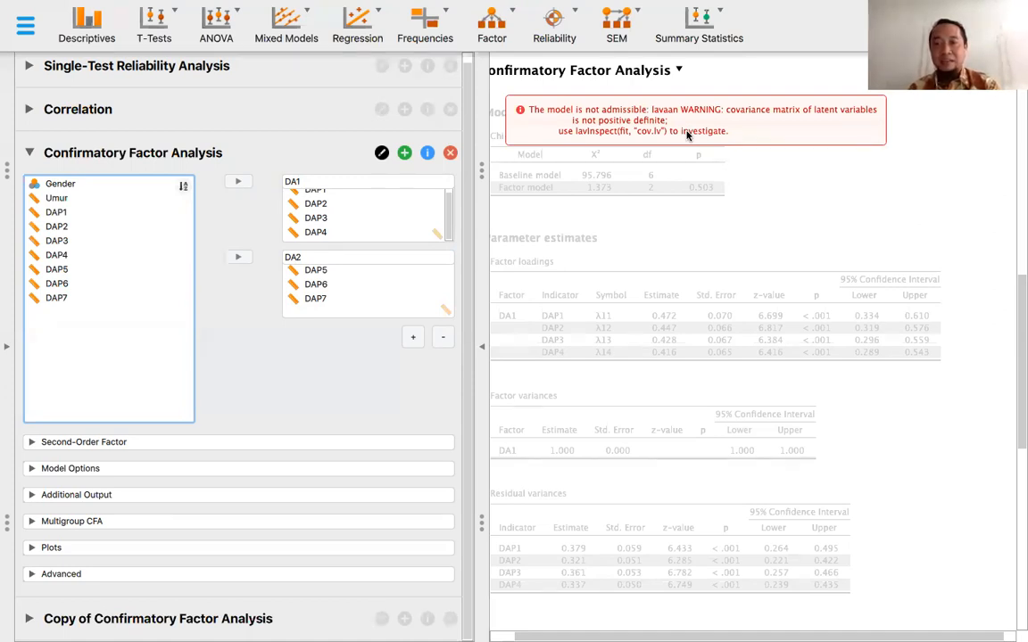
# Try assigning DA1 and DA2 to a second-order factor, and take both factors out of it again.
pyautogui.click(335, 271)
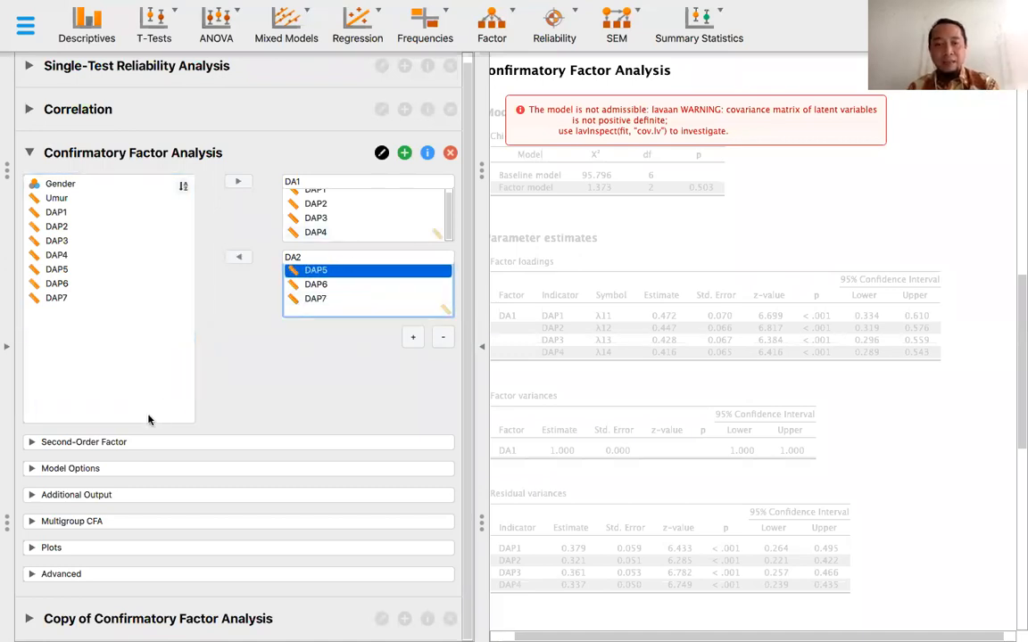
pyautogui.click(134, 442)
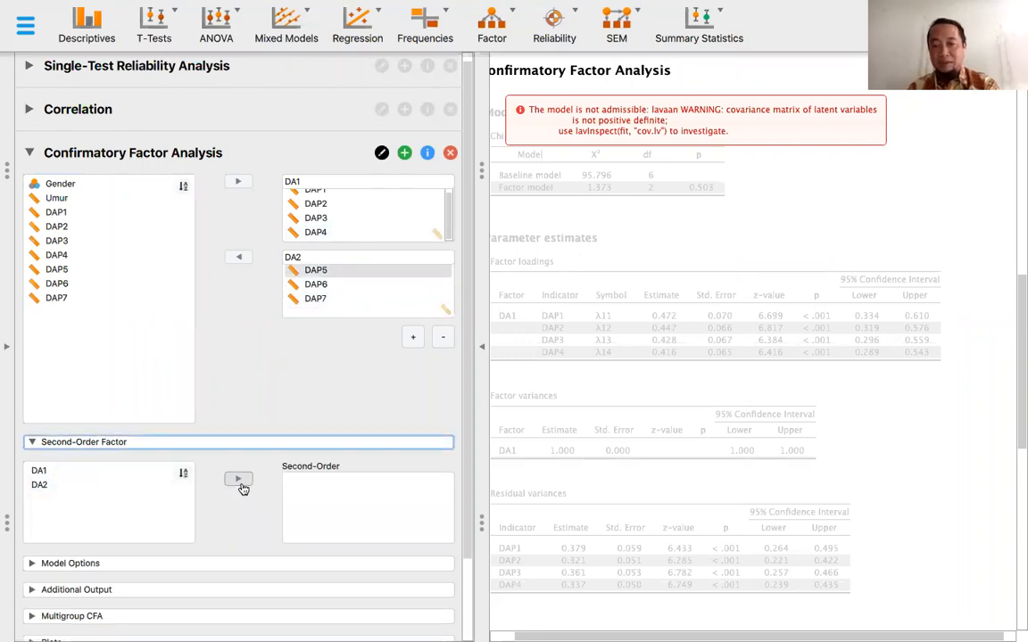
pyautogui.click(99, 473)
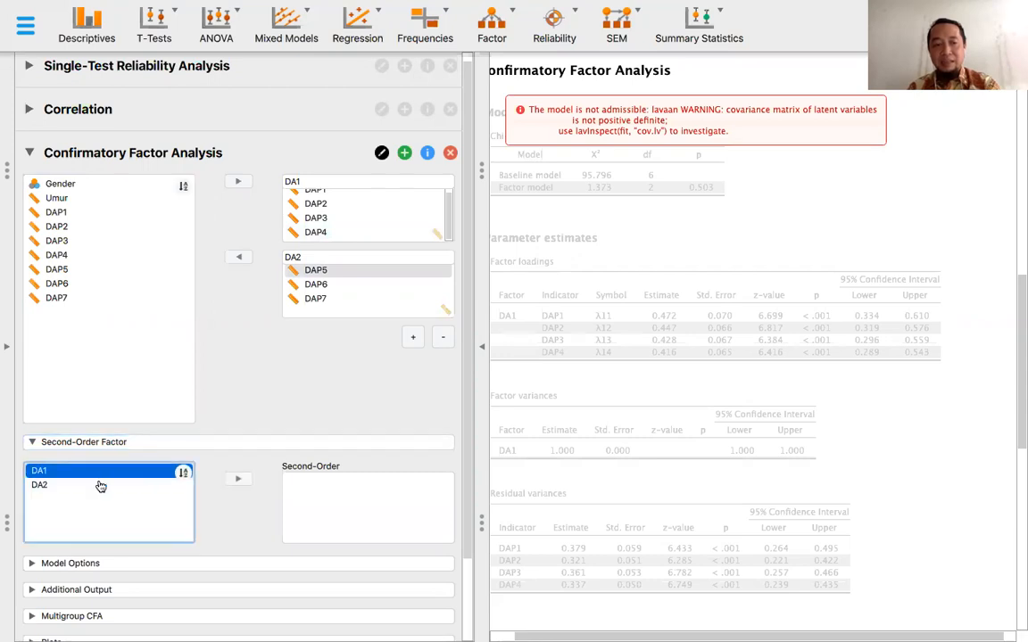
pyautogui.keyDown('shift'); pyautogui.click(98, 486); pyautogui.keyUp('shift')
pyautogui.click(238, 478)
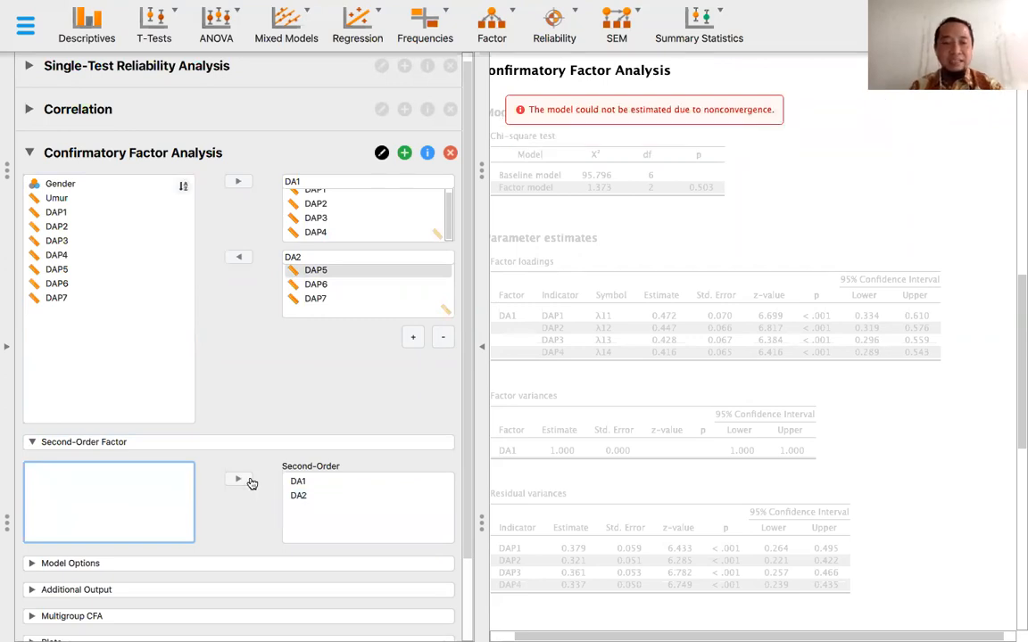
pyautogui.click(322, 483)
pyautogui.keyDown('shift'); pyautogui.click(308, 497); pyautogui.keyUp('shift')
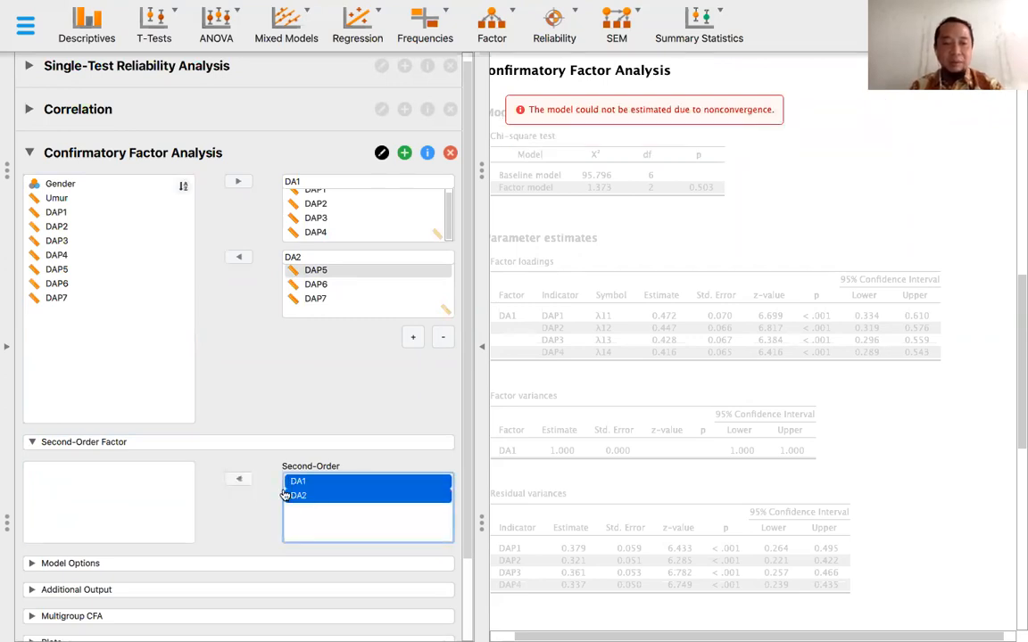
pyautogui.click(238, 479)
# Clear DAP5, DAP6 and DAP7 from factor DA2 and assign the same three items to it again.
pyautogui.click(361, 300)
pyautogui.keyDown('shift'); pyautogui.click(350, 270); pyautogui.keyUp('shift')
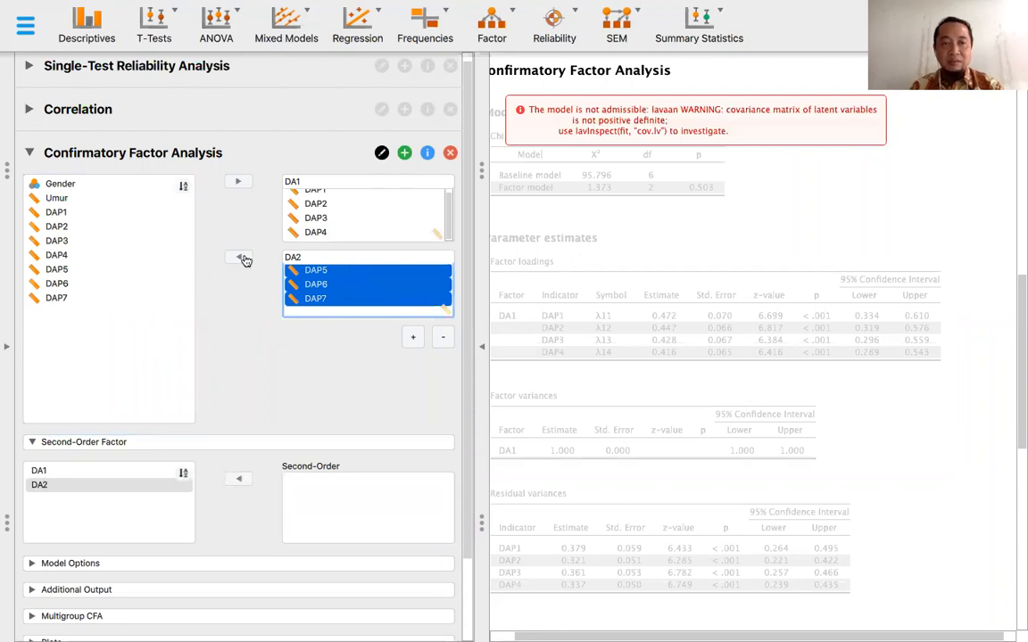
pyautogui.click(238, 257)
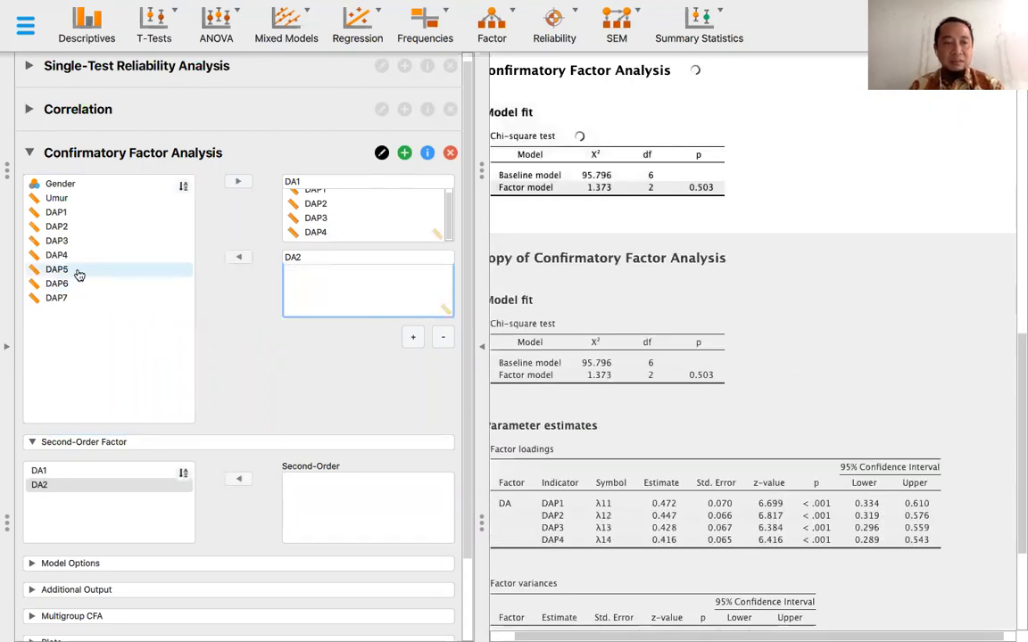
pyautogui.click(78, 271)
pyautogui.keyDown('shift'); pyautogui.click(77, 296); pyautogui.keyUp('shift')
pyautogui.click(238, 257)
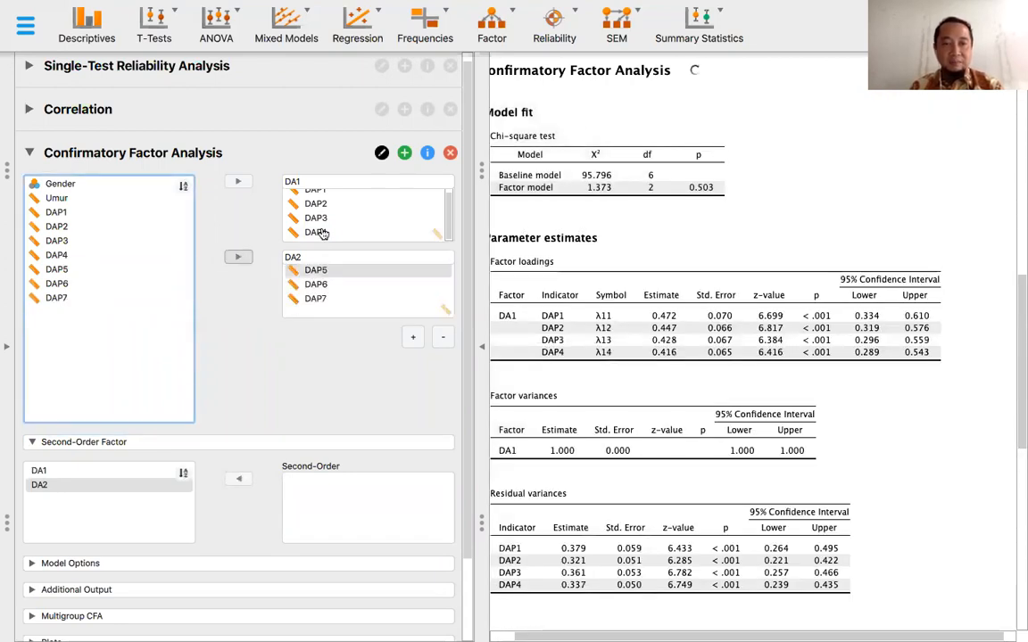
# Delete factor DA2, assign DAP5, DAP6 and DAP7 to factor DA1, and collapse the Second-Order Factor settings.
pyautogui.keyDown('shift'); pyautogui.click(312, 298); pyautogui.keyUp('shift')
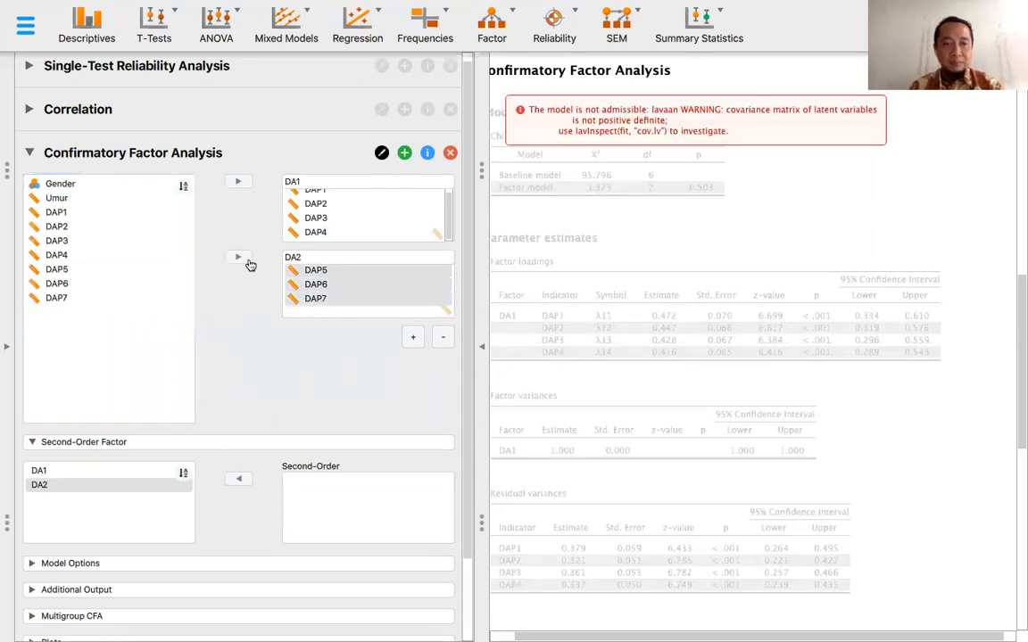
pyautogui.click(437, 343)
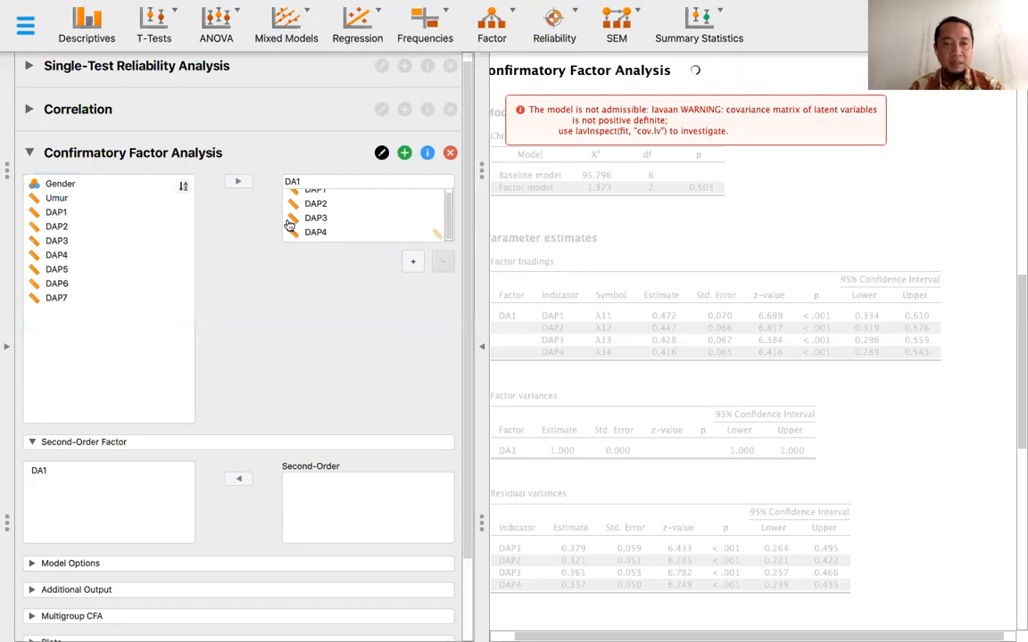
pyautogui.click(87, 271)
pyautogui.keyDown('shift'); pyautogui.click(84, 298); pyautogui.keyUp('shift')
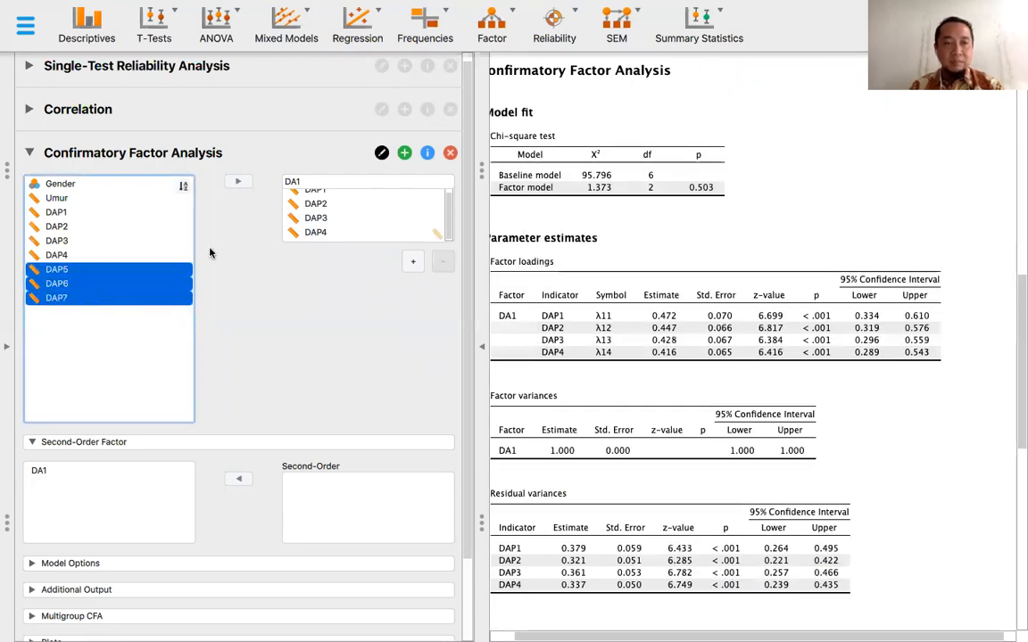
pyautogui.click(238, 181)
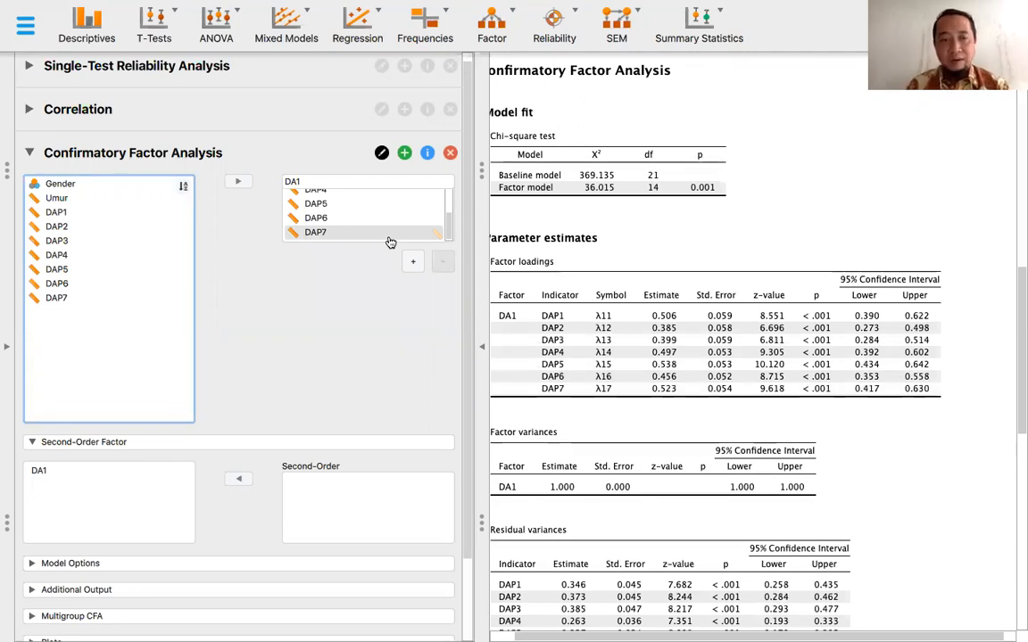
pyautogui.click(50, 443)
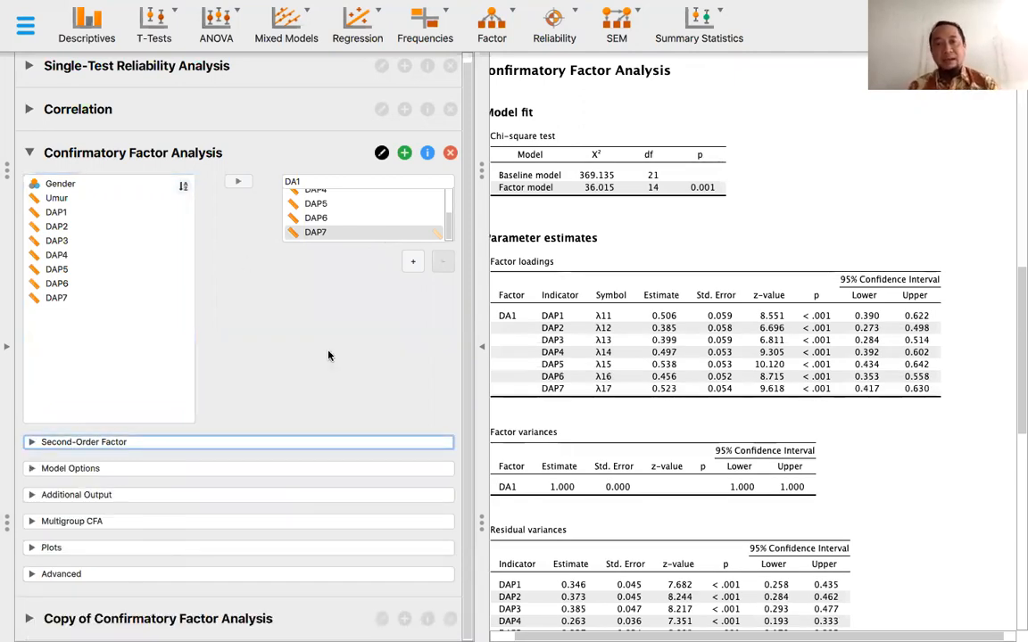
# Switch to the presentation slides and review the Confirmatory Factor Analysis output and plot settings, underlining Additional fit measures.
pyautogui.hotkey('ctrl', 'Left')
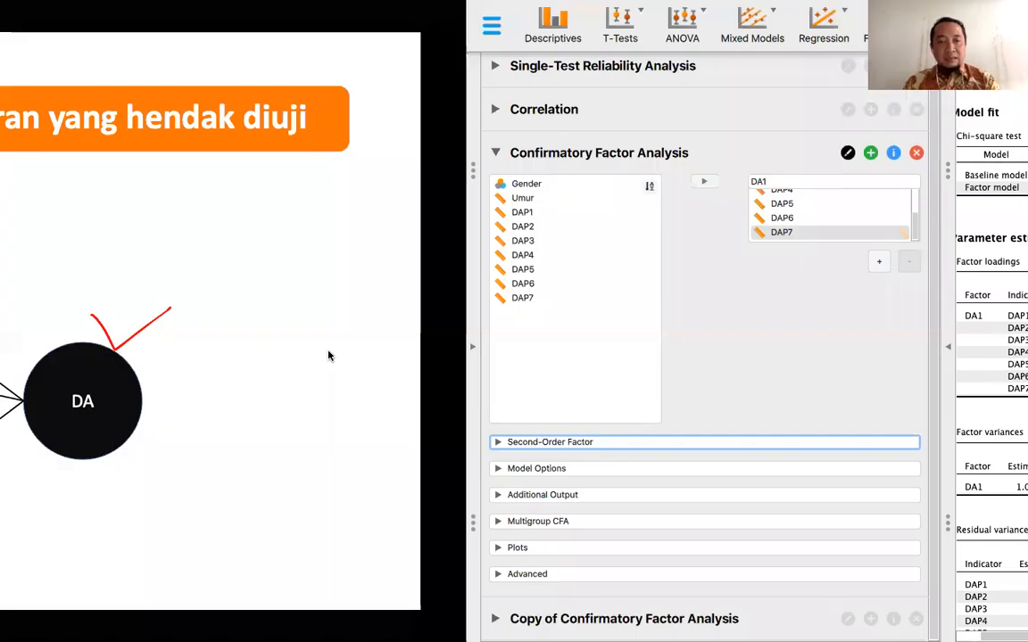
pyautogui.press('Right')
pyautogui.press('Left')
pyautogui.press('Left')
pyautogui.press('Left')
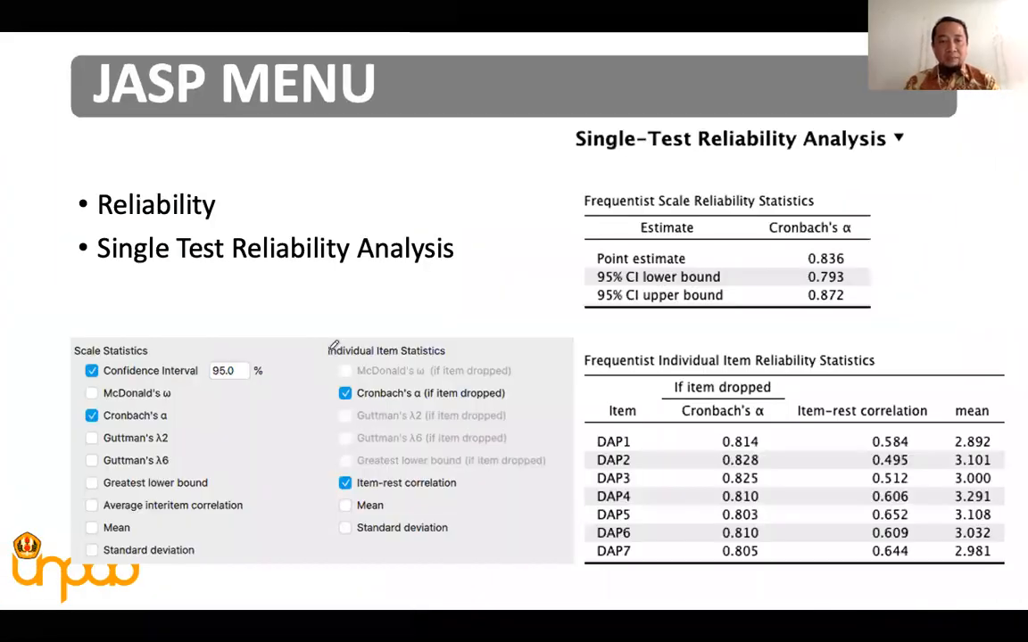
pyautogui.press('Right')
pyautogui.press('Right')
pyautogui.press('Right')
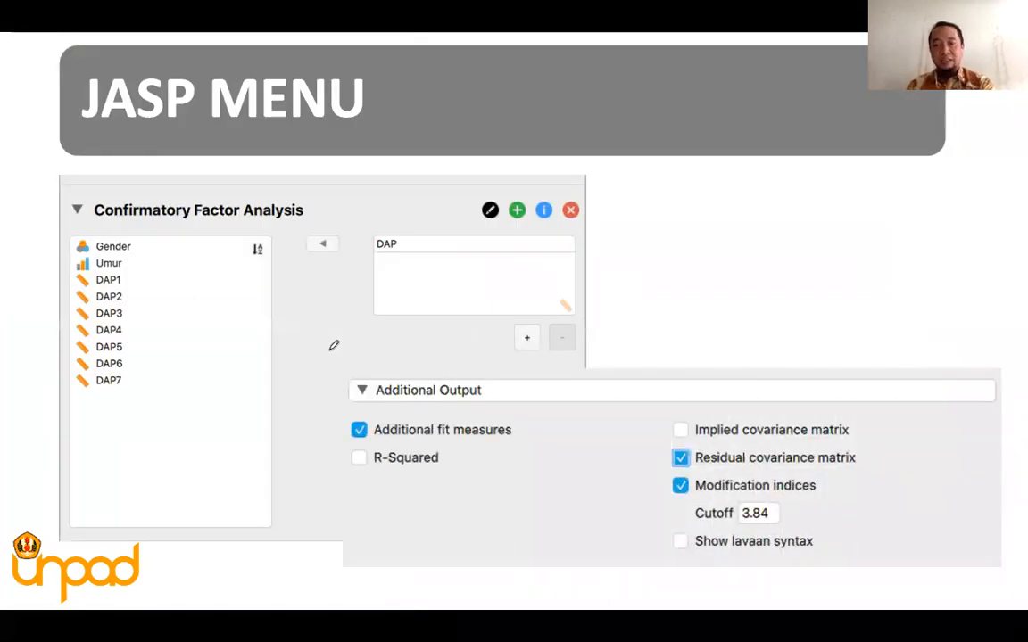
pyautogui.moveTo(393, 440); pyautogui.dragTo(494, 441)
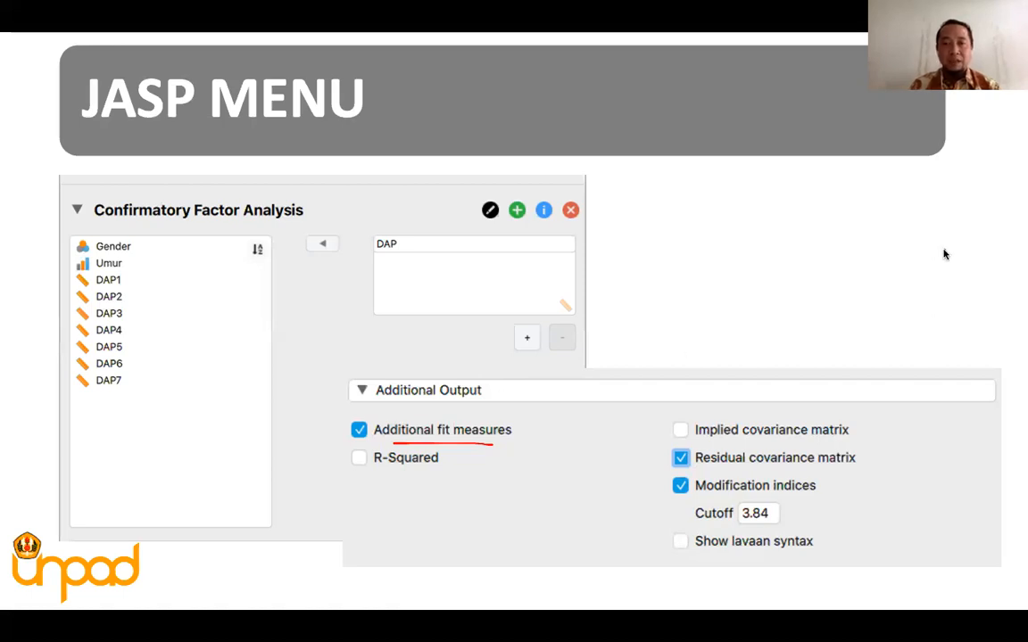
pyautogui.press('Right')
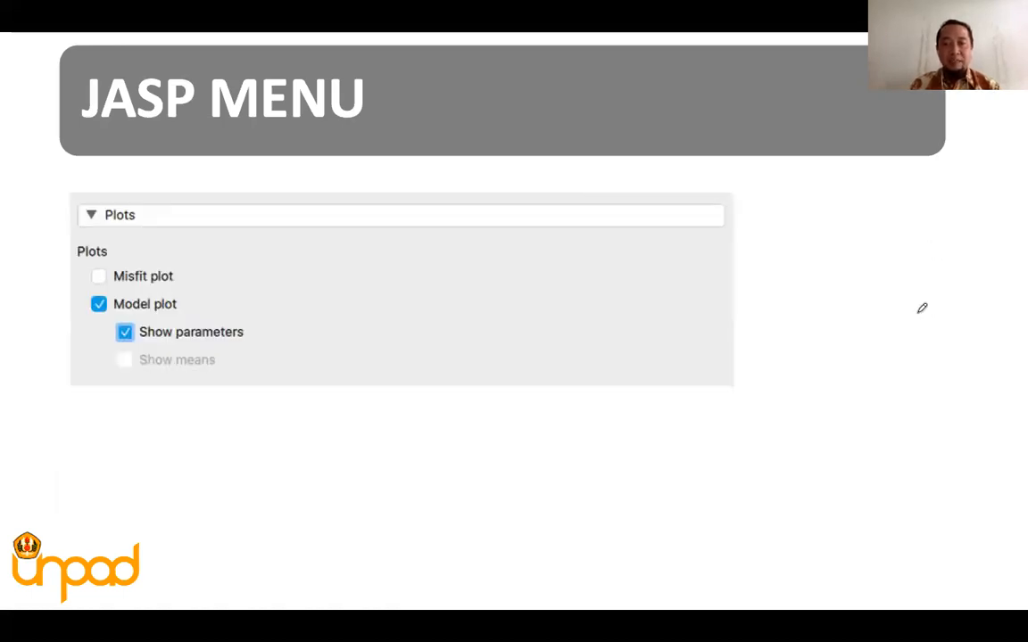
# Switch back to JASP and open the Model Options of the Confirmatory Factor Analysis to examine the residual covariances settings.
pyautogui.press('Right')
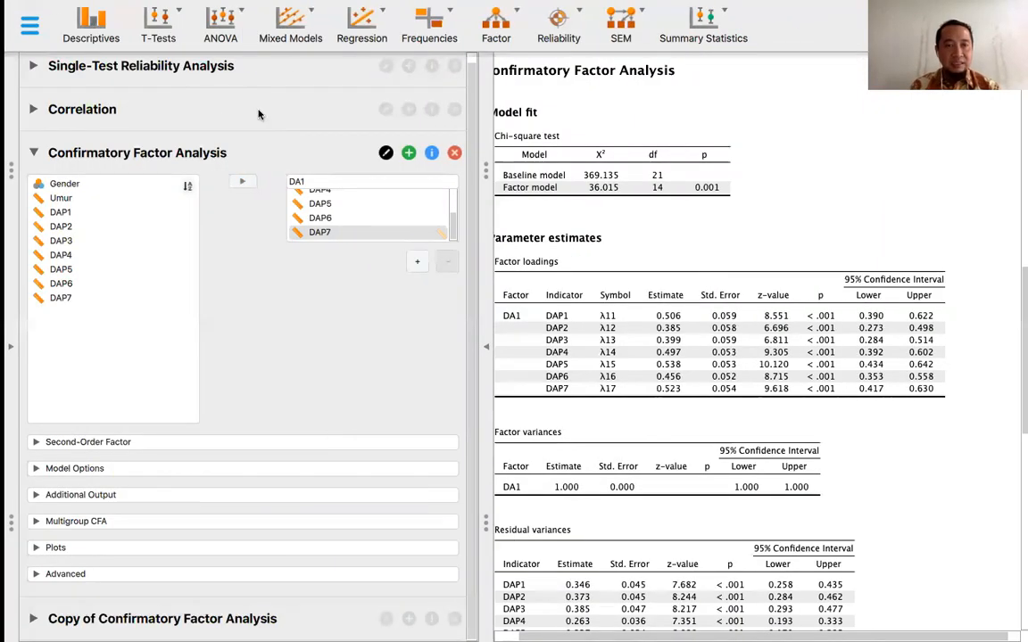
pyautogui.click(32, 468)
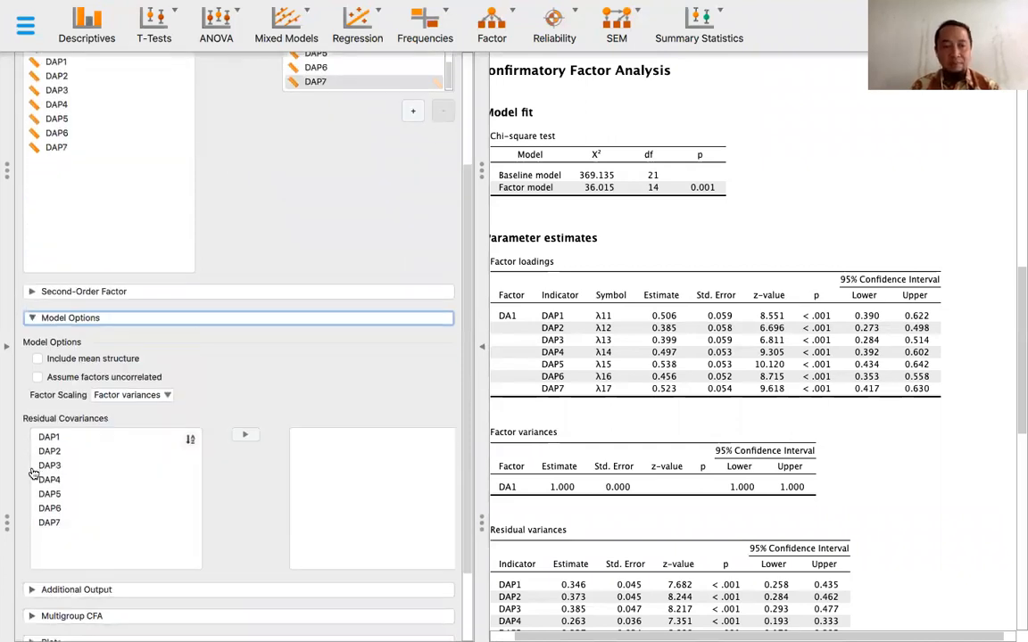
pyautogui.scroll(-3, 33, 474)
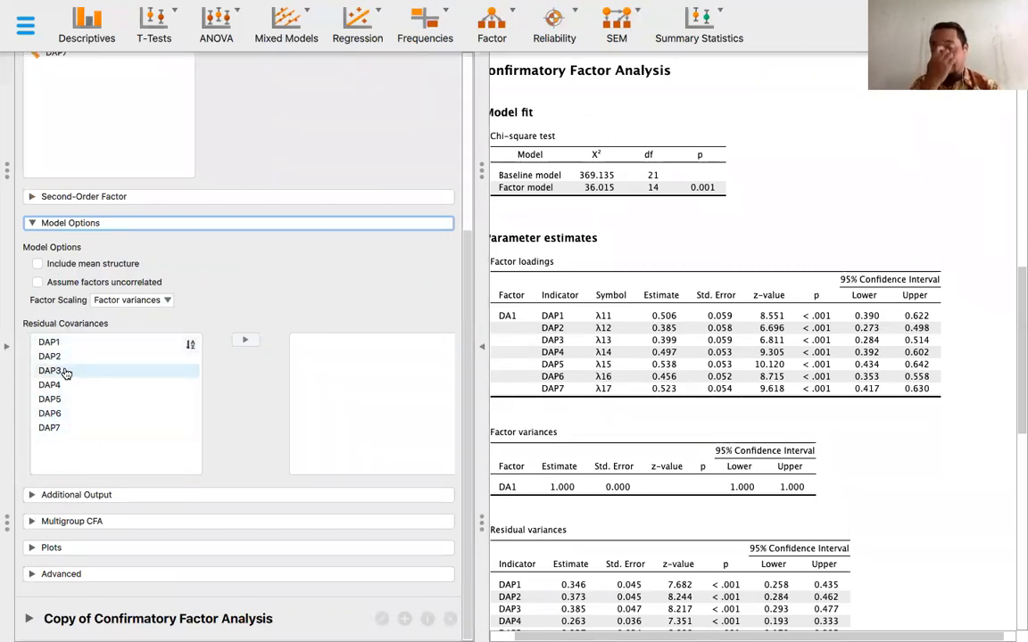
# Collapse the Model Options and enable Additional fit measures, Residual covariance matrix and Modification indices for the Confirmatory Factor Analysis.
pyautogui.click(61, 223)
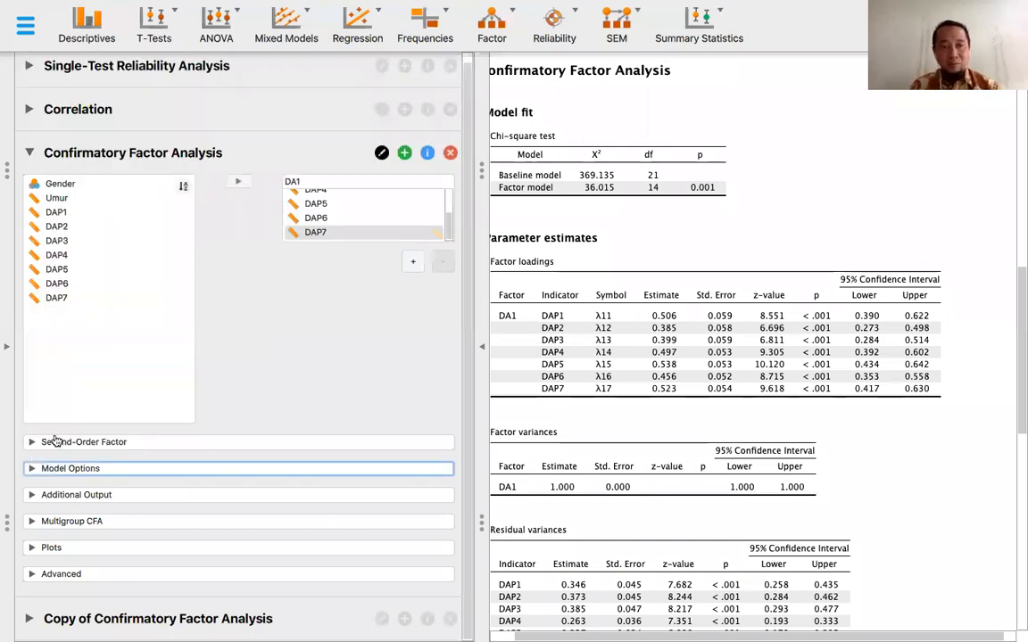
pyautogui.click(54, 497)
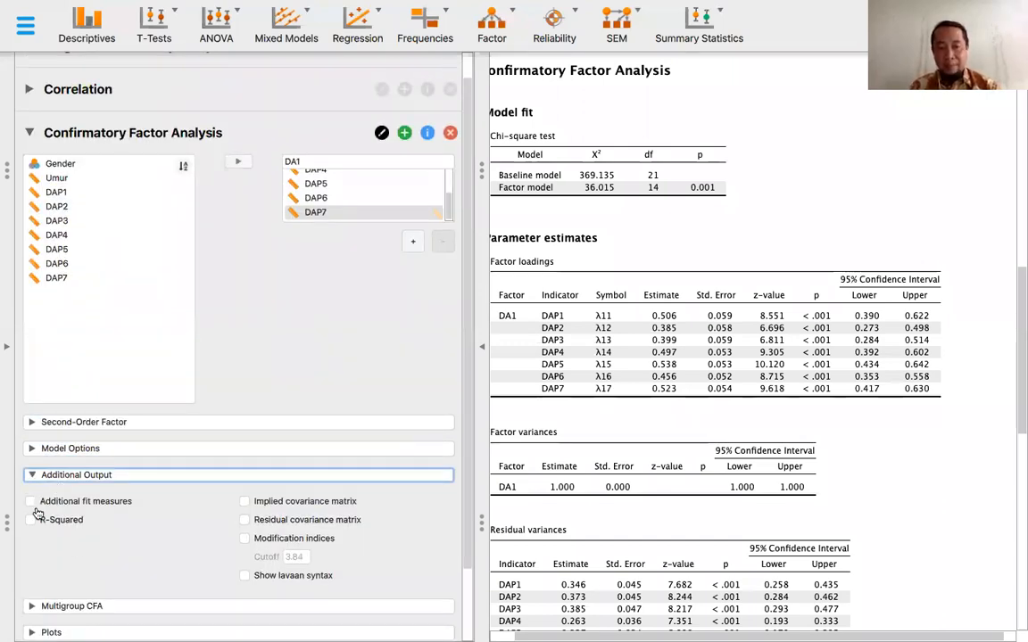
pyautogui.click(32, 502)
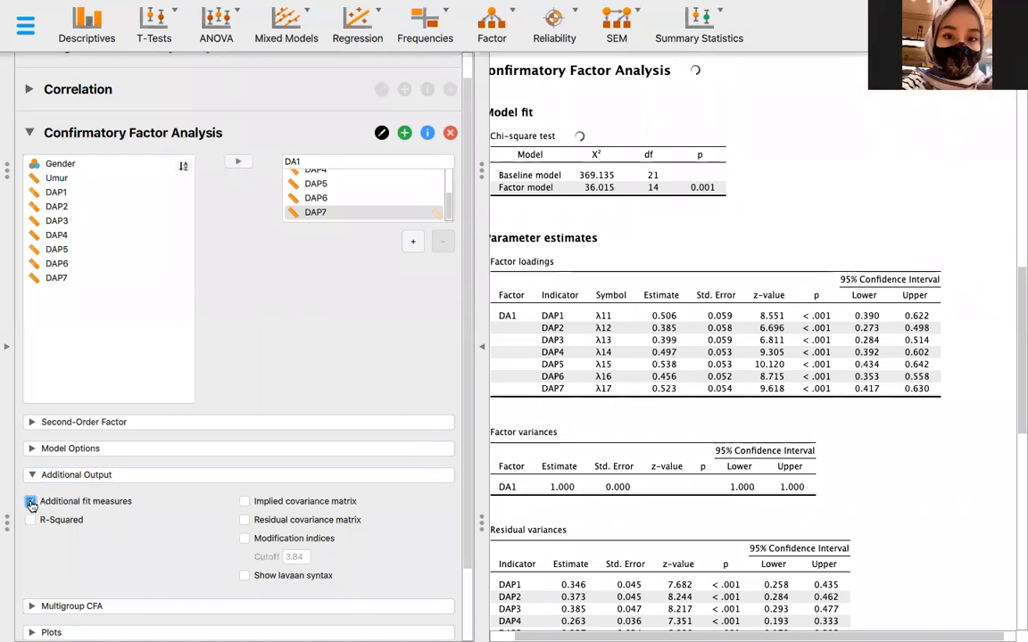
pyautogui.click(245, 521)
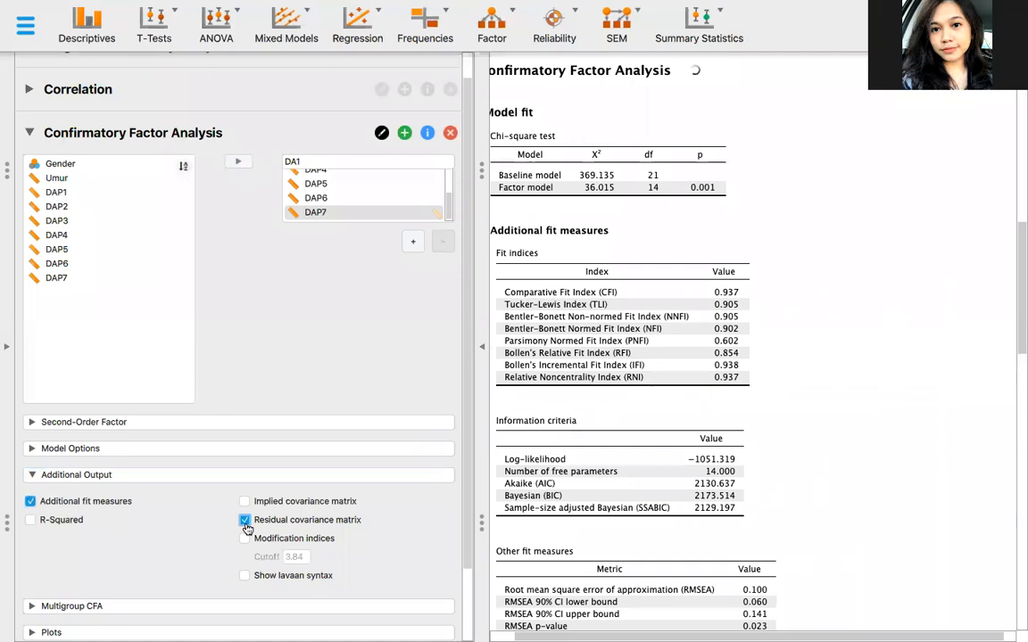
pyautogui.click(247, 540)
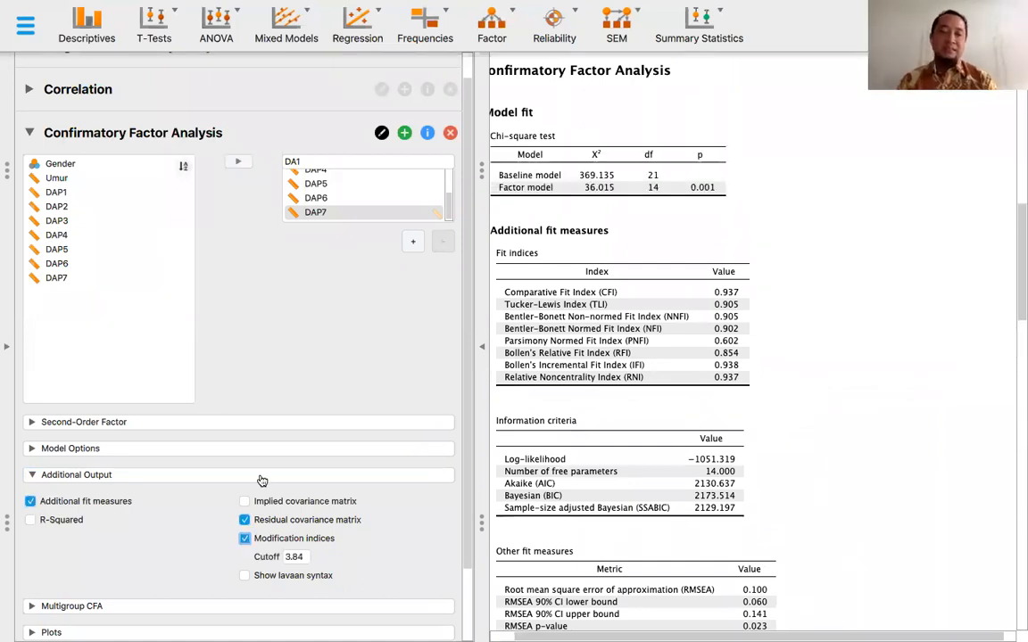
# Examine the Multigroup CFA settings, including the choices for the grouping variable and invariance testing, and collapse them.
pyautogui.scroll(-2, 261, 481)
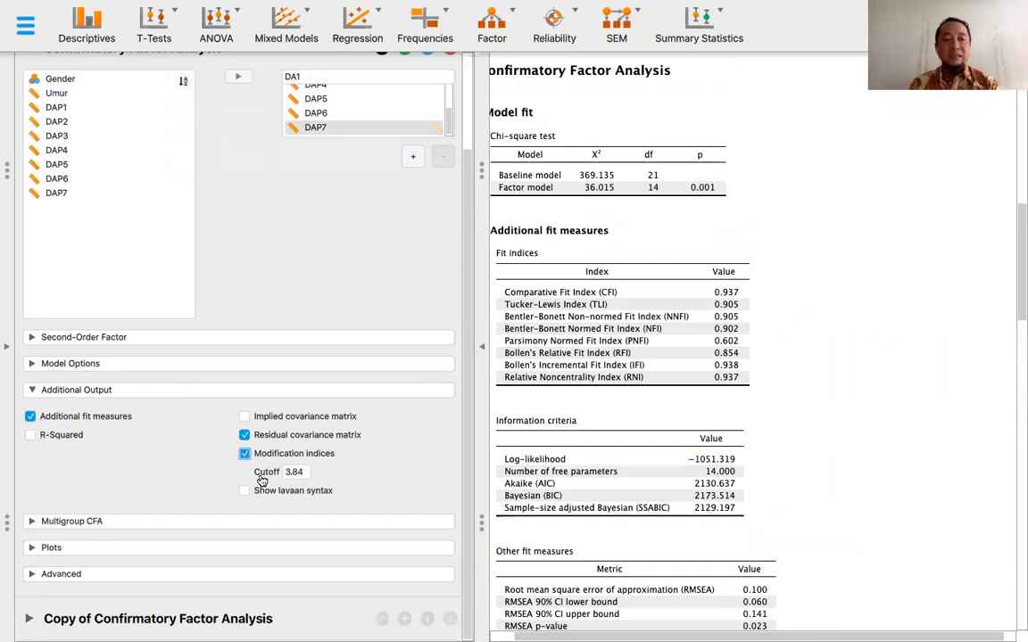
pyautogui.click(126, 525)
pyautogui.click(125, 547)
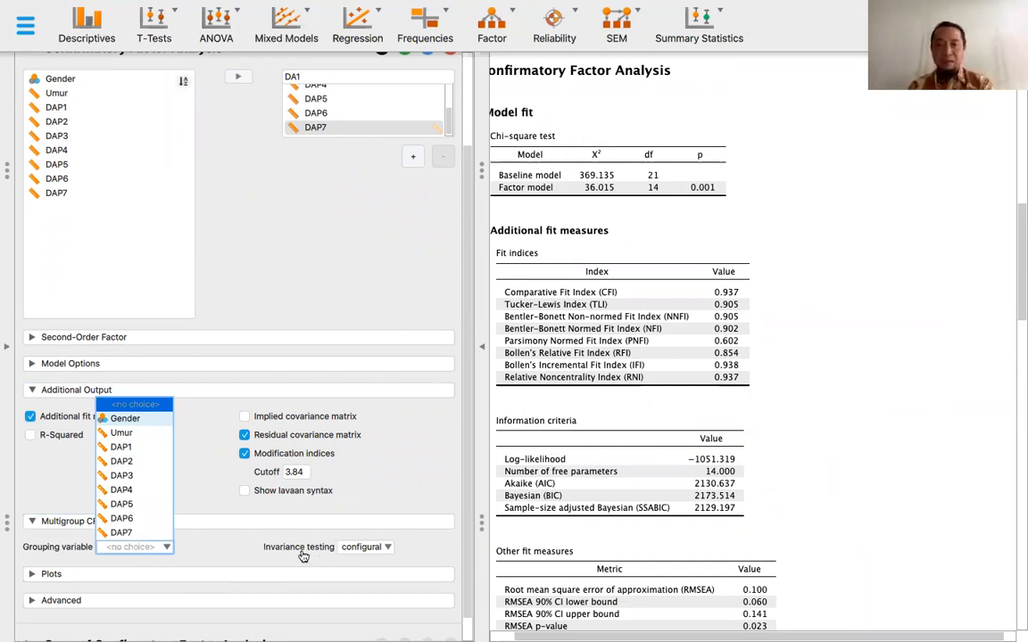
pyautogui.click(227, 543)
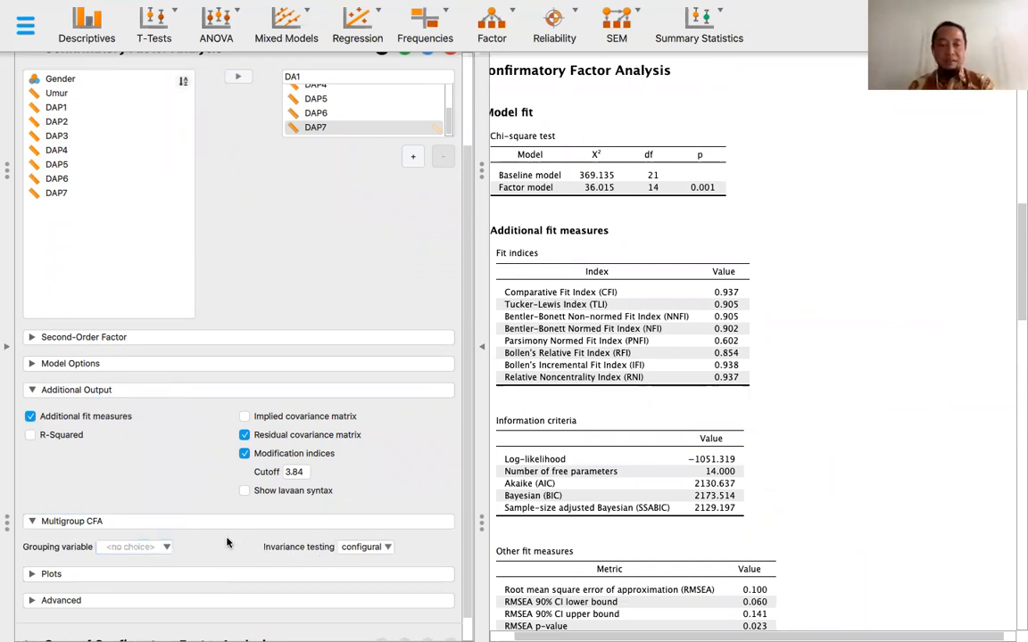
pyautogui.click(372, 547)
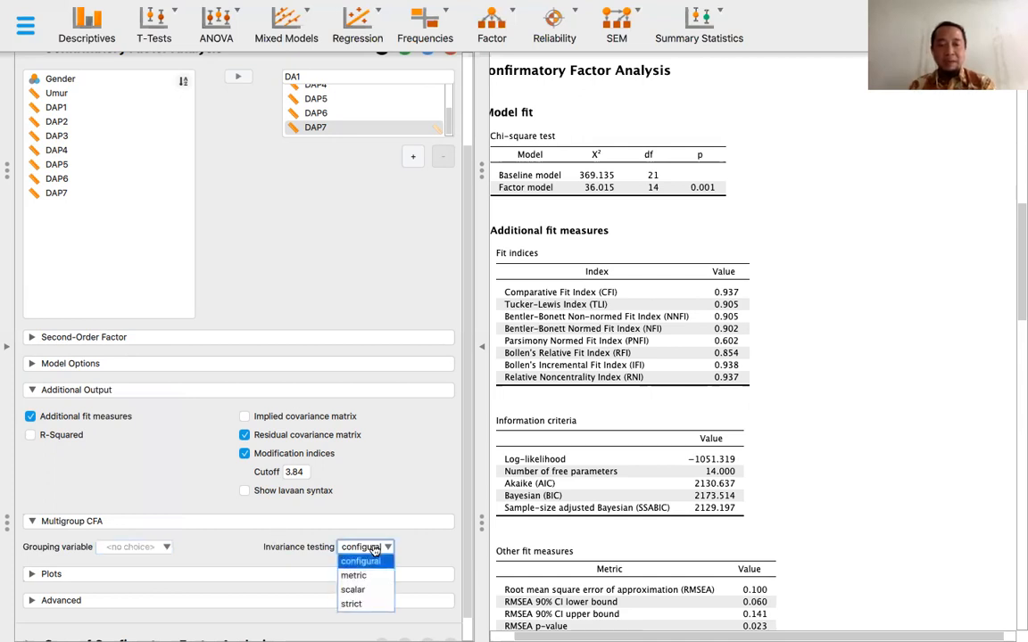
pyautogui.click(265, 563)
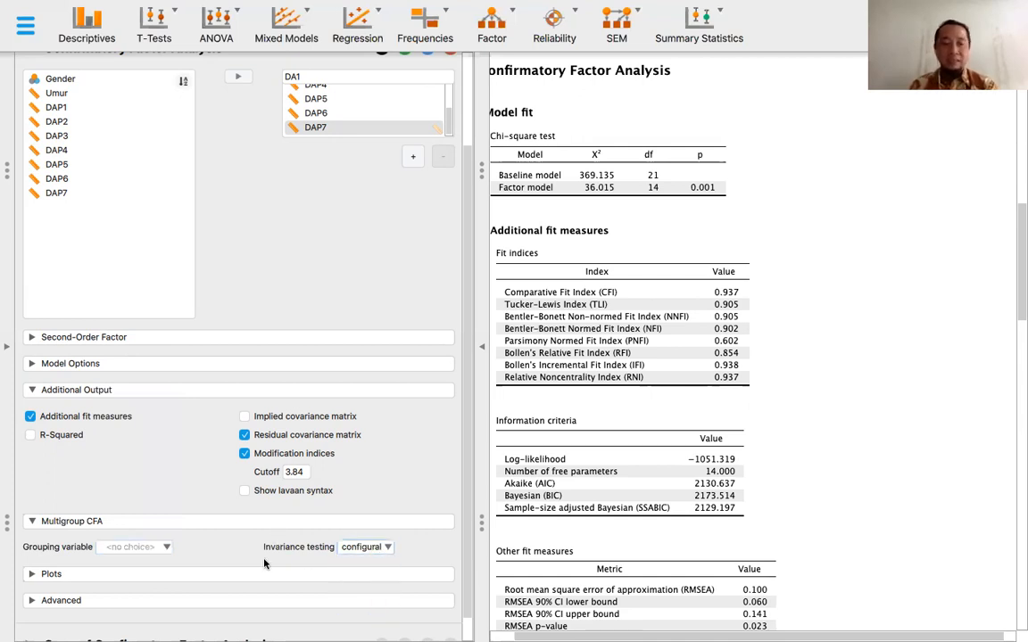
pyautogui.click(41, 522)
# Enable the Model plot with Show parameters for the Confirmatory Factor Analysis.
pyautogui.click(48, 549)
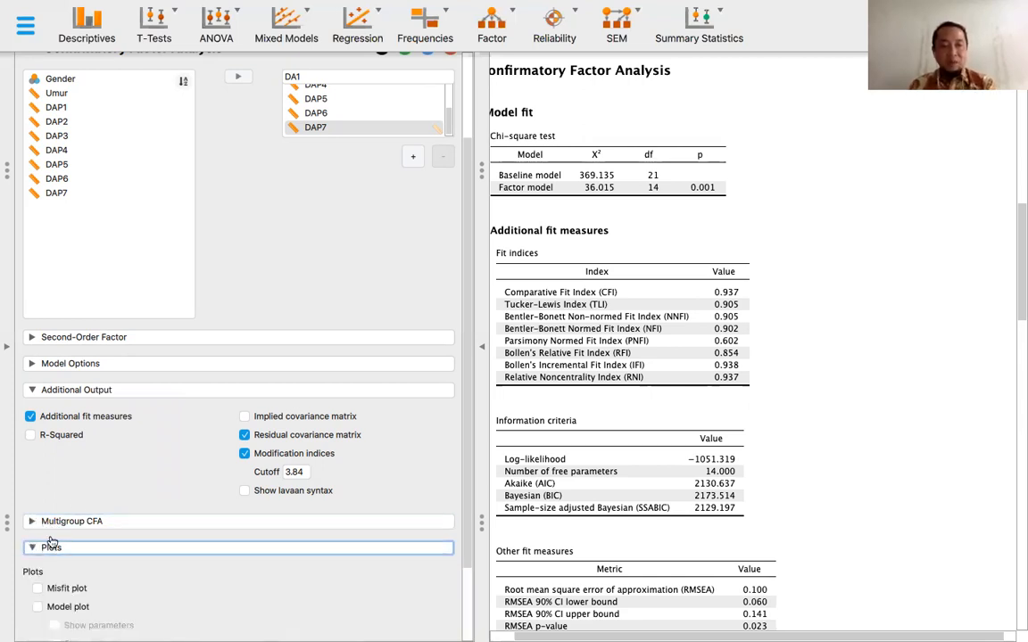
pyautogui.click(38, 513)
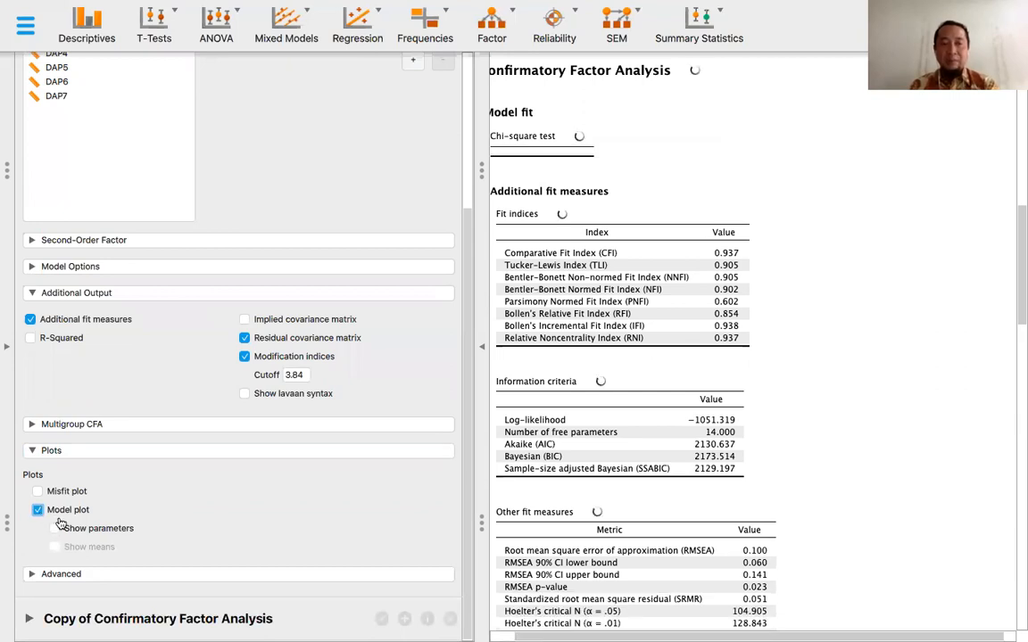
pyautogui.click(56, 529)
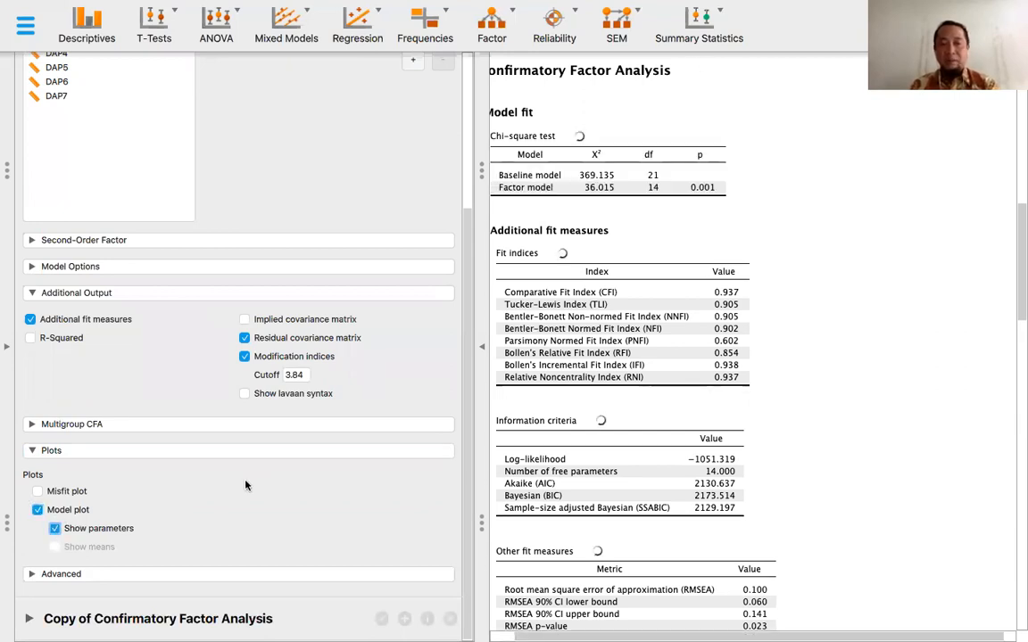
# Set the advanced Standardization option to All and collapse the Advanced, Additional Output and Plots settings.
pyautogui.click(55, 573)
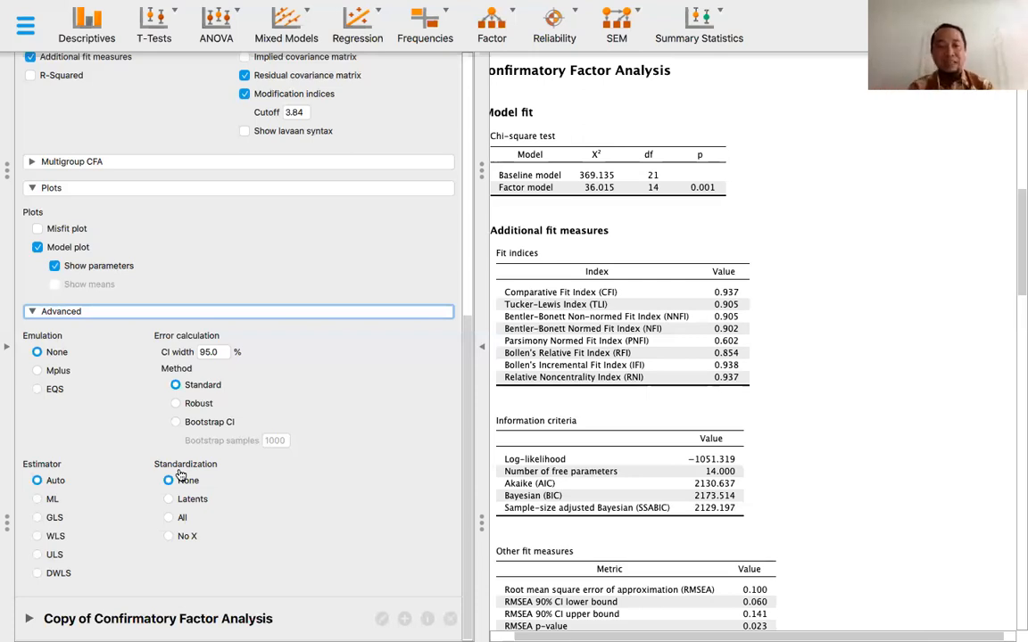
pyautogui.click(181, 519)
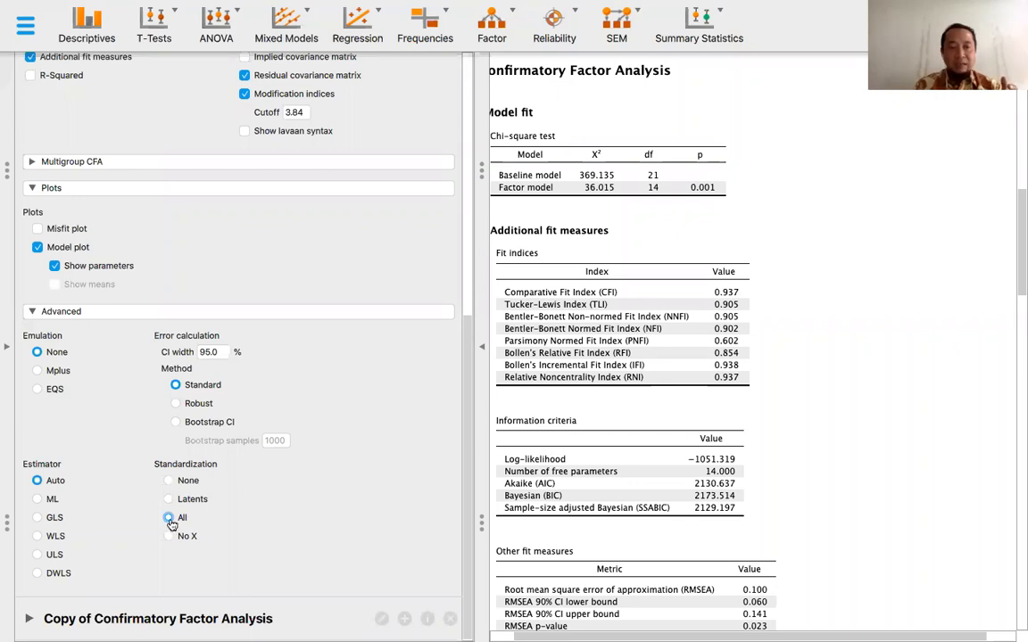
pyautogui.click(43, 311)
pyautogui.click(37, 291)
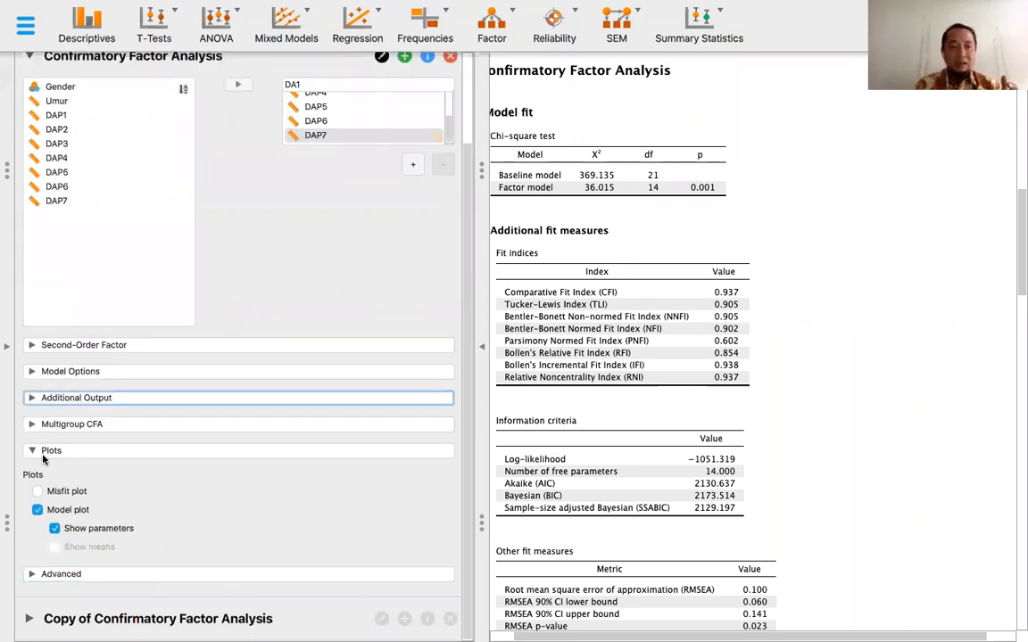
pyautogui.click(43, 452)
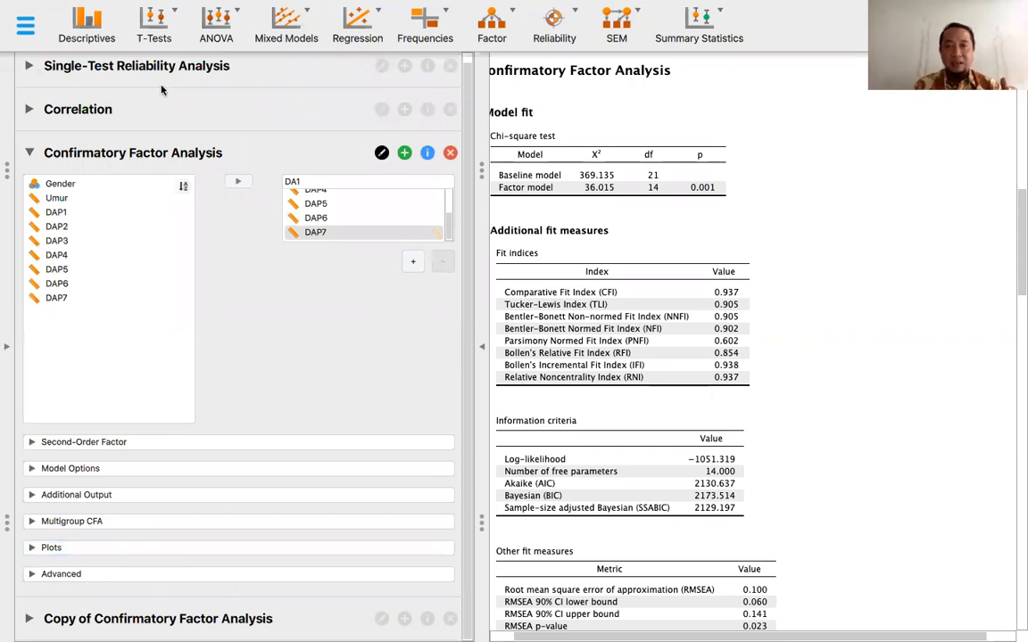
# Look over the Confirmatory Factor Analysis results and switch to the presentation slide showing the Advanced settings.
pyautogui.scroll(3, 607, 171)
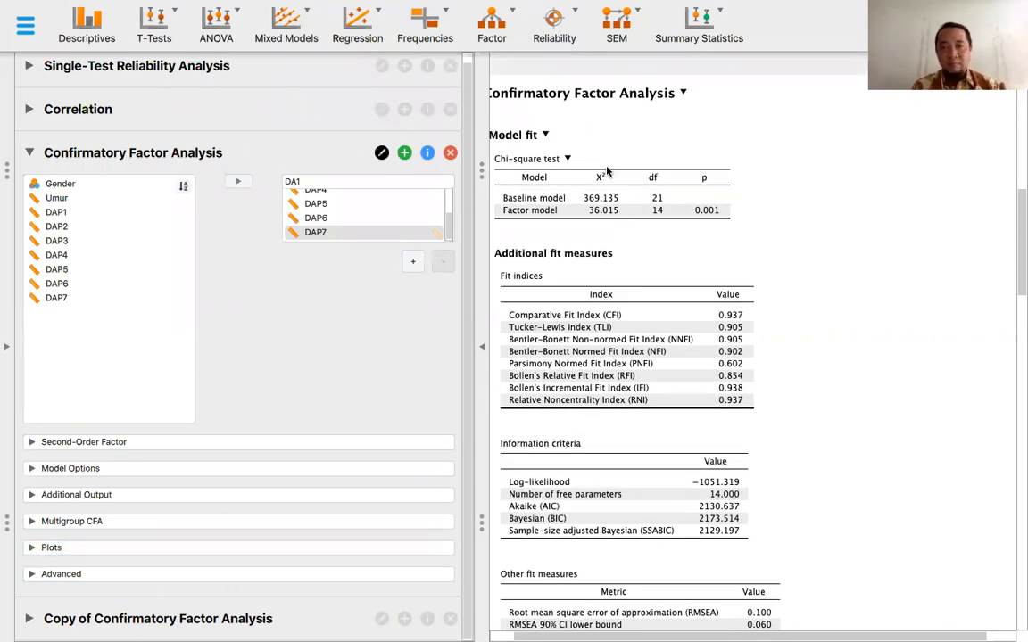
pyautogui.scroll(4, 605, 196)
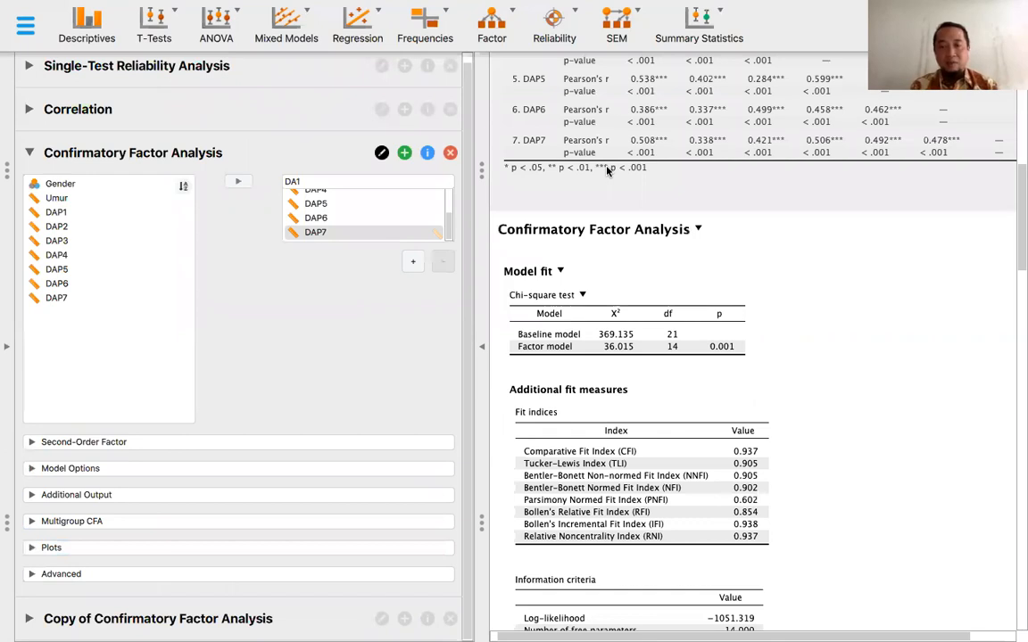
pyautogui.scroll(-5, 652, 256)
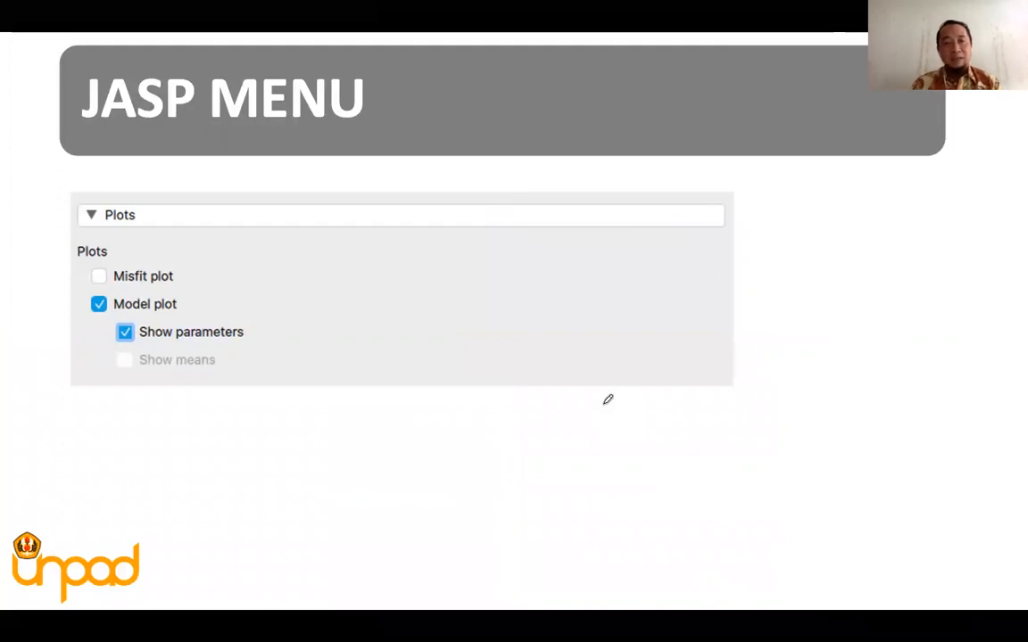
pyautogui.press('Right')
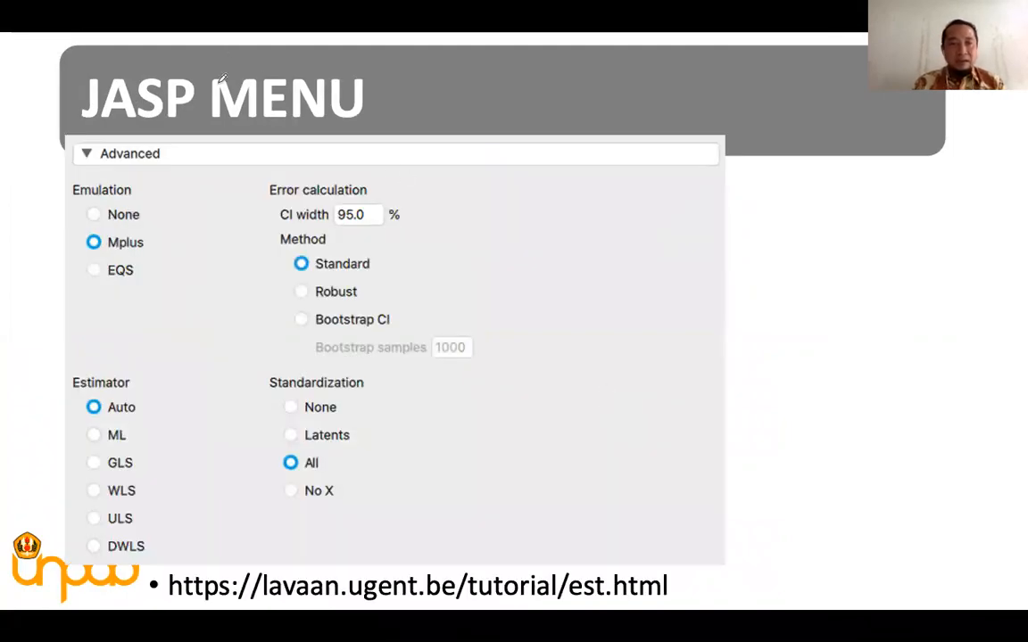
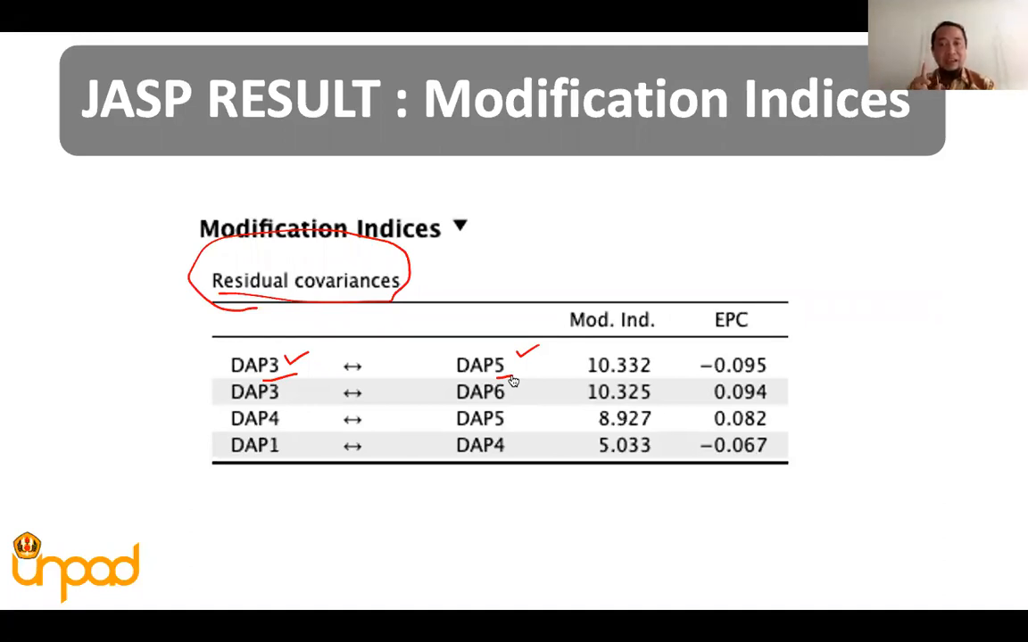
# Show the modification indices Rules slide, mark the rule against relying solely on modification indices, and move on to the Parameter Estimate slide.
pyautogui.press('Right')
pyautogui.moveTo(132, 418)
pyautogui.mouseDown()
pyautogui.moveTo(136, 465)
pyautogui.moveTo(153, 473)
pyautogui.mouseUp()
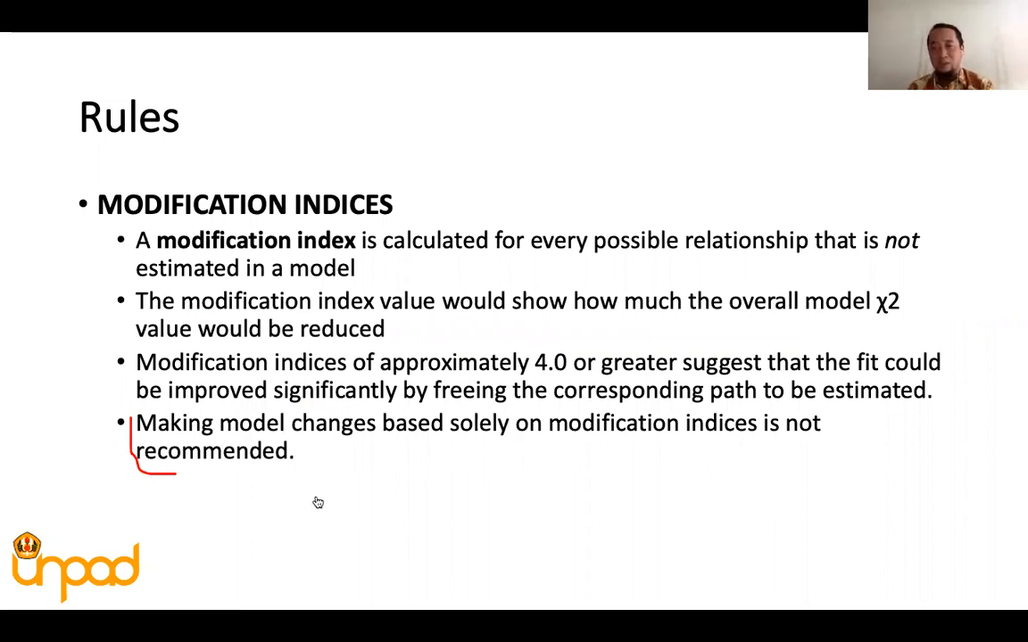
pyautogui.press('Right')
pyautogui.press('Right')
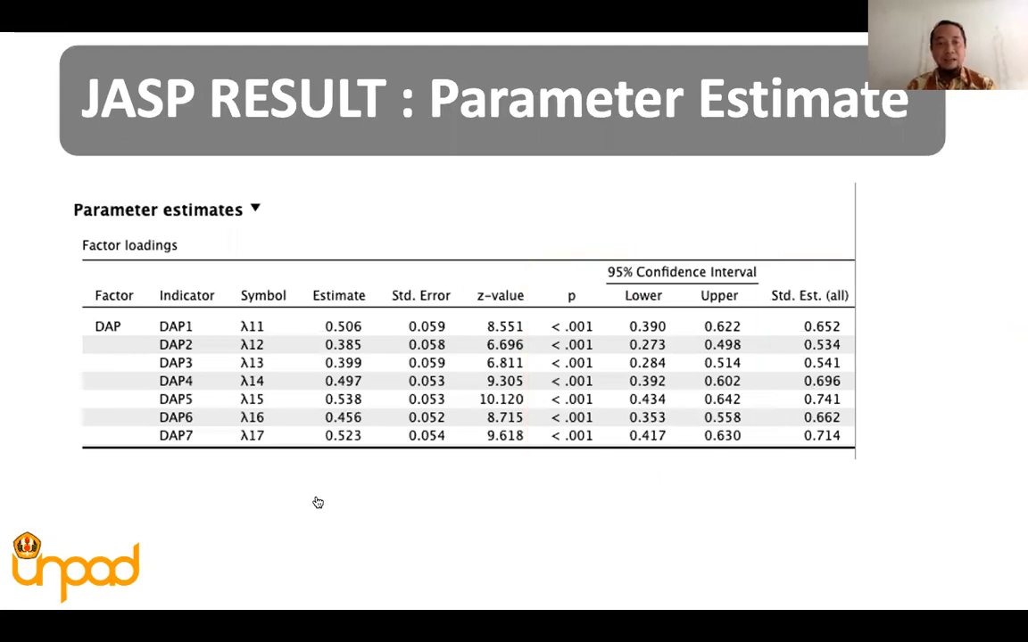
# Go back through the Model Fit, JASP Menu and Tahapan CFA slides to review the Questionaire items.
pyautogui.press('Right')
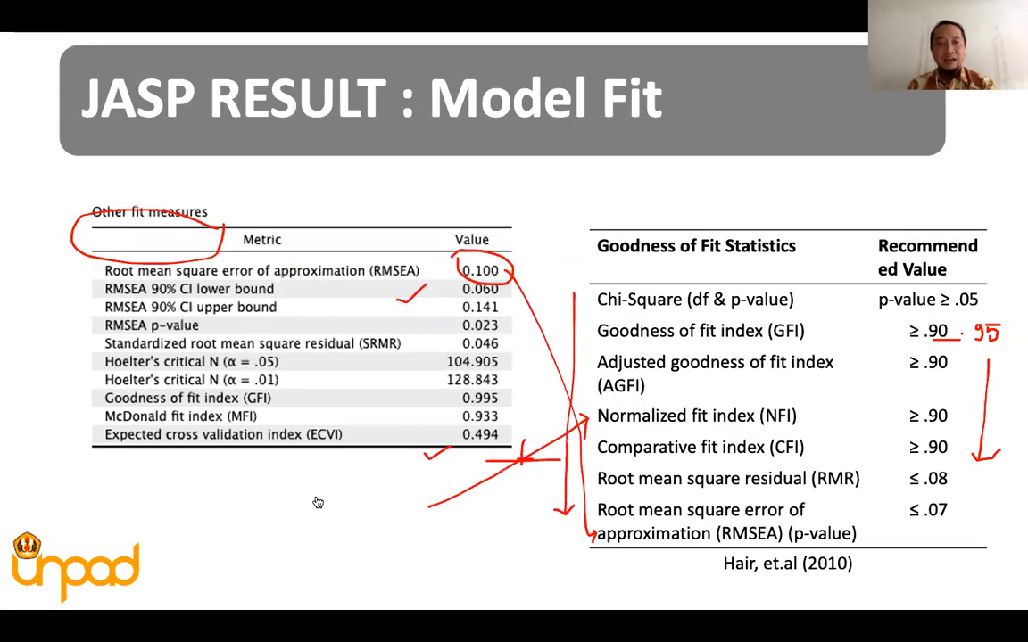
pyautogui.press('Left')
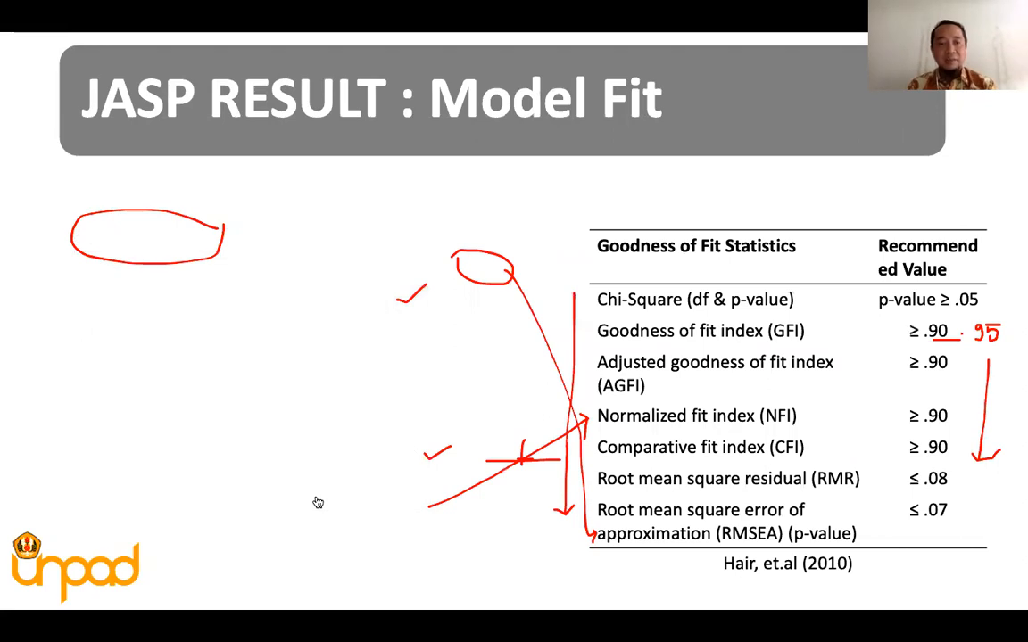
pyautogui.press('Right')
pyautogui.press('Left')
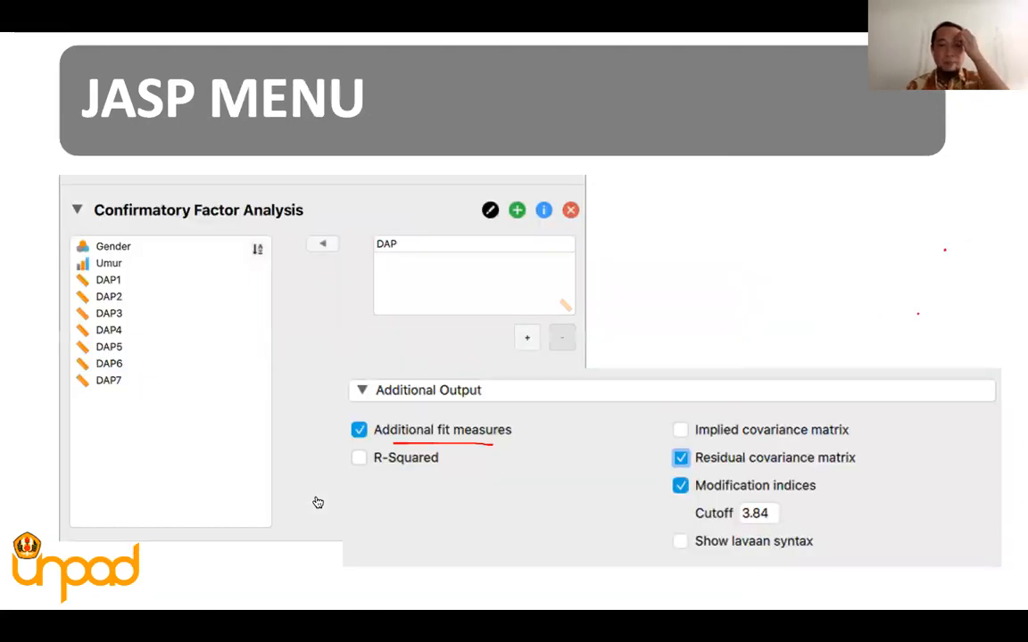
pyautogui.press('Left')
pyautogui.press('Left')
pyautogui.press('Left')
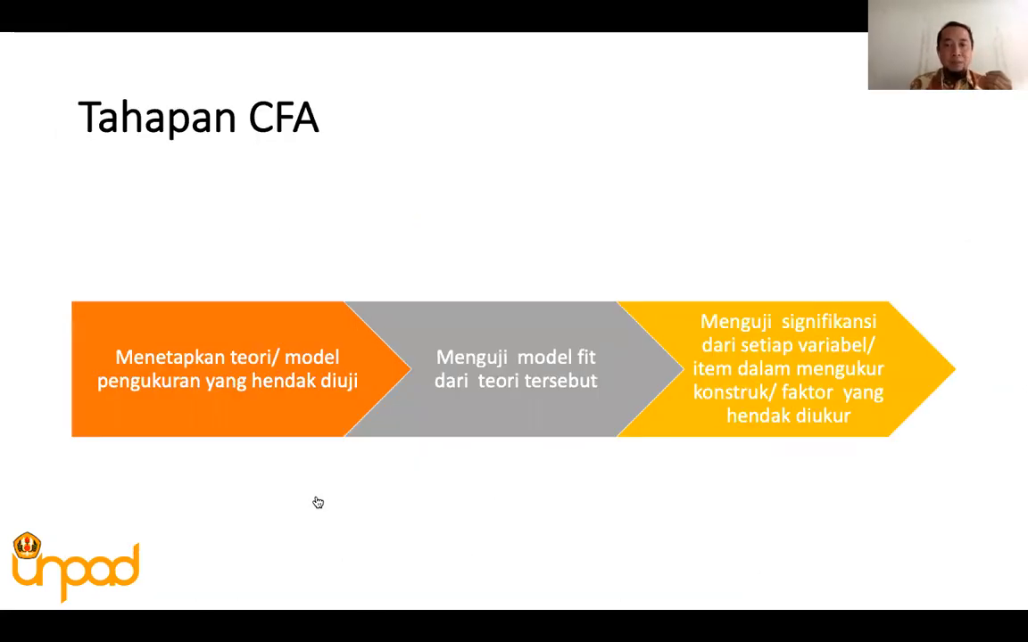
pyautogui.press('Left')
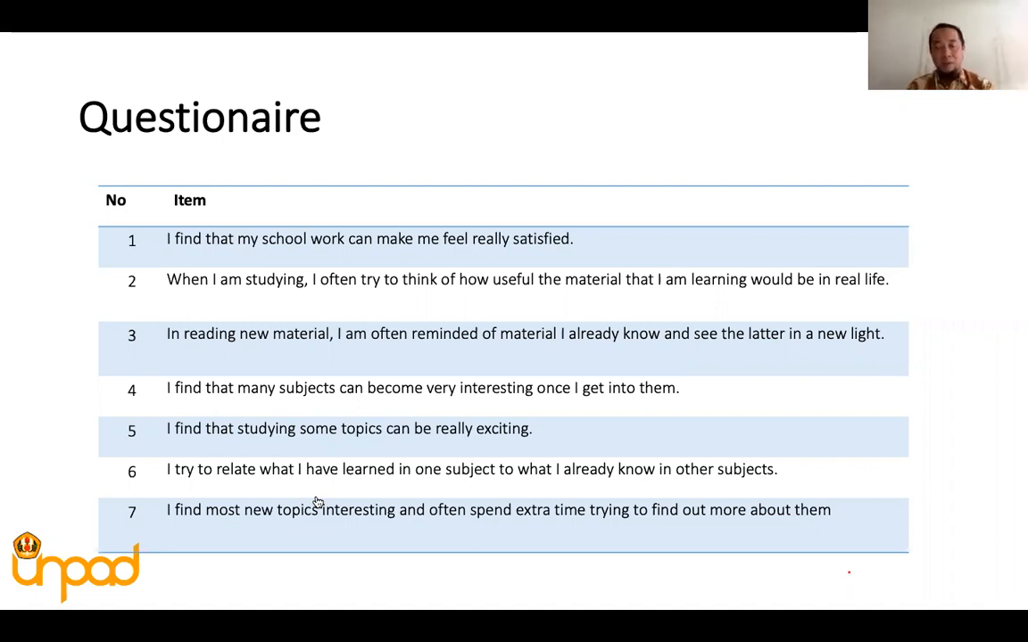
# Switch back to JASP, add a residual covariance between DAP3 and DAP5, and examine the updated fit measures.
pyautogui.hotkey('ctrl', 'Right')
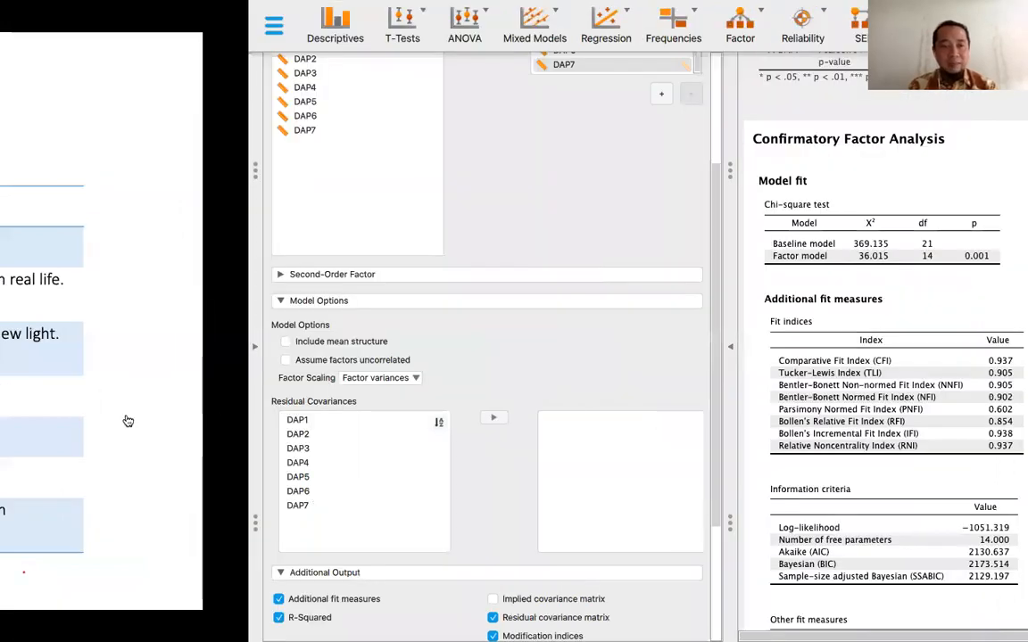
pyautogui.hotkey('ctrl', 'Right')
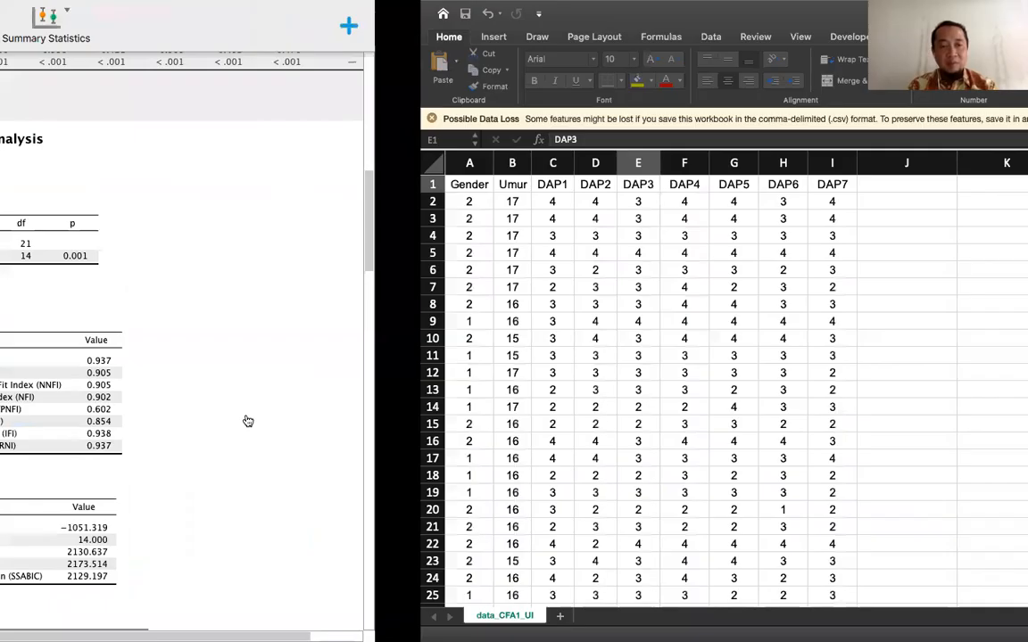
pyautogui.click(56, 483)
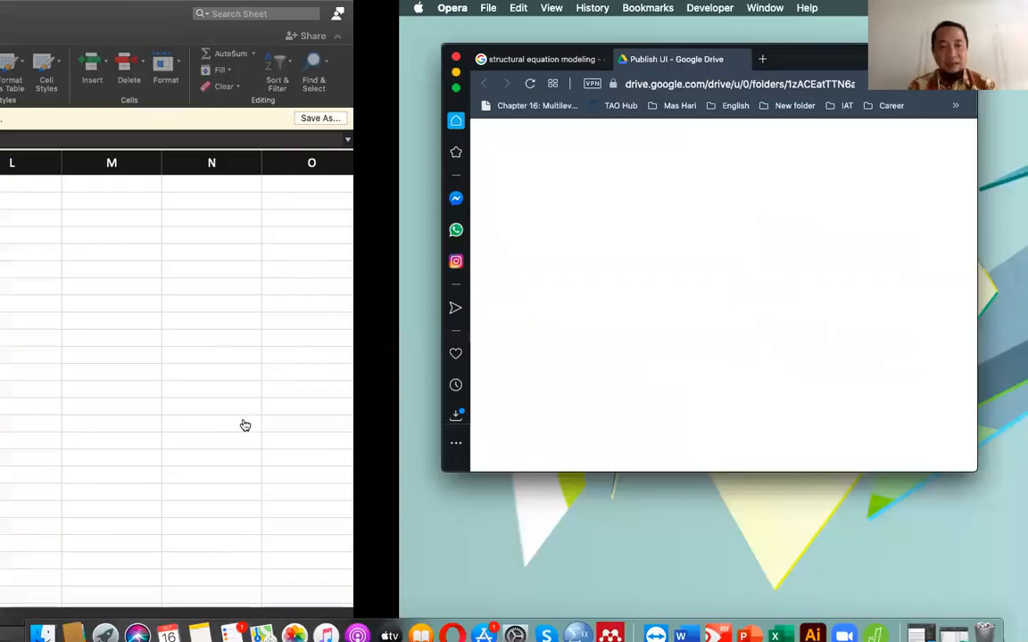
pyautogui.click(245, 421)
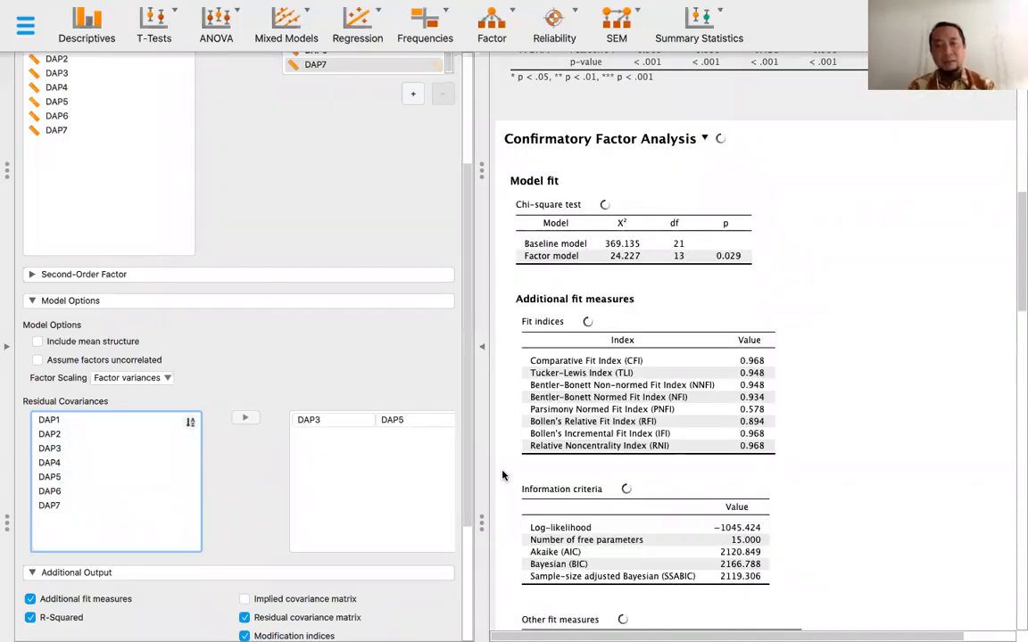
pyautogui.scroll(-3, 595, 474)
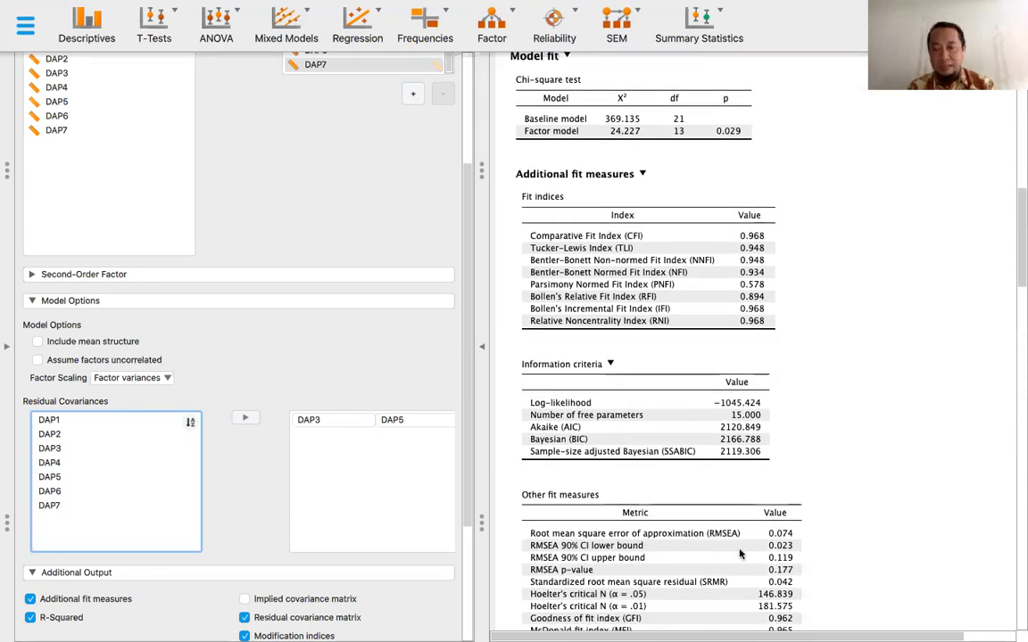
pyautogui.scroll(-1, 683, 486)
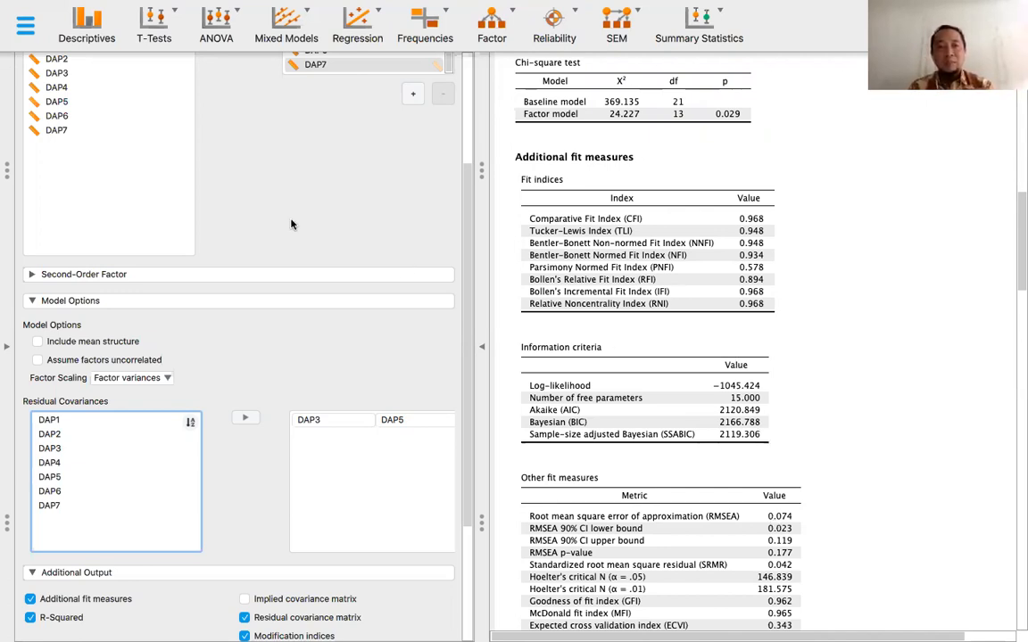
pyautogui.scroll(1, 291, 224)
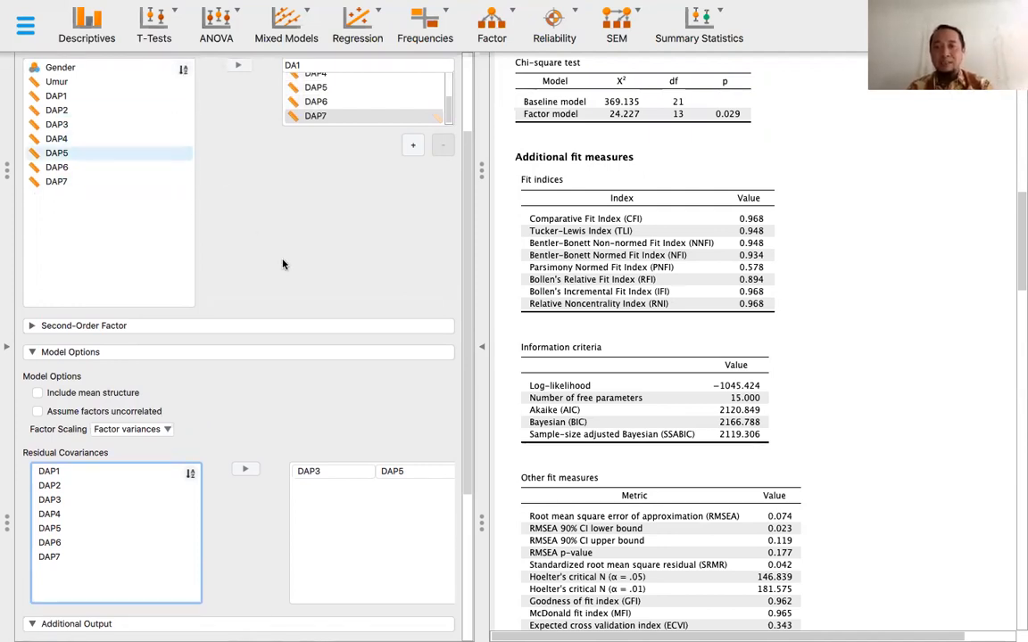
pyautogui.scroll(-2, 283, 264)
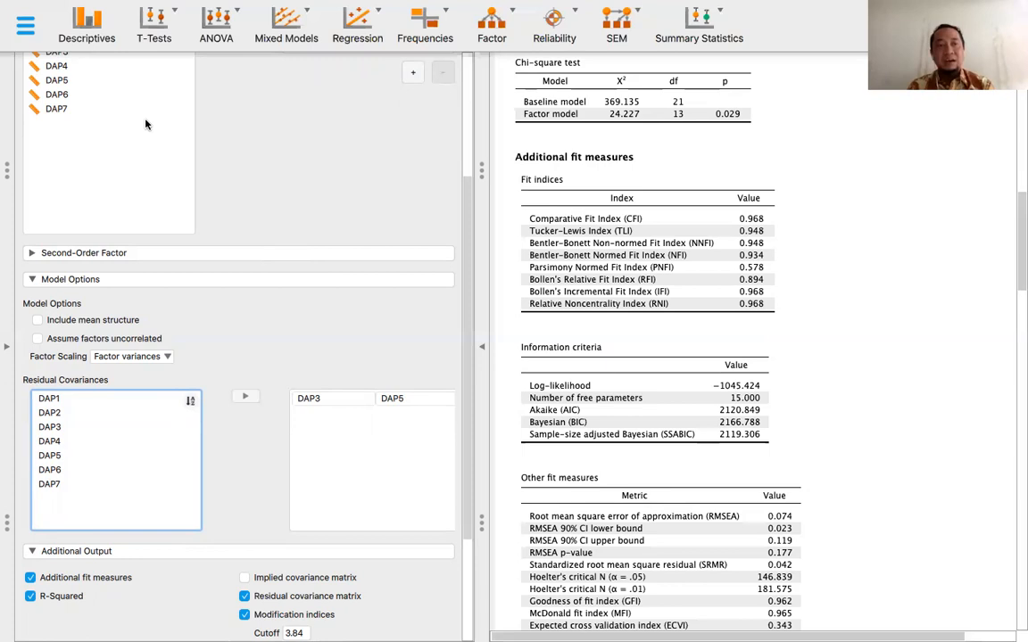
pyautogui.scroll(1, 245, 99)
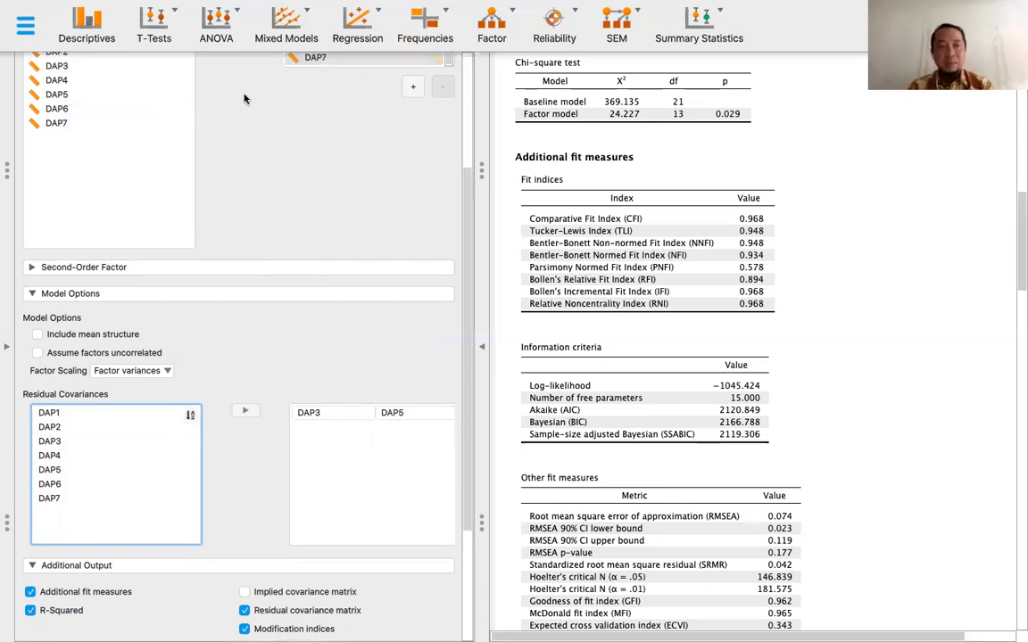
pyautogui.scroll(5, 248, 97)
pyautogui.scroll(2, 321, 214)
pyautogui.scroll(-1, 328, 218)
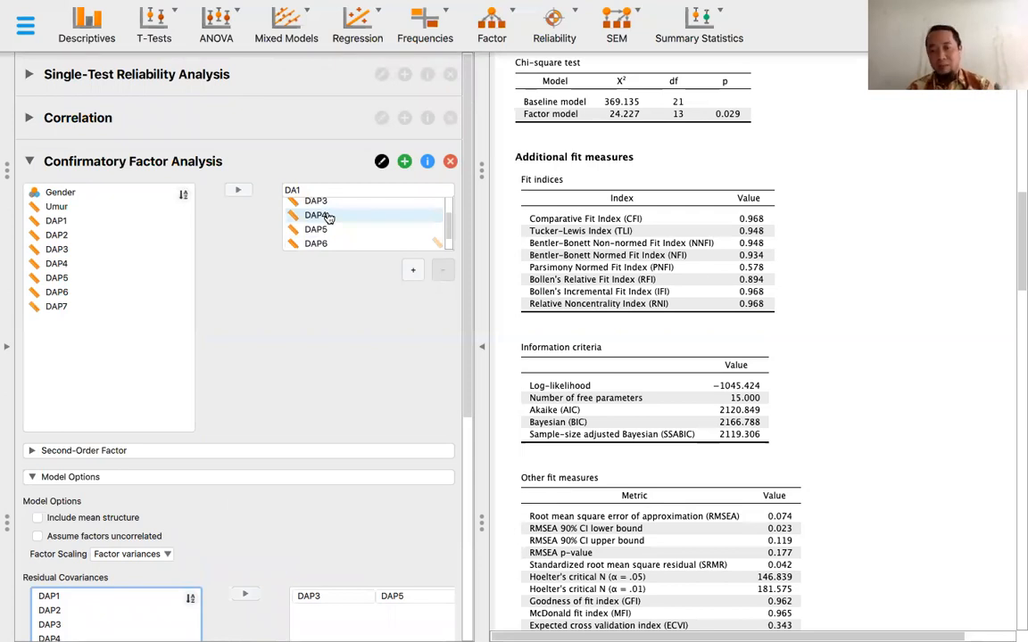
# Switch to the presentation and advance to the Modification Indices result slide to check the suggested residual covariances.
pyautogui.hotkey('ctrl', 'Left')
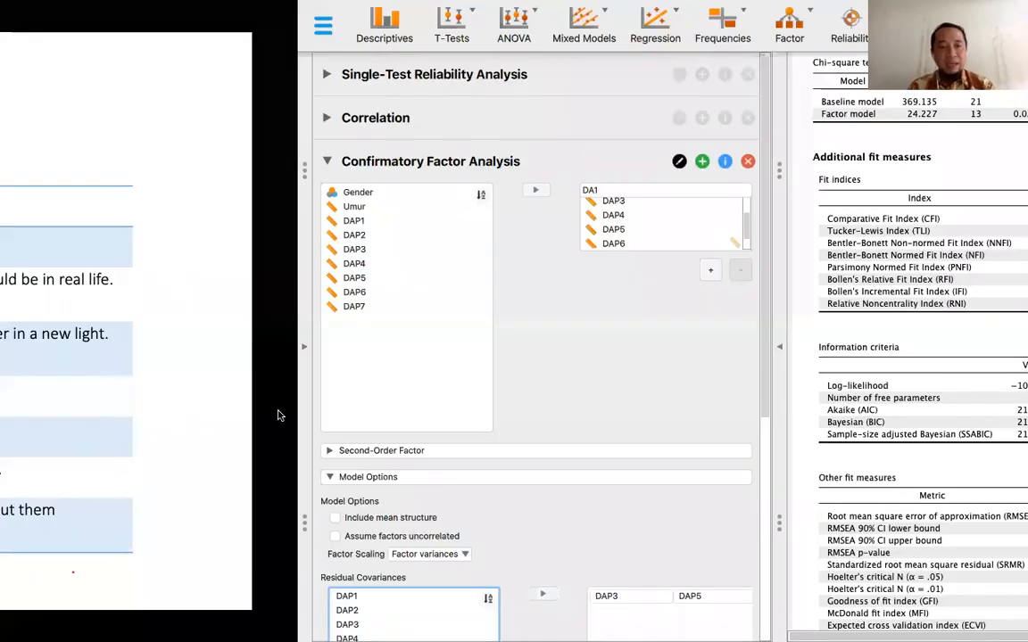
pyautogui.press('Right')
pyautogui.press('Right')
pyautogui.press('Right')
pyautogui.press('Right')
pyautogui.press('Right')
pyautogui.press('Right')
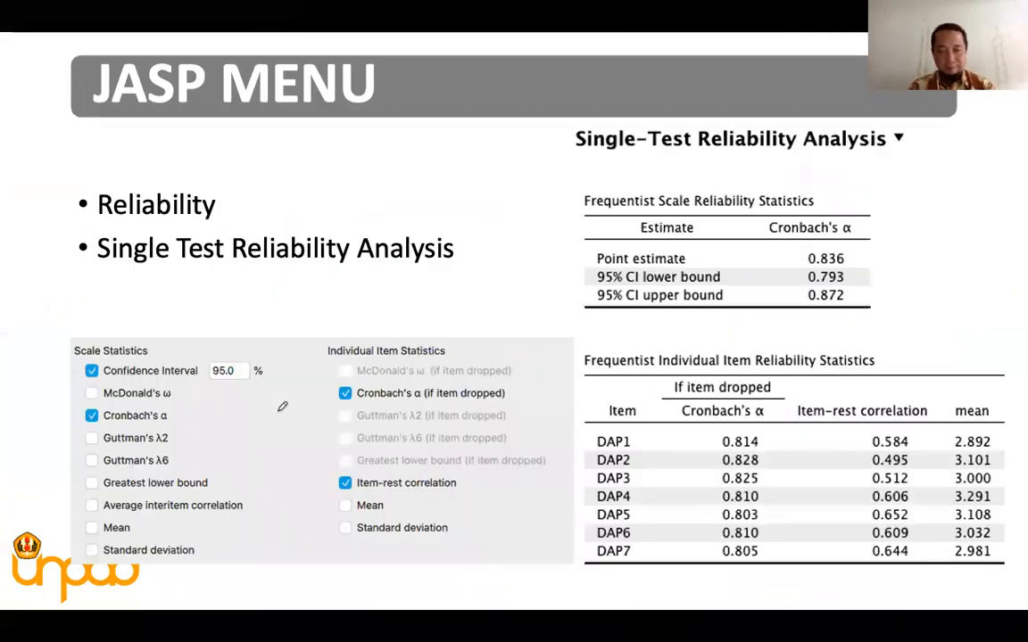
pyautogui.press('Right')
pyautogui.press('Right')
pyautogui.press('Right')
pyautogui.press('Right')
pyautogui.press('Right')
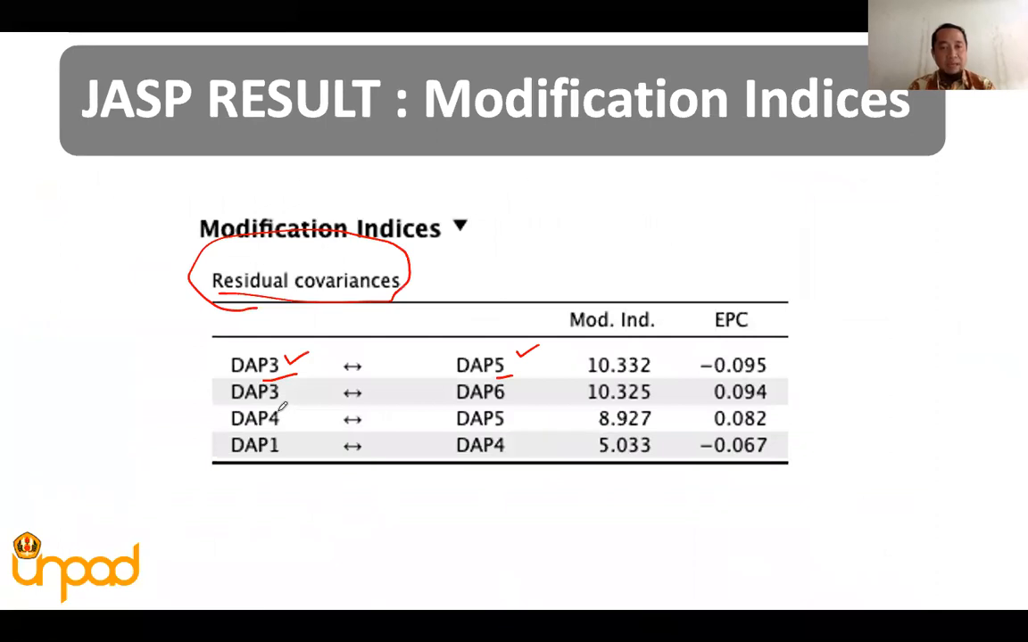
# Switch back to JASP and add a second residual covariance between DAP3 and DAP6.
pyautogui.hotkey('ctrl', 'Right')
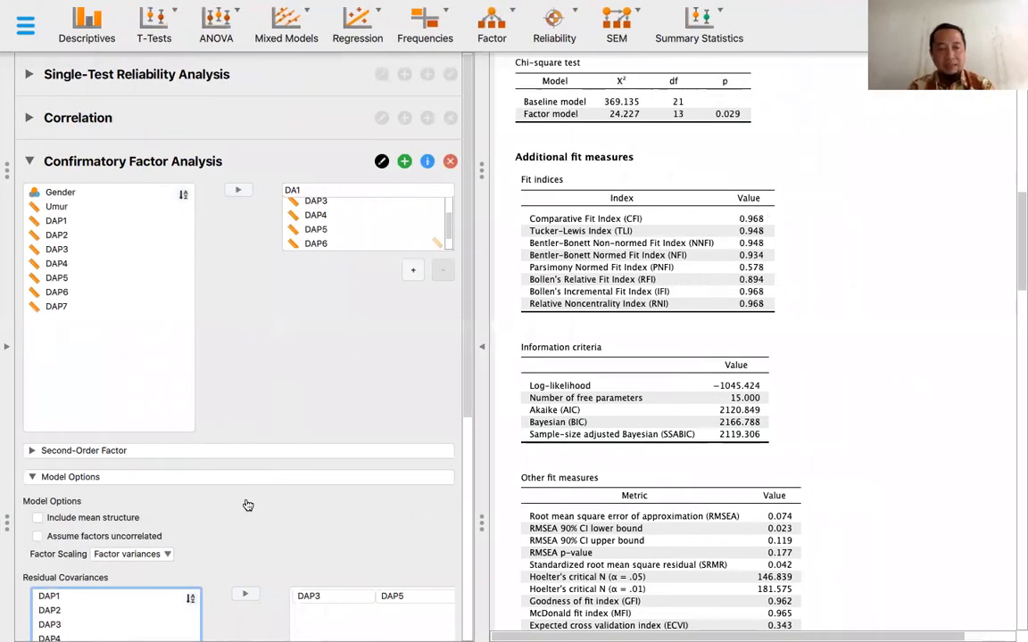
pyautogui.scroll(-3, 66, 578)
pyautogui.click(68, 532)
pyautogui.click(247, 500)
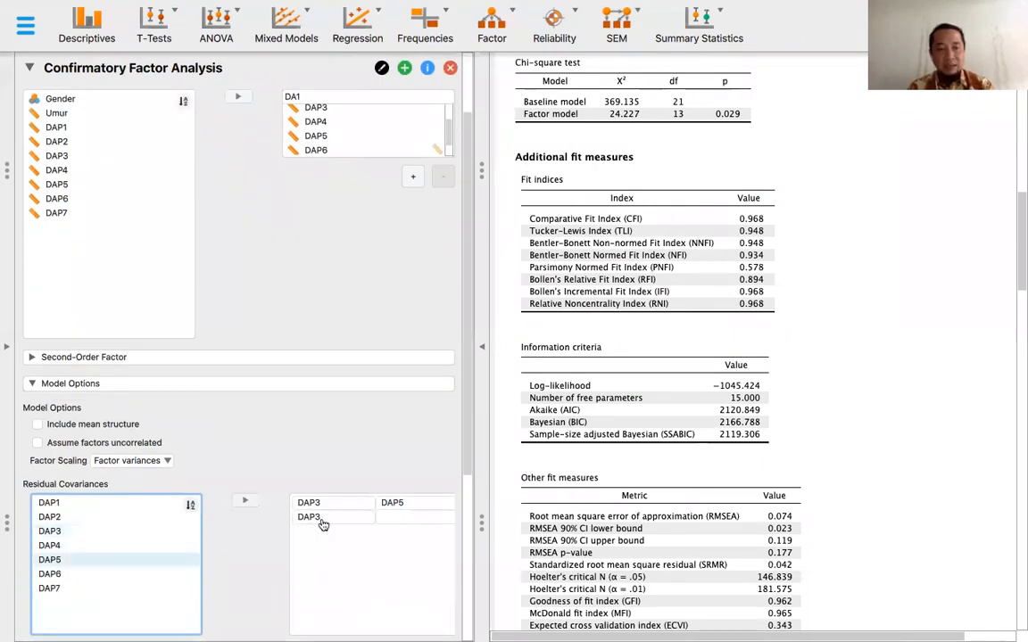
pyautogui.click(49, 574)
pyautogui.click(246, 501)
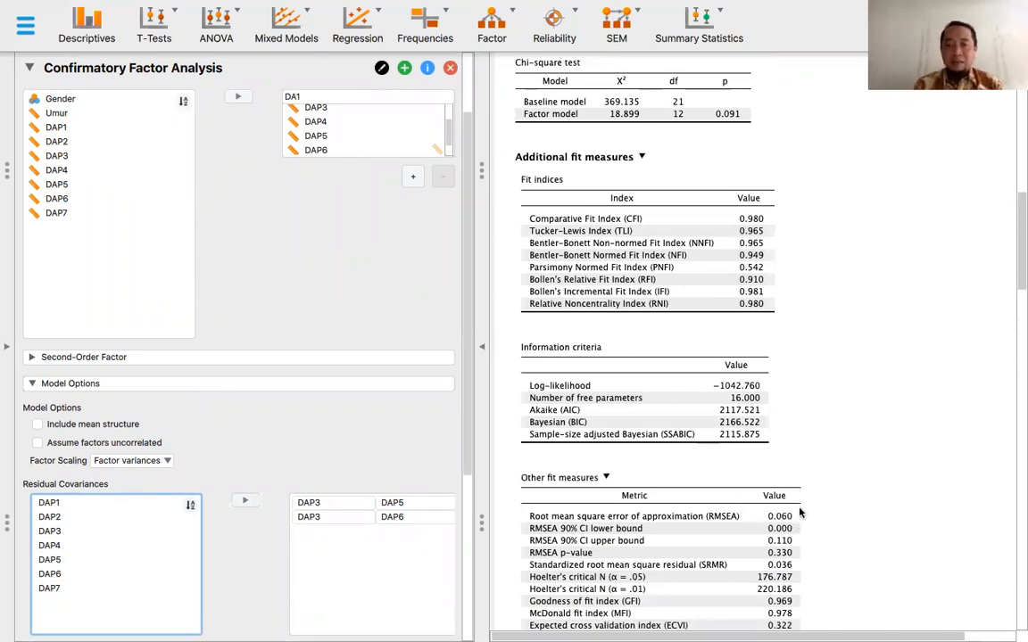
# Examine the updated fit measures, R-Squared, parameter estimates, residual covariances and modification indices of the confirmatory factor analysis.
pyautogui.scroll(-5, 800, 512)
pyautogui.scroll(-3, 801, 512)
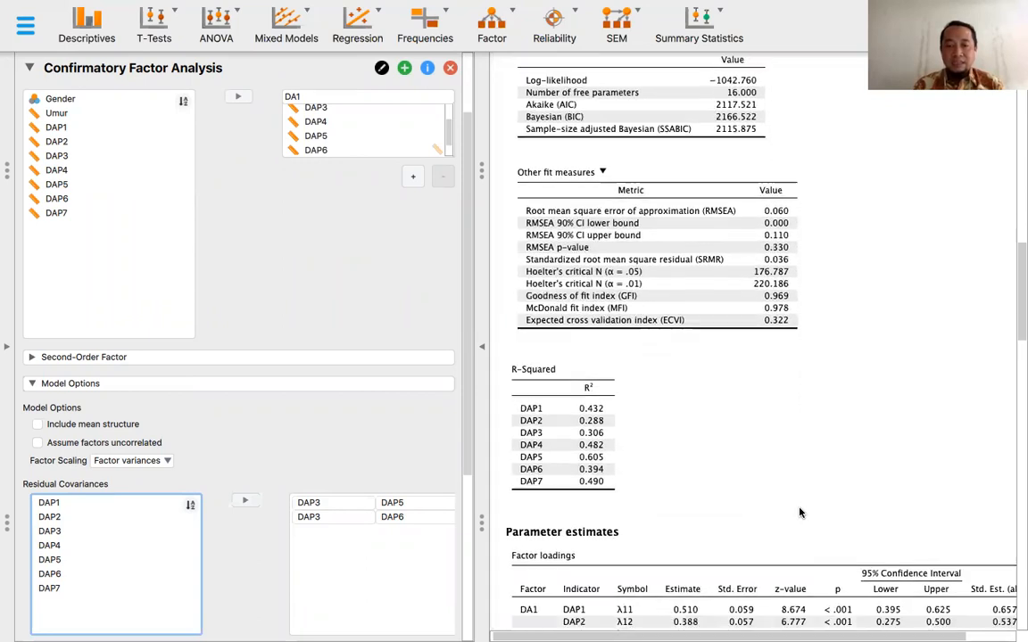
pyautogui.scroll(-6, 657, 528)
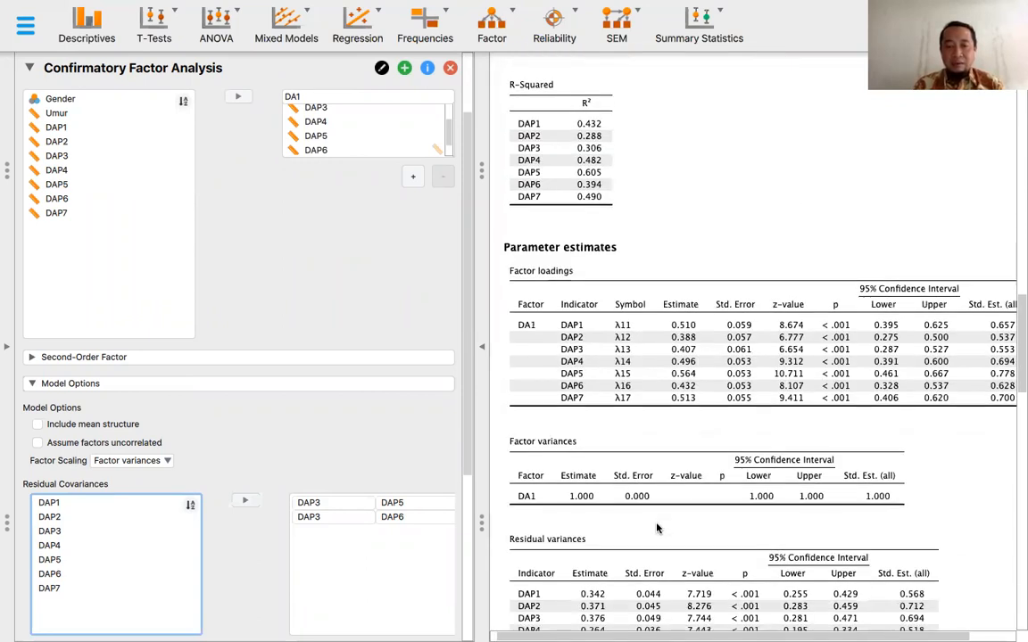
pyautogui.scroll(-6, 596, 522)
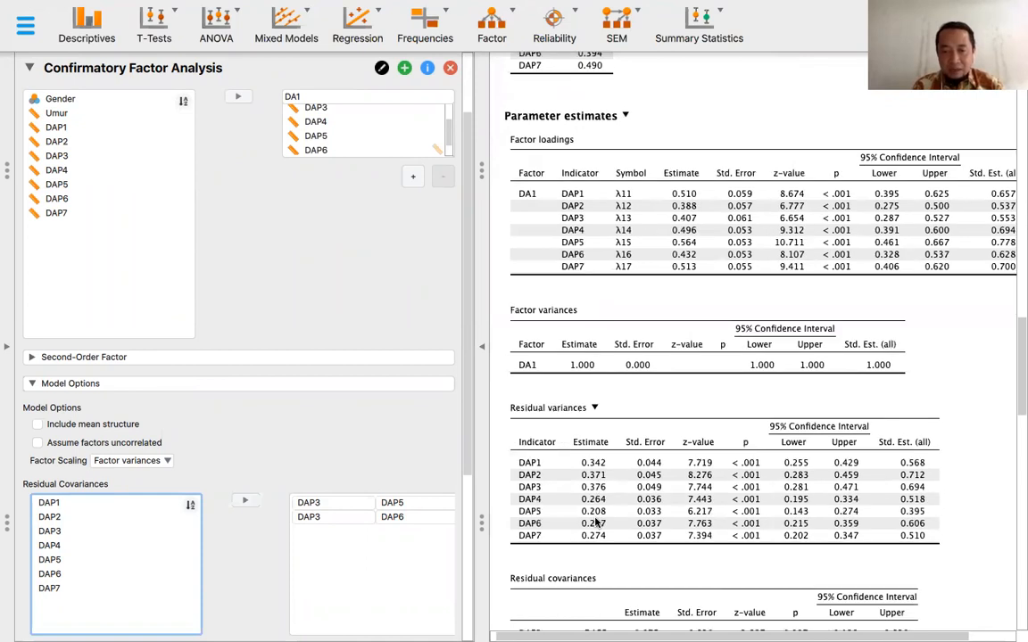
pyautogui.scroll(-3, 651, 455)
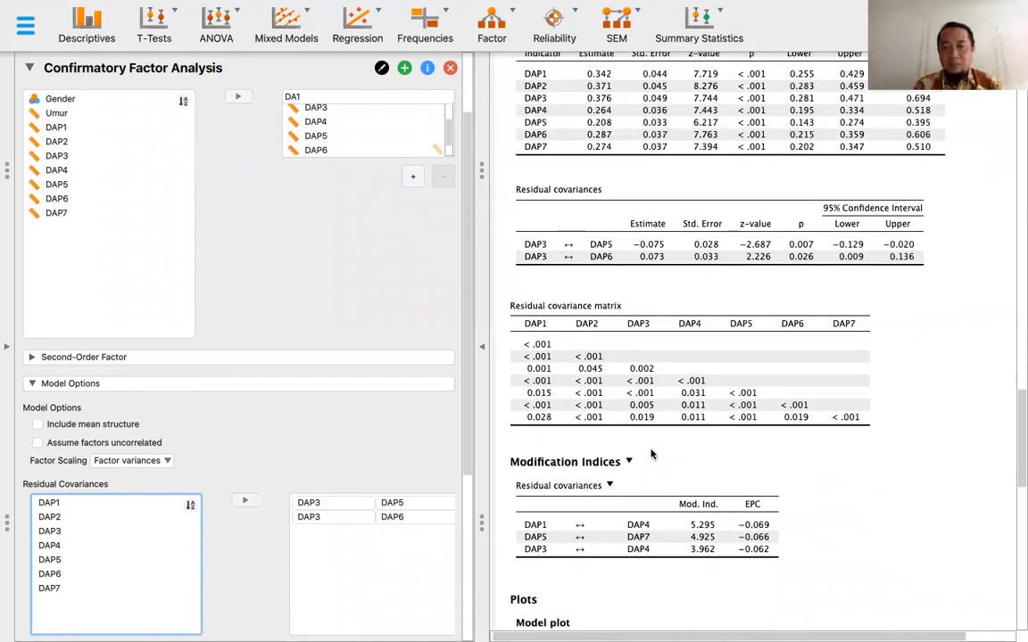
pyautogui.scroll(3, 652, 456)
pyautogui.scroll(9, 651, 455)
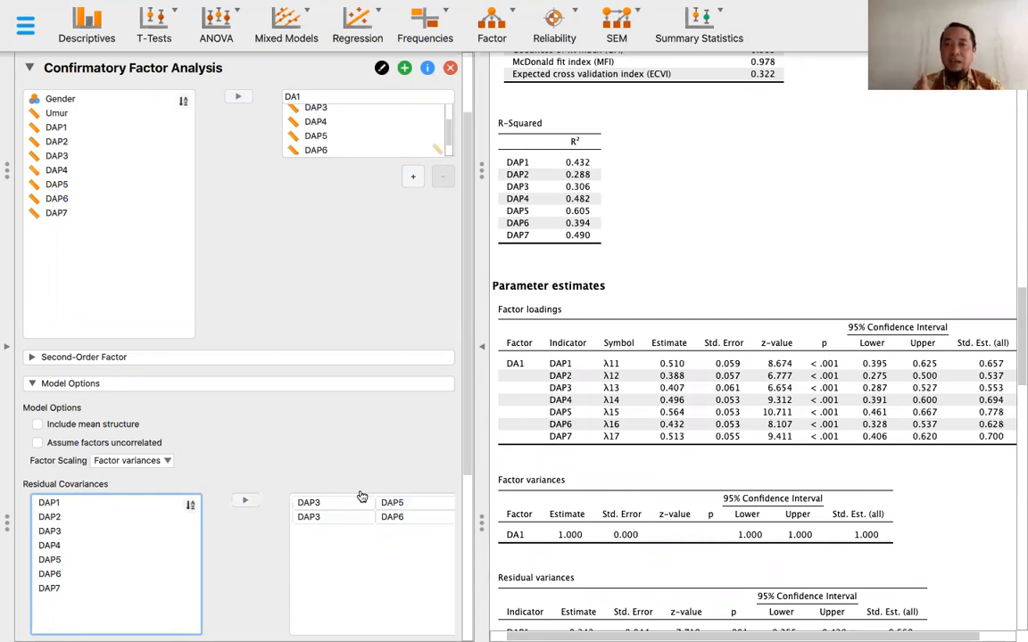
# Remove both residual covariances, DAP3 with DAP5 and DAP3 with DAP6, from the model options.
pyautogui.click(360, 503)
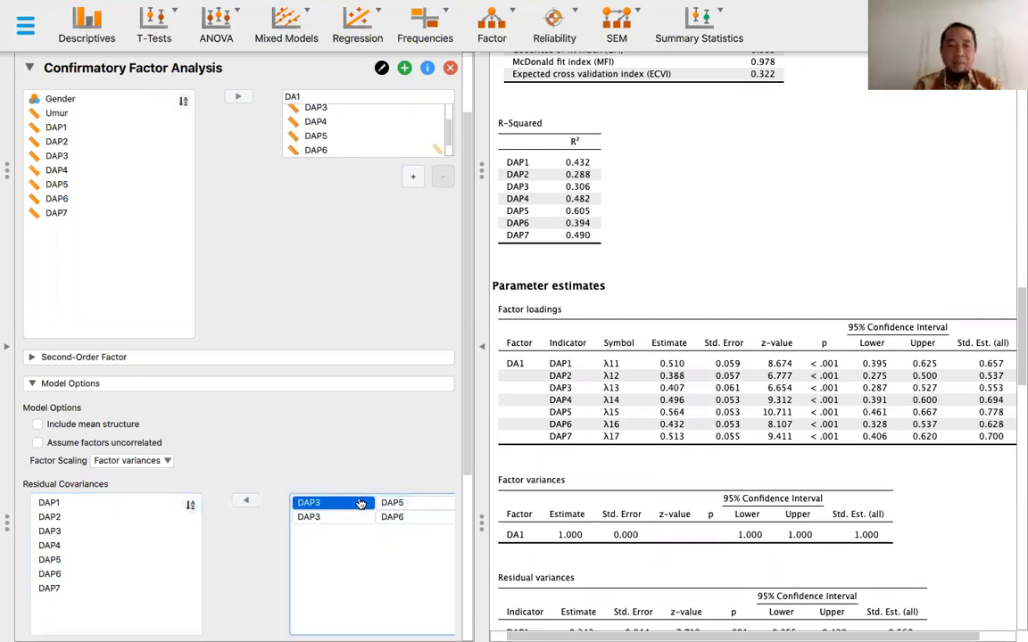
pyautogui.click(242, 503)
pyautogui.click(303, 517)
pyautogui.click(245, 500)
pyautogui.click(390, 502)
pyautogui.click(243, 500)
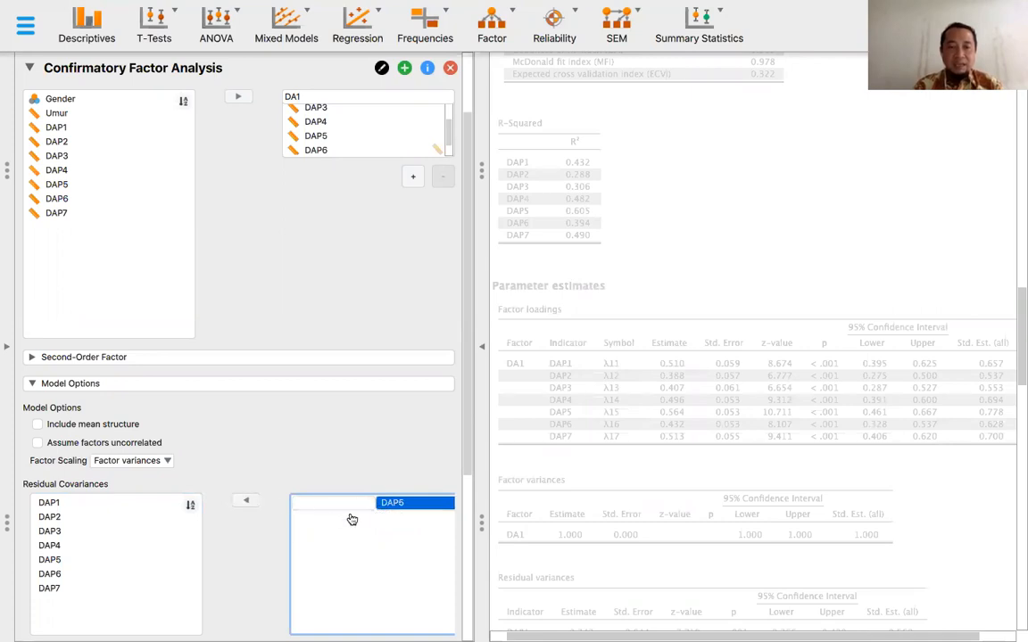
pyautogui.click(245, 501)
# Remove item DAP3 from factor DA1 and check the other fit measures of the reduced model.
pyautogui.scroll(2, 317, 385)
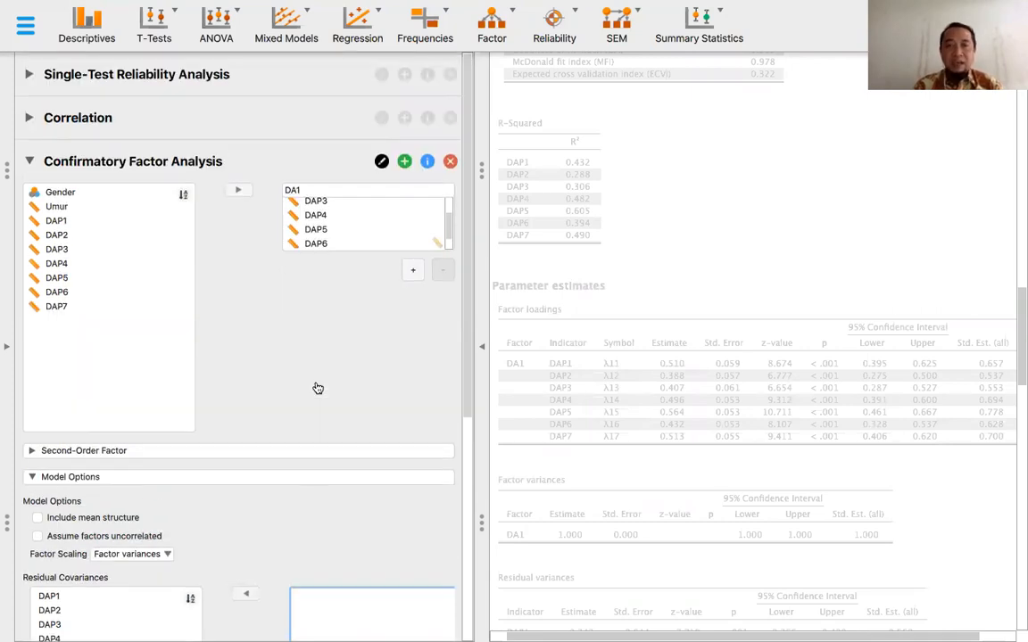
pyautogui.click(311, 203)
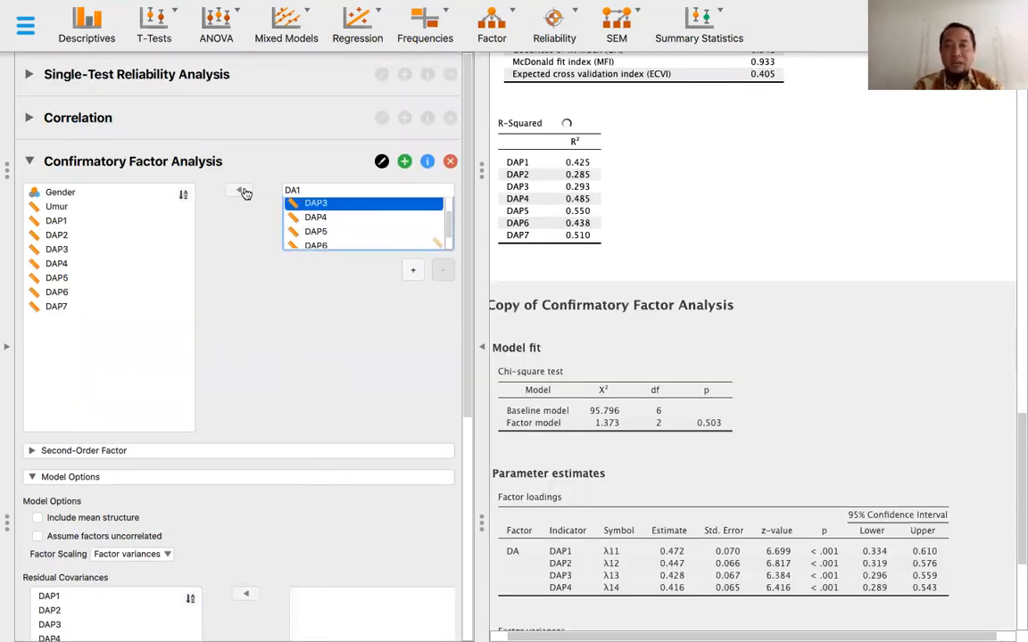
pyautogui.click(242, 192)
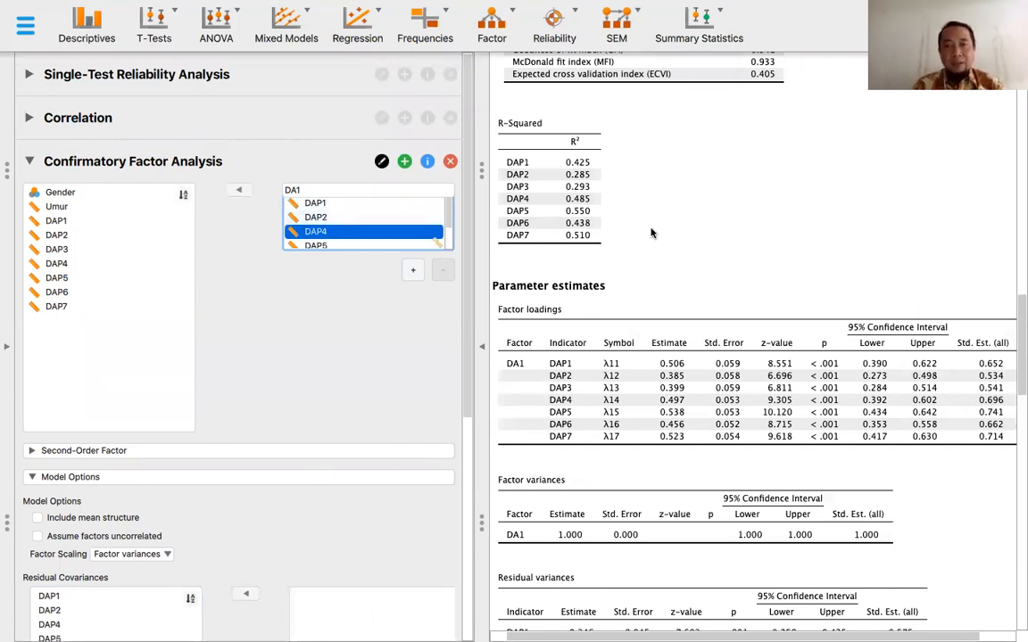
pyautogui.scroll(3, 657, 114)
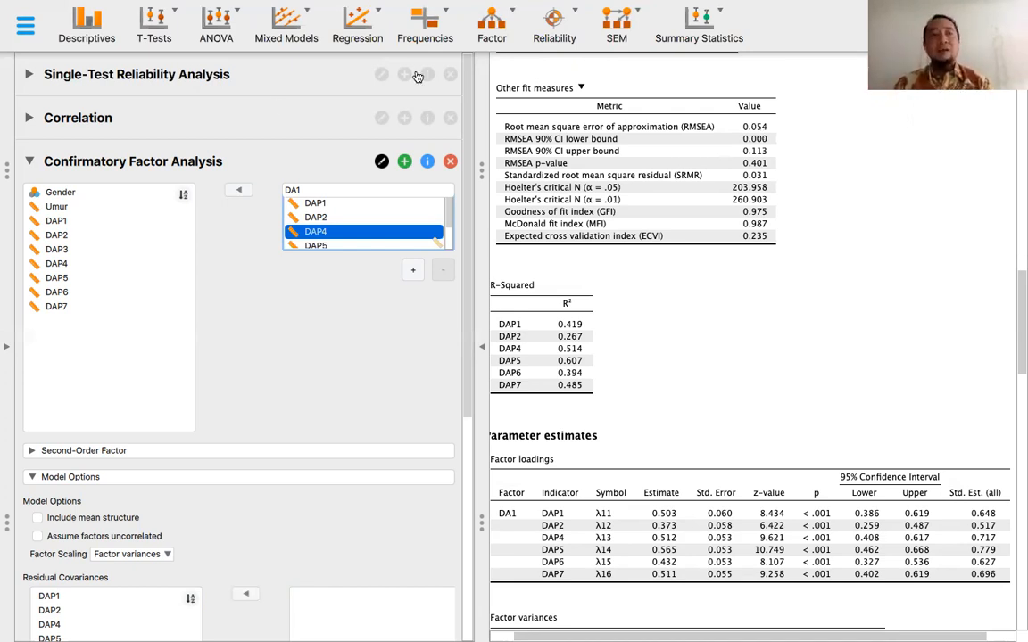
# Open the Single-Test Reliability Analysis and remove DAP6 from its variables.
pyautogui.click(175, 76)
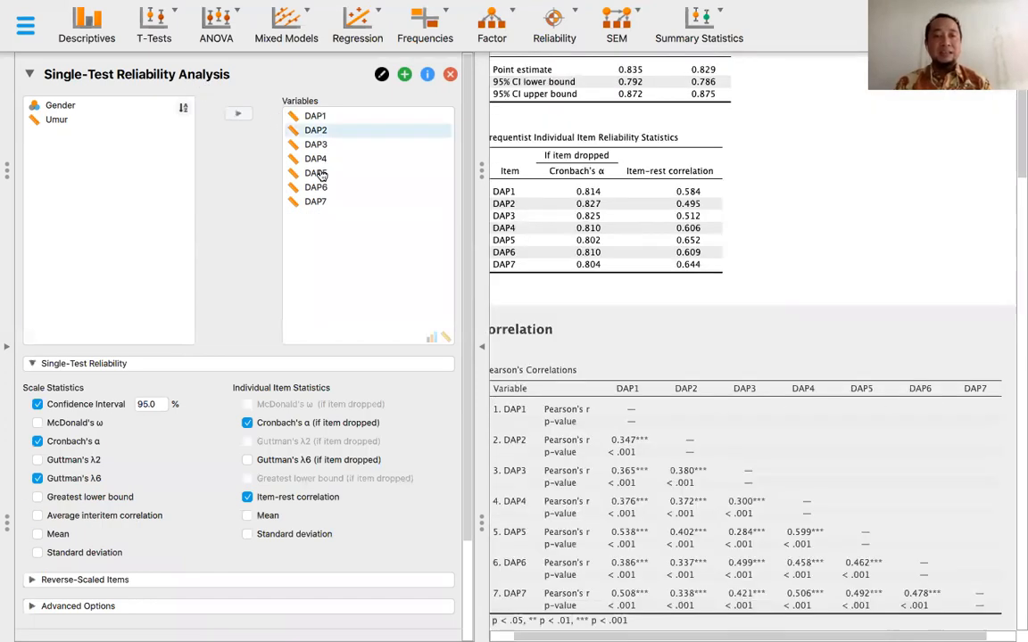
pyautogui.click(323, 188)
pyautogui.click(239, 114)
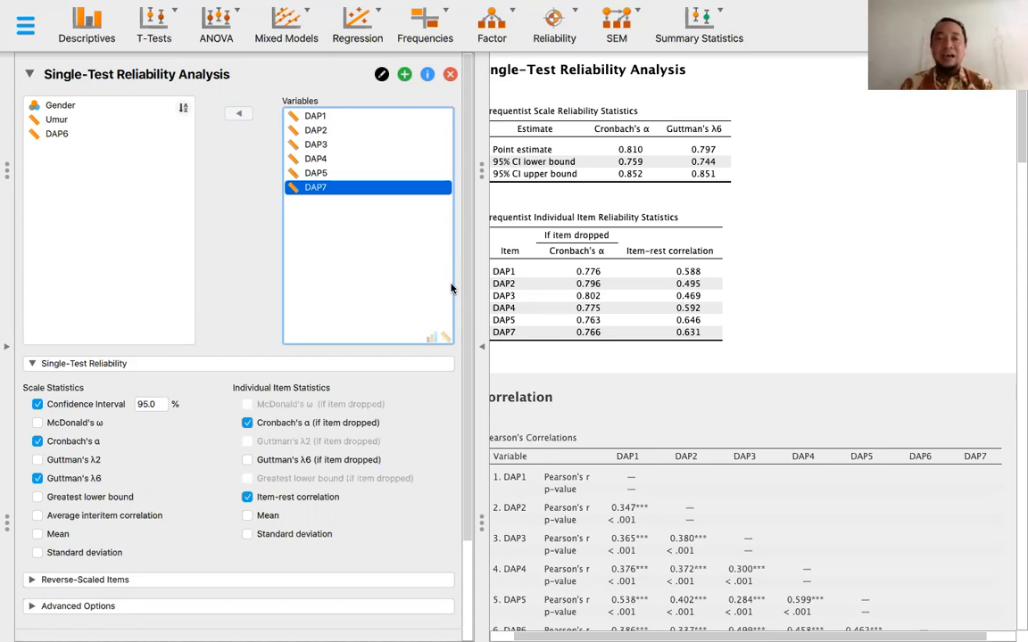
# Look through the confirmatory factor analysis fit and parameter estimates, and reopen that analysis's settings.
pyautogui.scroll(-3, 263, 373)
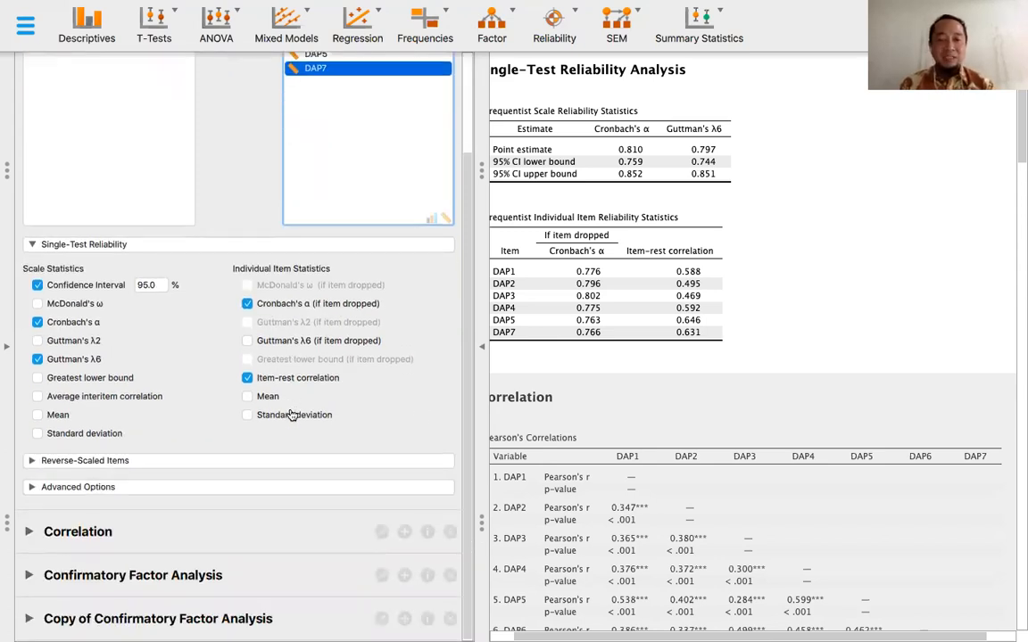
pyautogui.scroll(-10, 564, 486)
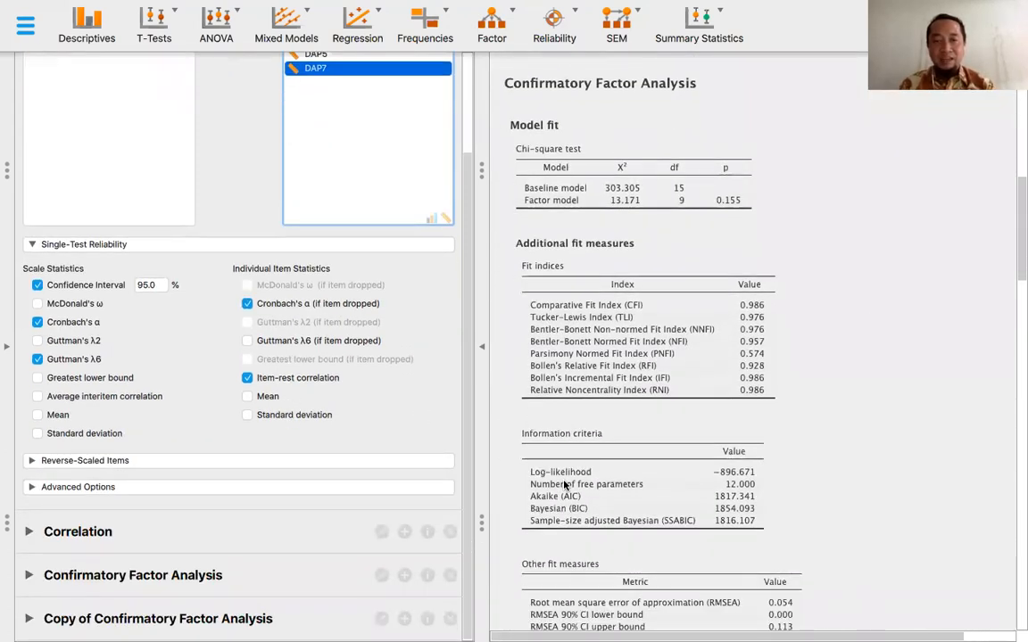
pyautogui.scroll(-15, 564, 487)
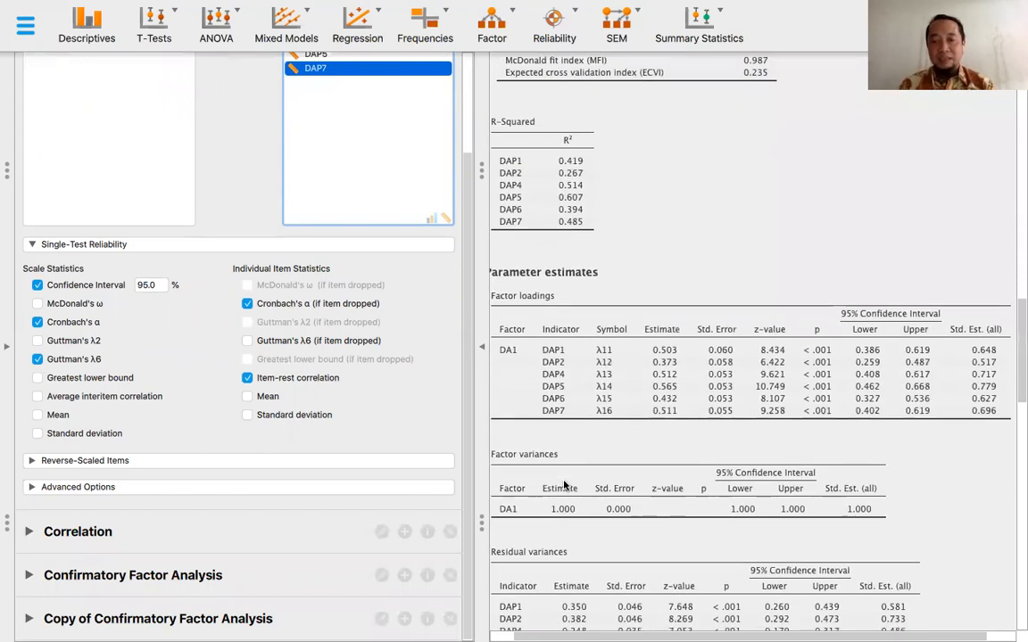
pyautogui.click(133, 575)
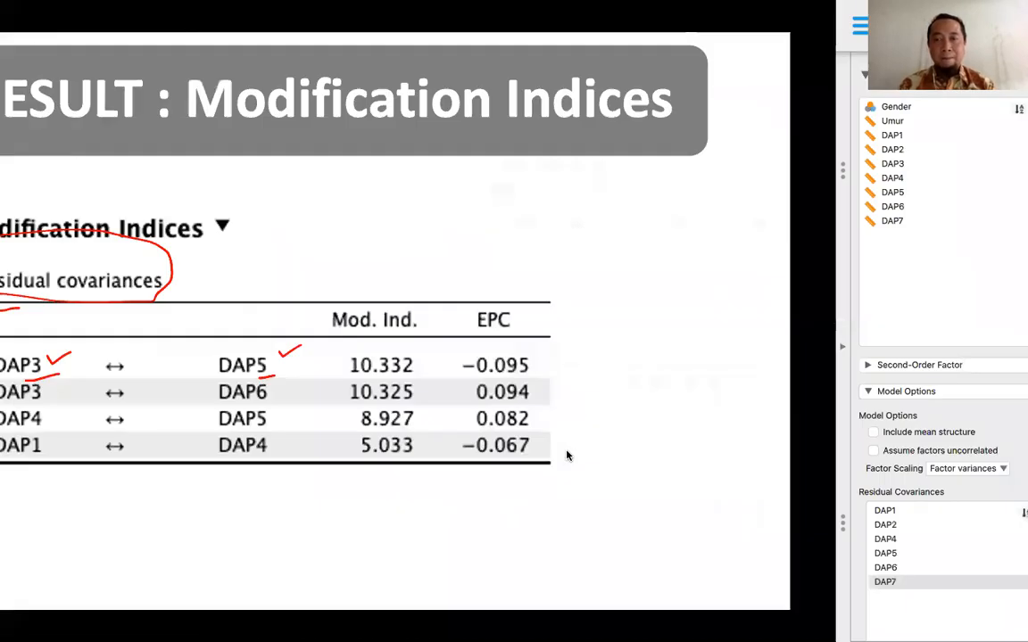
# Switch to the presentation and advance past the Supplement title to the Reporting slide on structural equation modeling and CFA results.
pyautogui.press('Right')
pyautogui.press('Right')
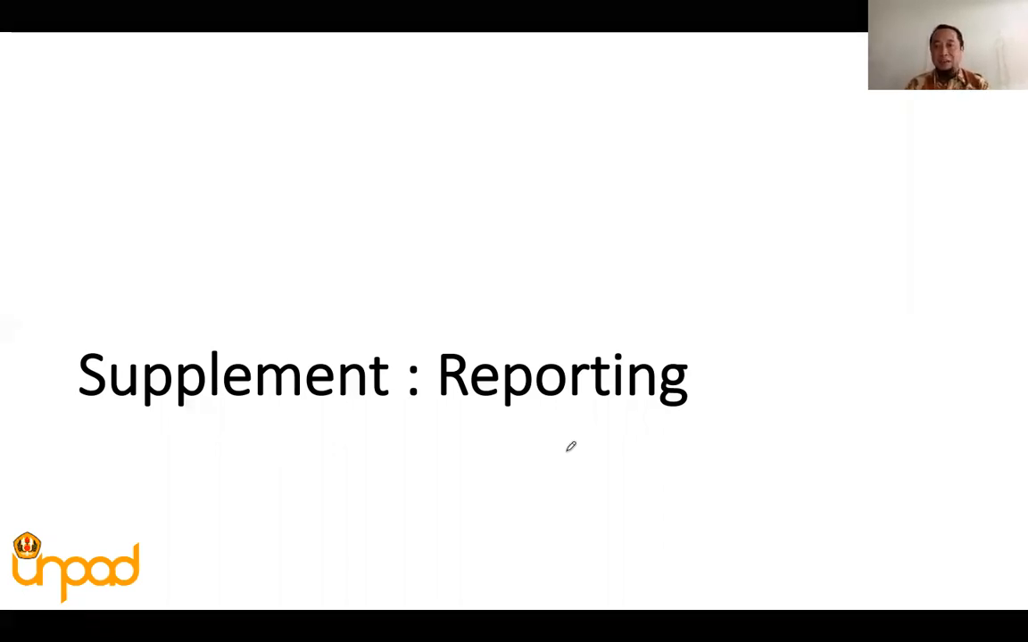
pyautogui.press('Right')
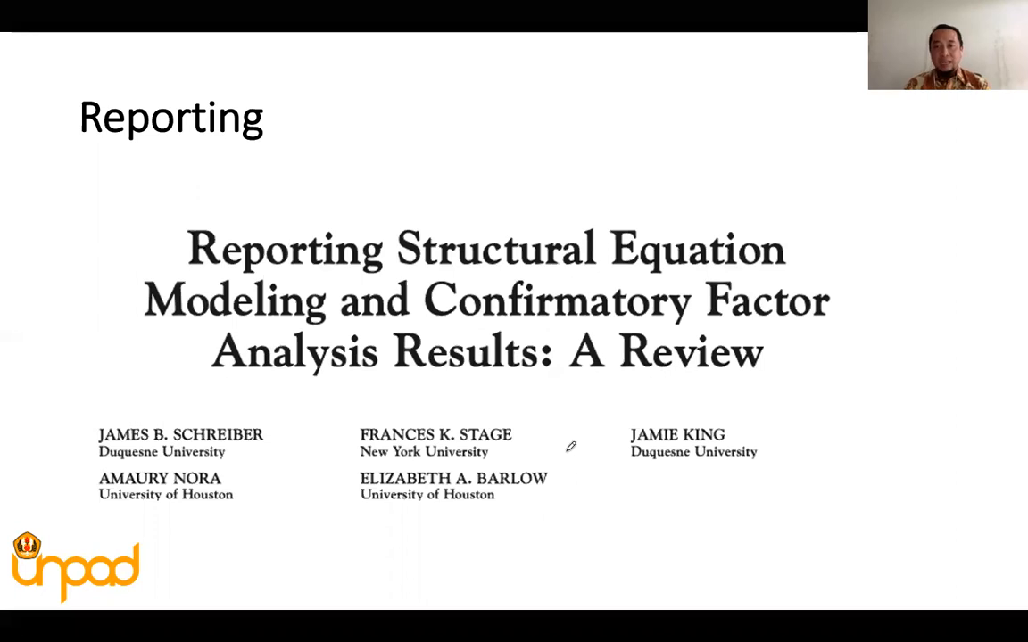